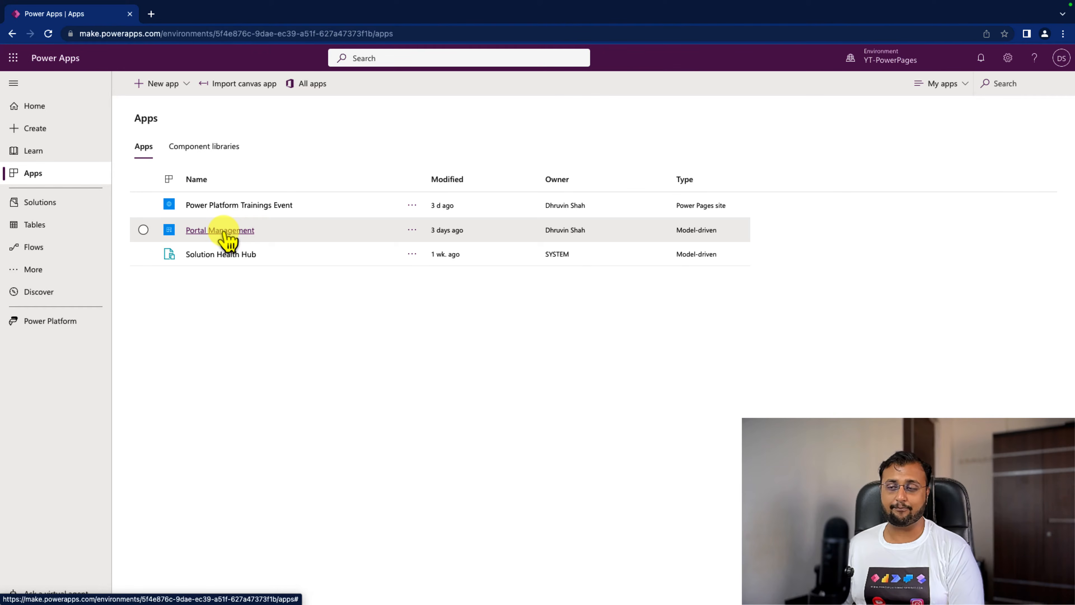
- Open the Portal Management app and look through its Website, Content, Security and Administration areas
{"action": "left_click", "coordinate": [226, 232]}
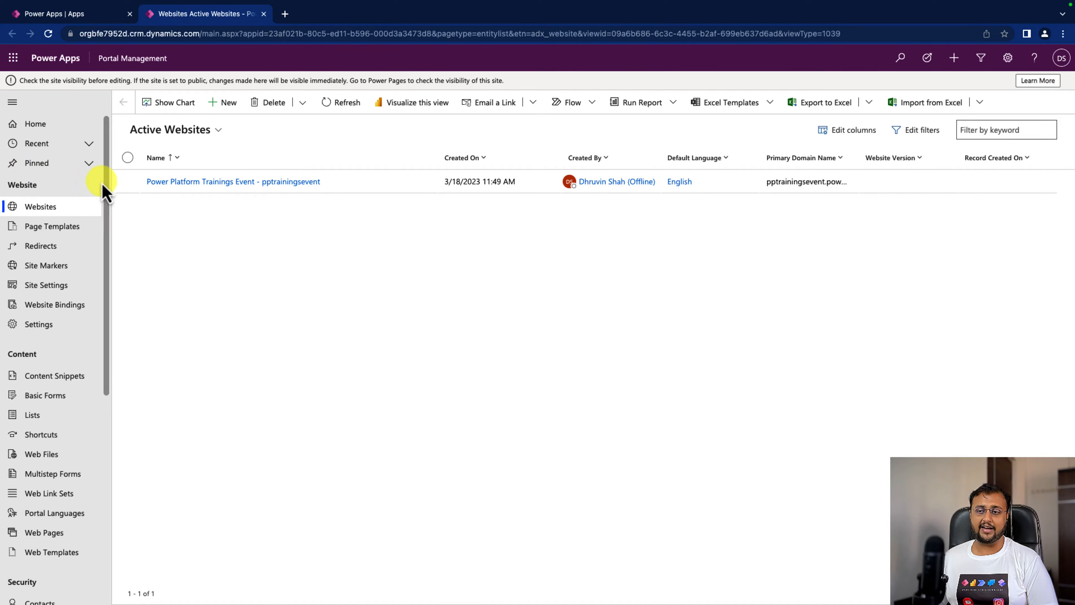
{"action": "scroll", "coordinate": [63, 360], "scroll_direction": "down", "scroll_amount": 2}
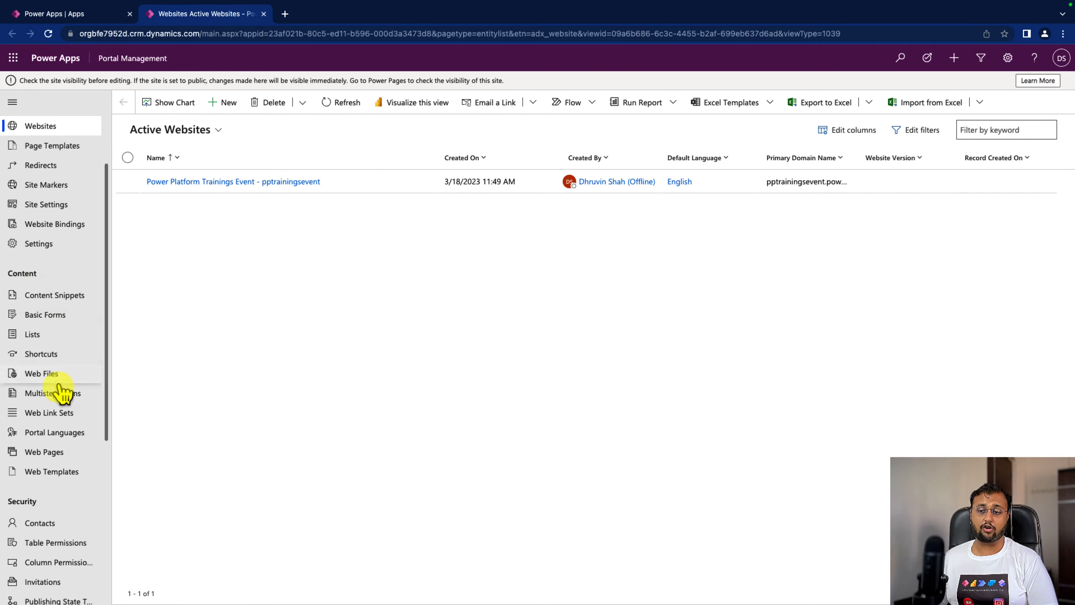
{"action": "scroll", "coordinate": [63, 392], "scroll_direction": "down", "scroll_amount": 6}
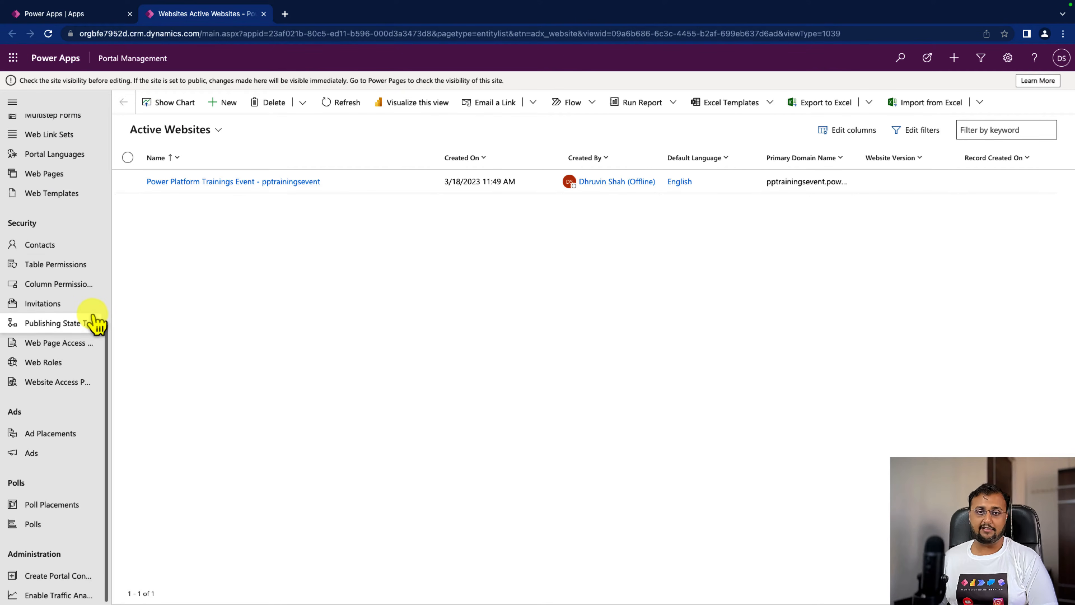
{"action": "scroll", "coordinate": [95, 322], "scroll_direction": "up", "scroll_amount": 1}
{"action": "scroll", "coordinate": [92, 315], "scroll_direction": "up", "scroll_amount": 2}
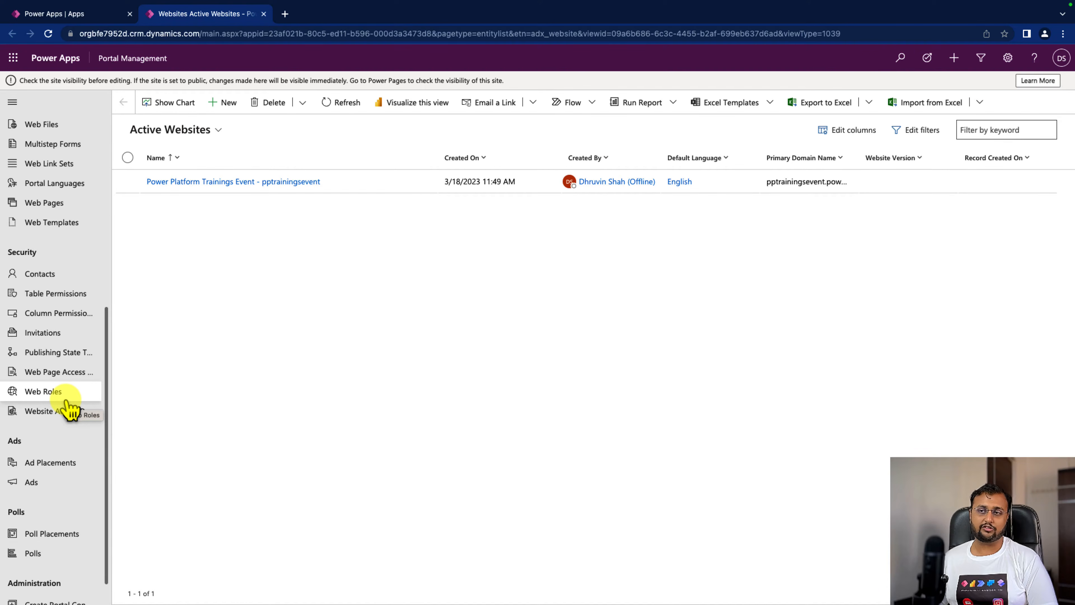
{"action": "scroll", "coordinate": [67, 401], "scroll_direction": "up", "scroll_amount": 10}
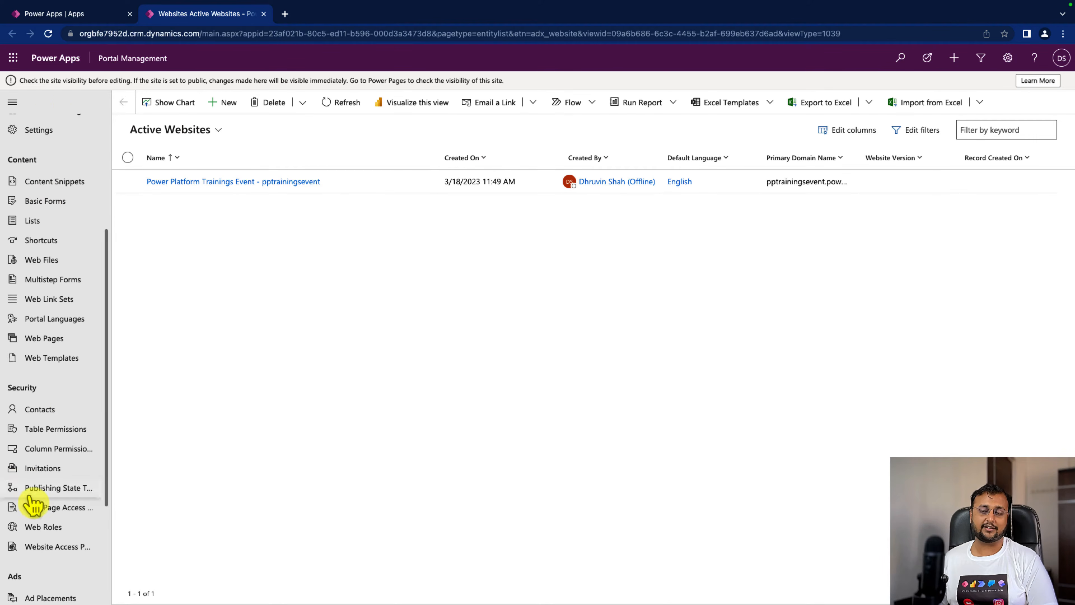
{"action": "scroll", "coordinate": [80, 383], "scroll_direction": "up", "scroll_amount": 5}
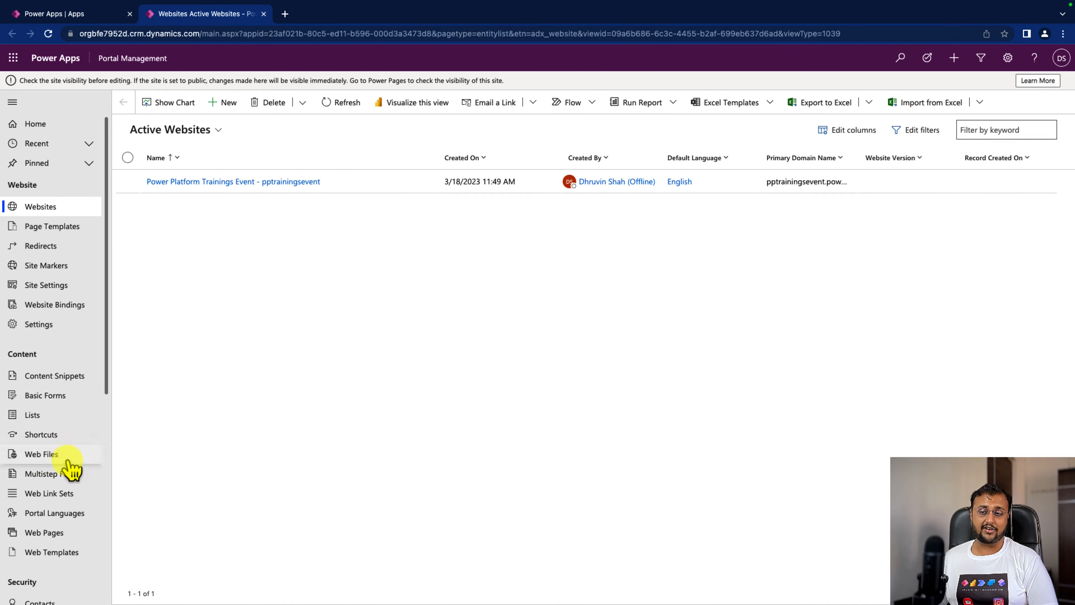
{"action": "scroll", "coordinate": [70, 467], "scroll_direction": "down", "scroll_amount": 1}
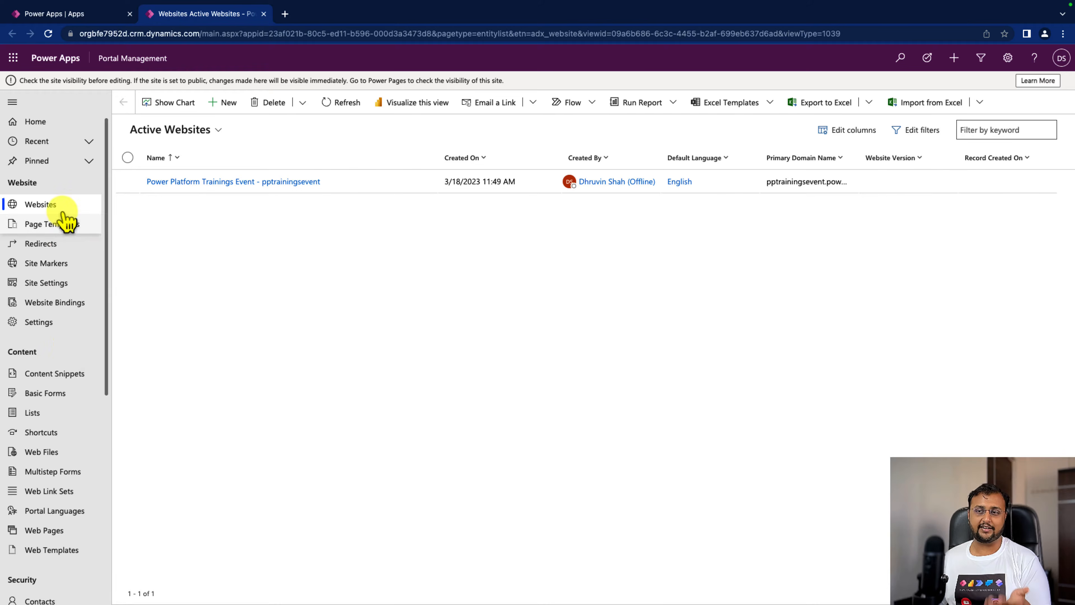
{"action": "scroll", "coordinate": [59, 403], "scroll_direction": "down", "scroll_amount": 8}
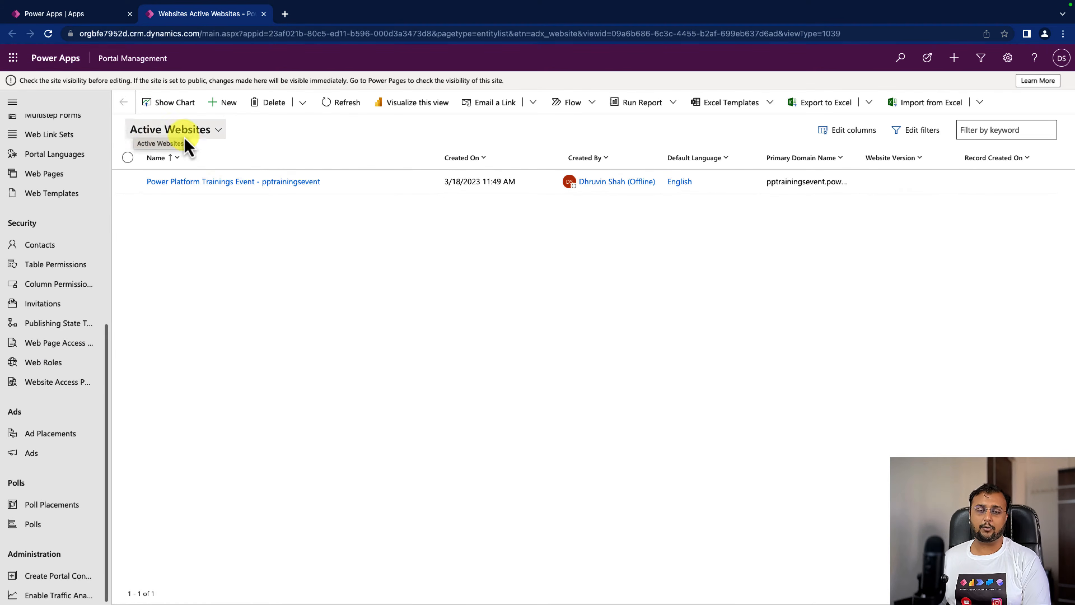
- Open the live Power Platform Trainings Event site from the apps list and accept the requested permissions on behalf of the organisation
{"action": "left_click", "coordinate": [76, 14]}
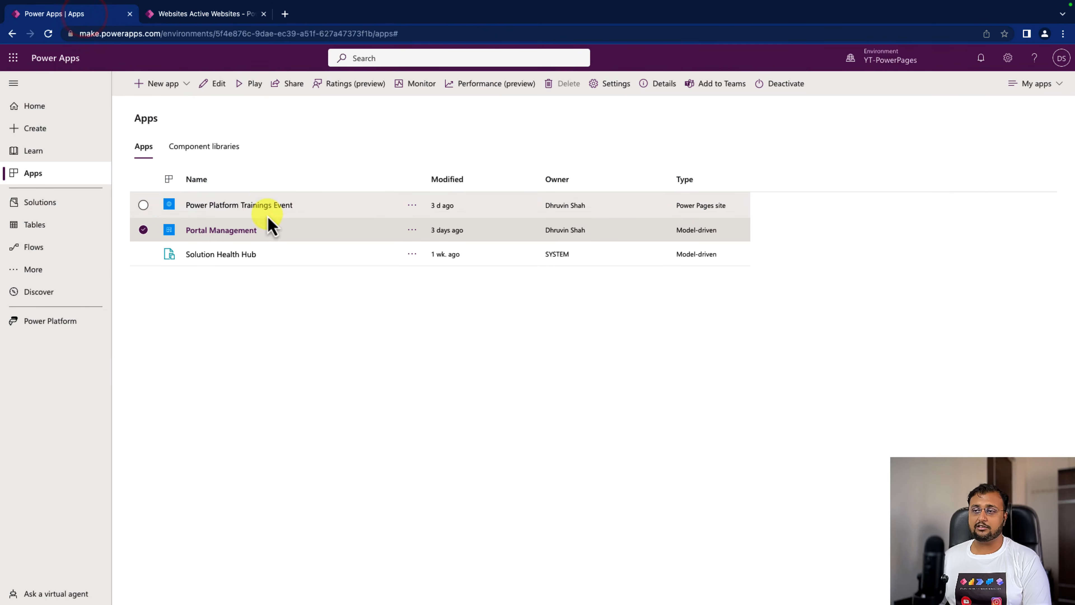
{"action": "left_click", "coordinate": [318, 205]}
{"action": "left_click", "coordinate": [332, 220]}
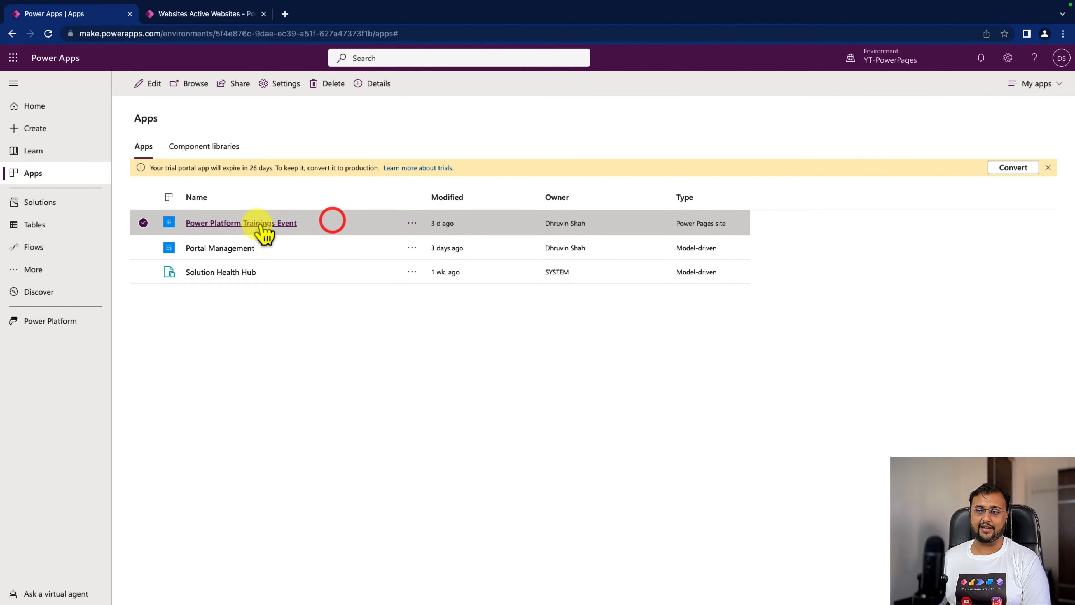
{"action": "left_click", "coordinate": [249, 227]}
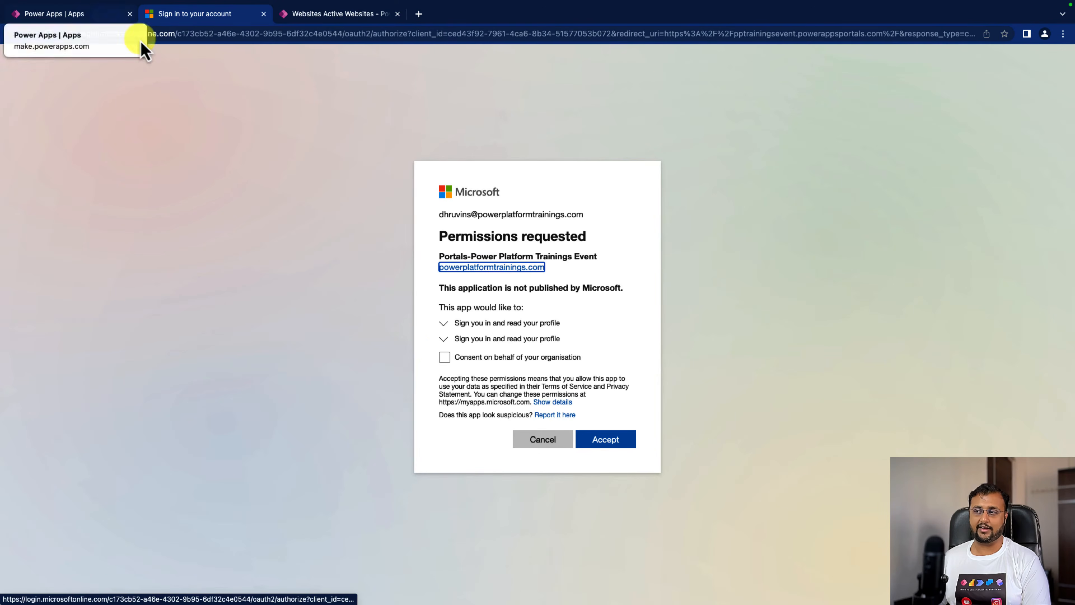
{"action": "left_click", "coordinate": [444, 357]}
{"action": "left_click", "coordinate": [585, 455]}
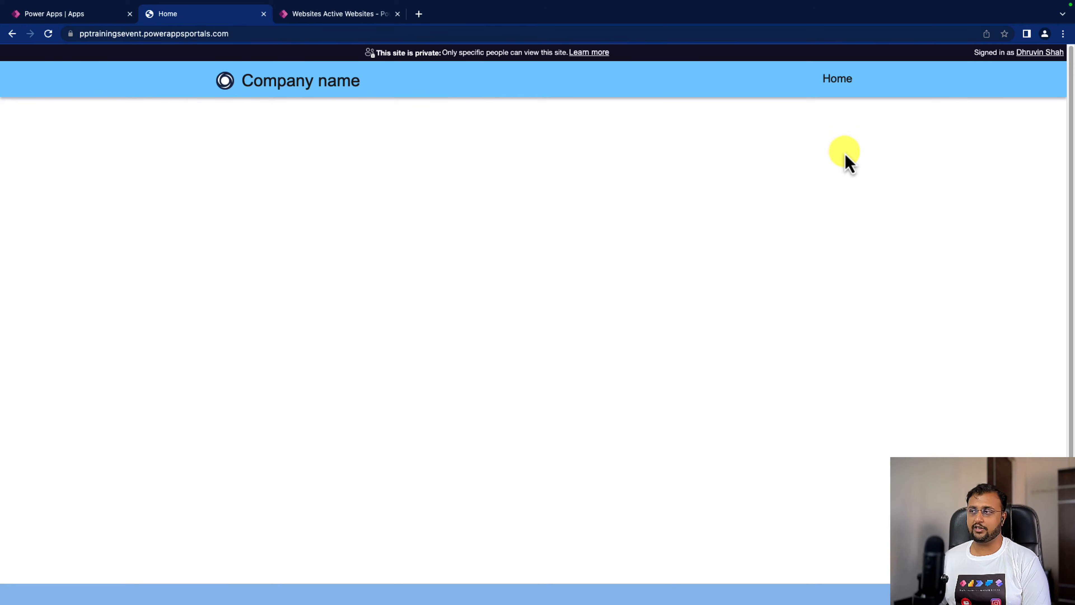
- Return to the Power Apps list and open the Power Platform Trainings Event site for editing
{"action": "left_click", "coordinate": [93, 18]}
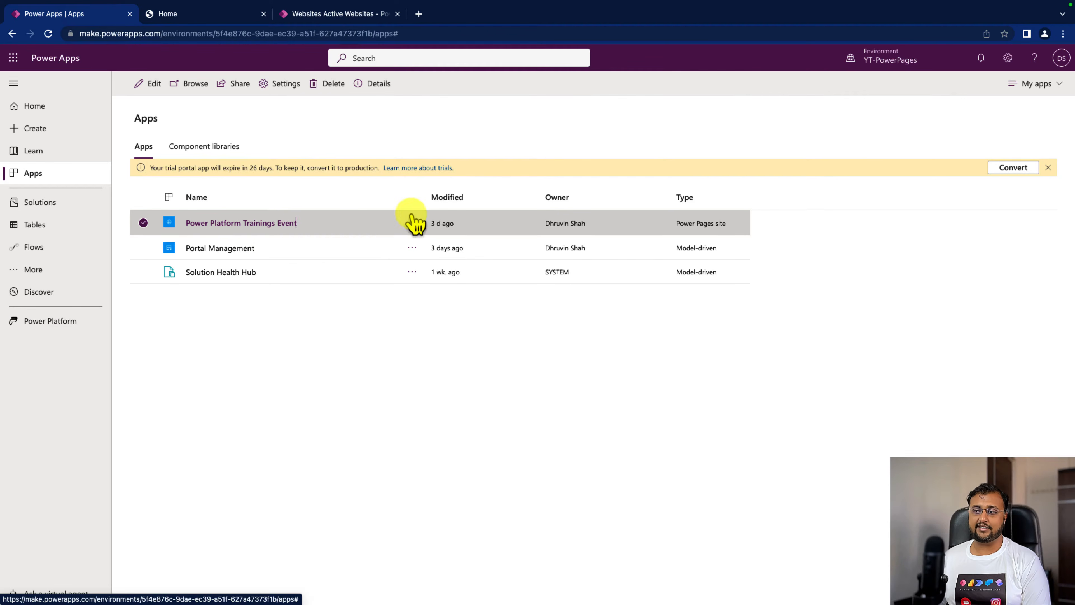
{"action": "left_click", "coordinate": [413, 223]}
{"action": "left_click", "coordinate": [426, 245]}
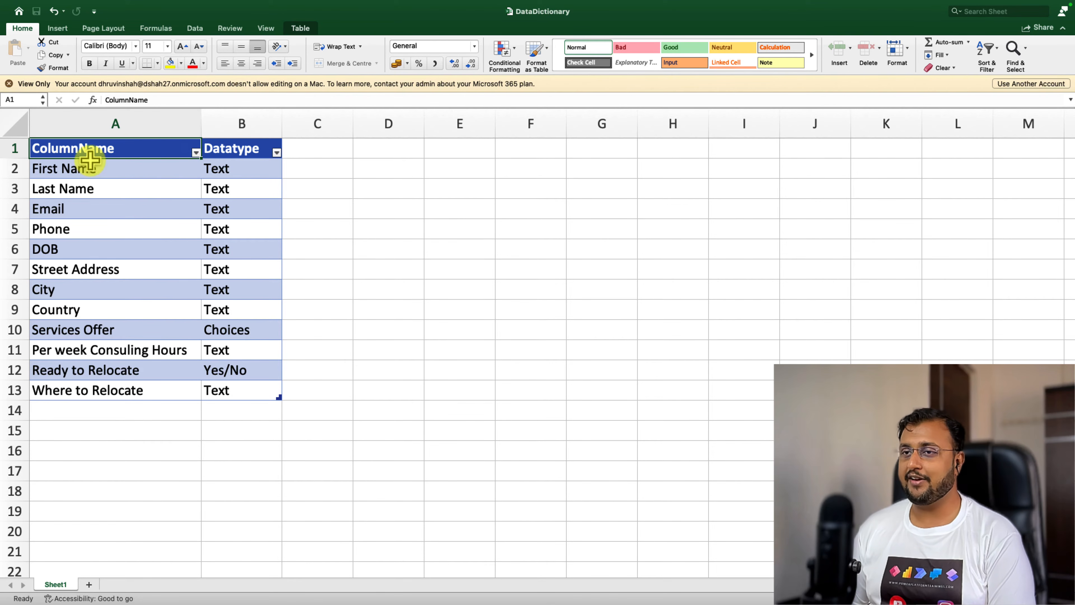
- Review the column names and datatypes listed in the DataDictionary workbook in Excel
{"action": "mouse_move", "coordinate": [72, 168]}
{"action": "left_mouse_down"}
{"action": "mouse_move", "coordinate": [223, 247]}
{"action": "mouse_move", "coordinate": [243, 389]}
{"action": "left_mouse_up"}
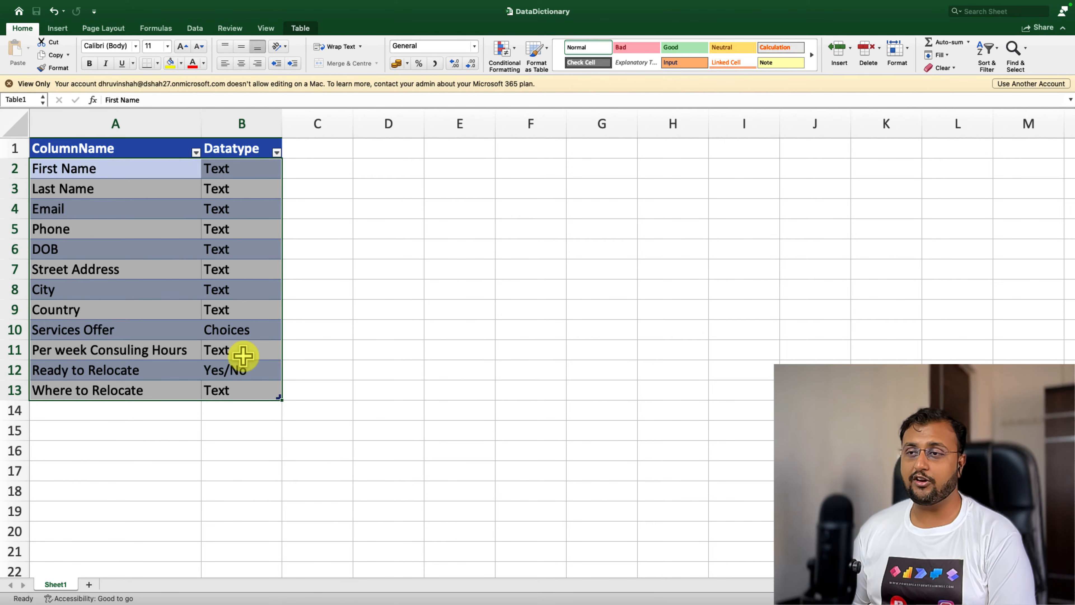
{"action": "left_click", "coordinate": [109, 163]}
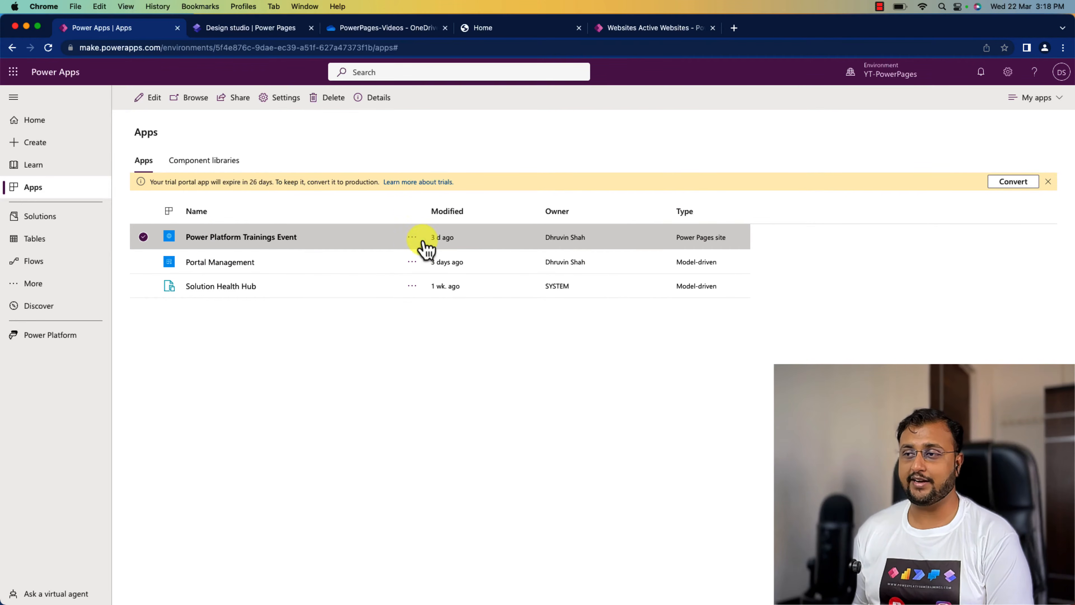
- Switch to the Power Pages design studio and inspect the header and footer of the site's Home page
{"action": "left_click", "coordinate": [412, 237]}
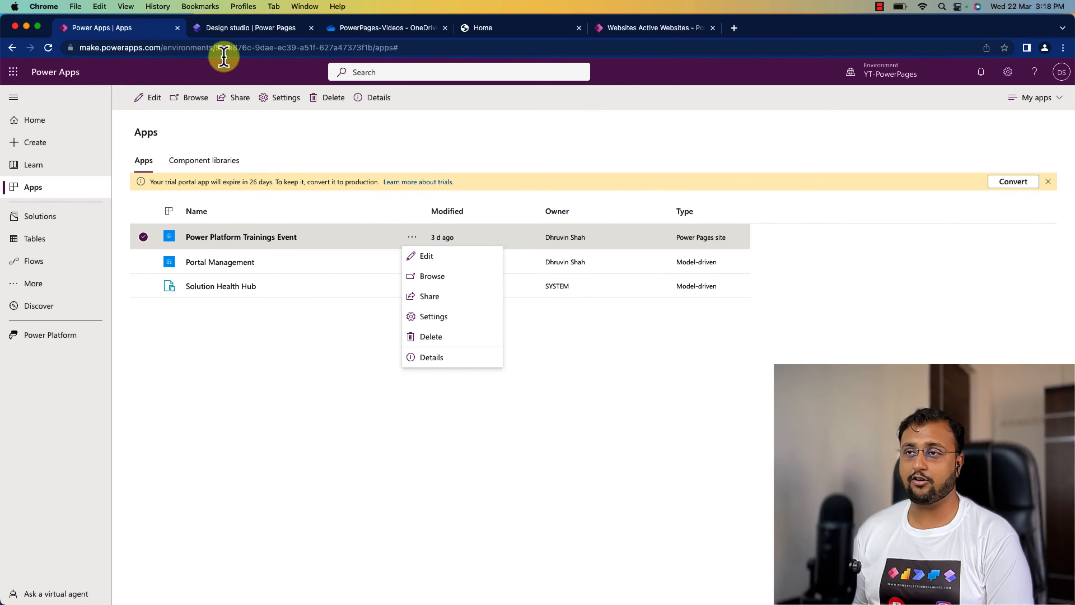
{"action": "left_click", "coordinate": [225, 29]}
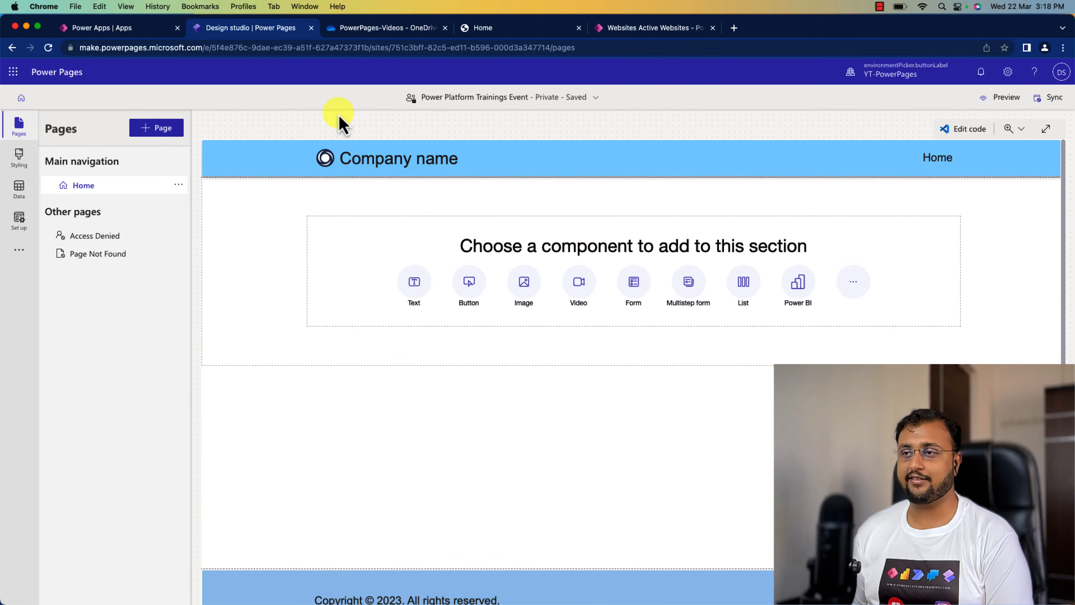
{"action": "left_click", "coordinate": [288, 165]}
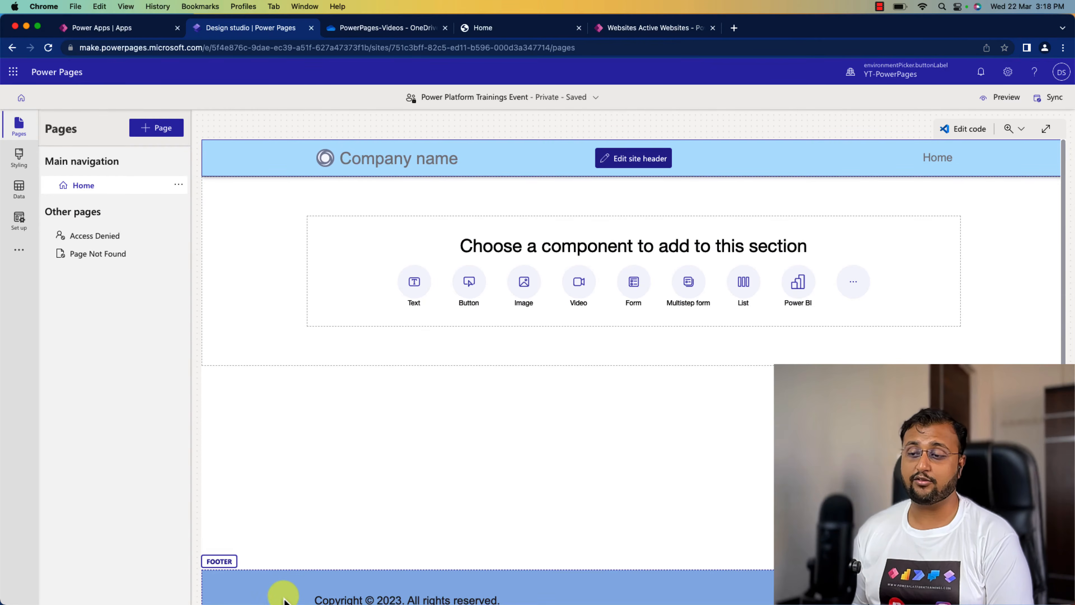
{"action": "left_click", "coordinate": [283, 590]}
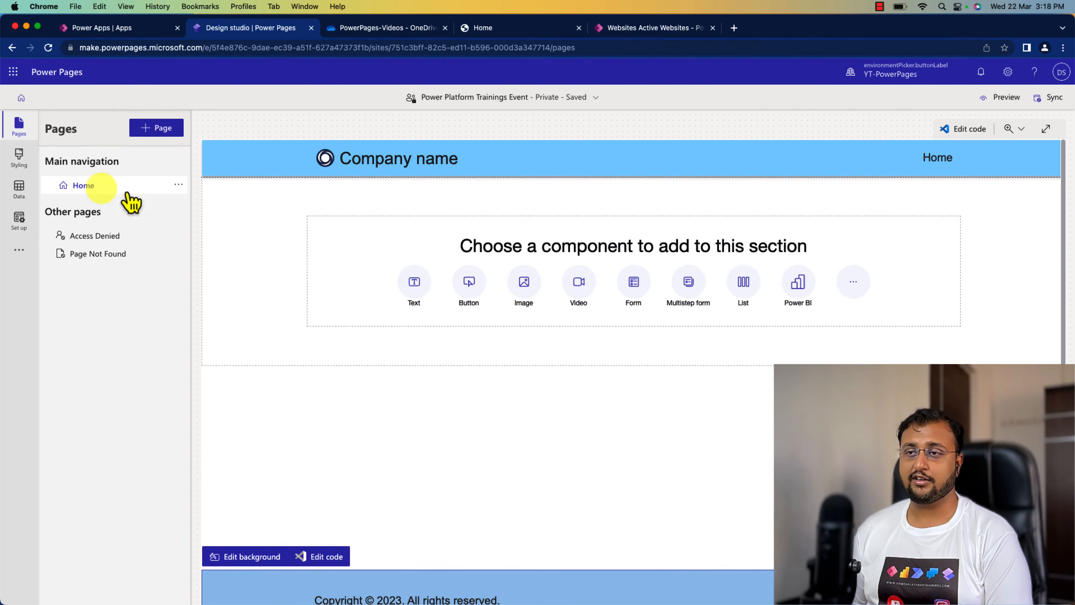
- Add a page named EmpOB to the main navigation using the Start from blank layout
{"action": "left_click", "coordinate": [161, 129]}
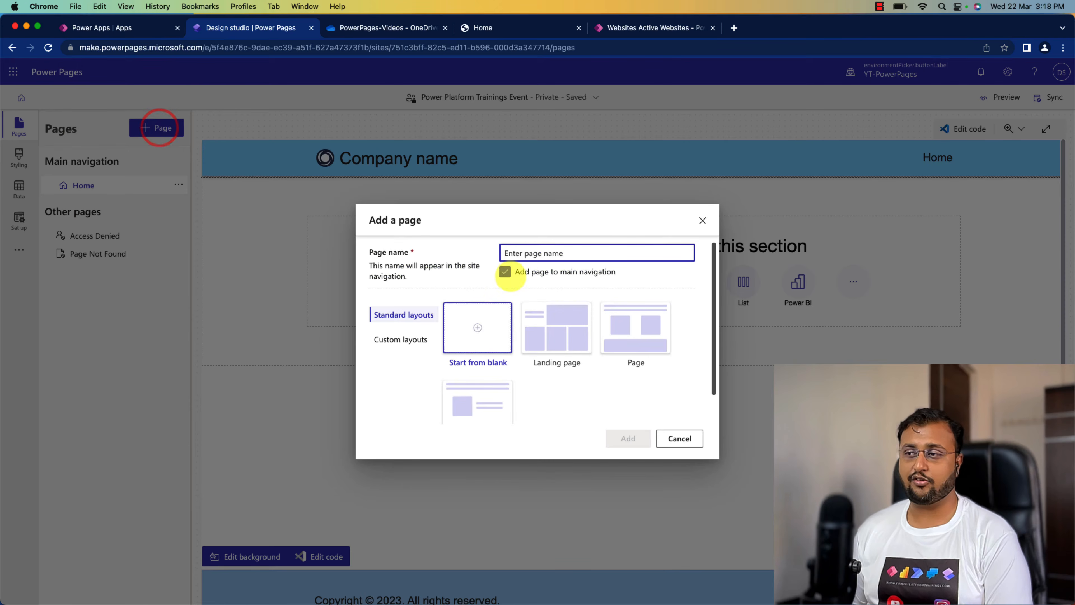
{"action": "type", "text": "R"}
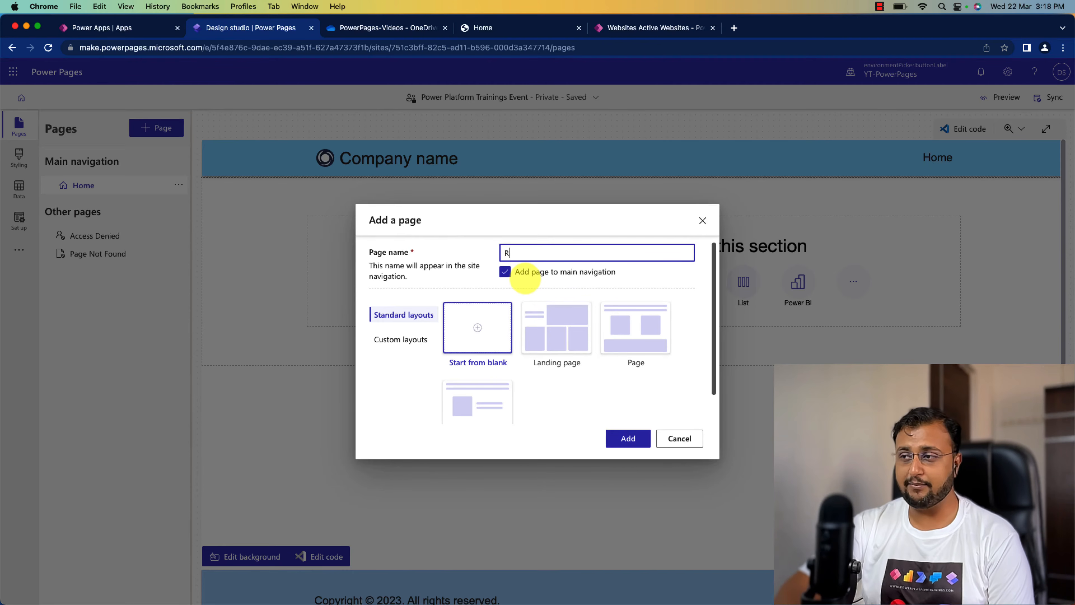
{"action": "key", "text": "BackSpace"}
{"action": "type", "text": "EmpOB"}
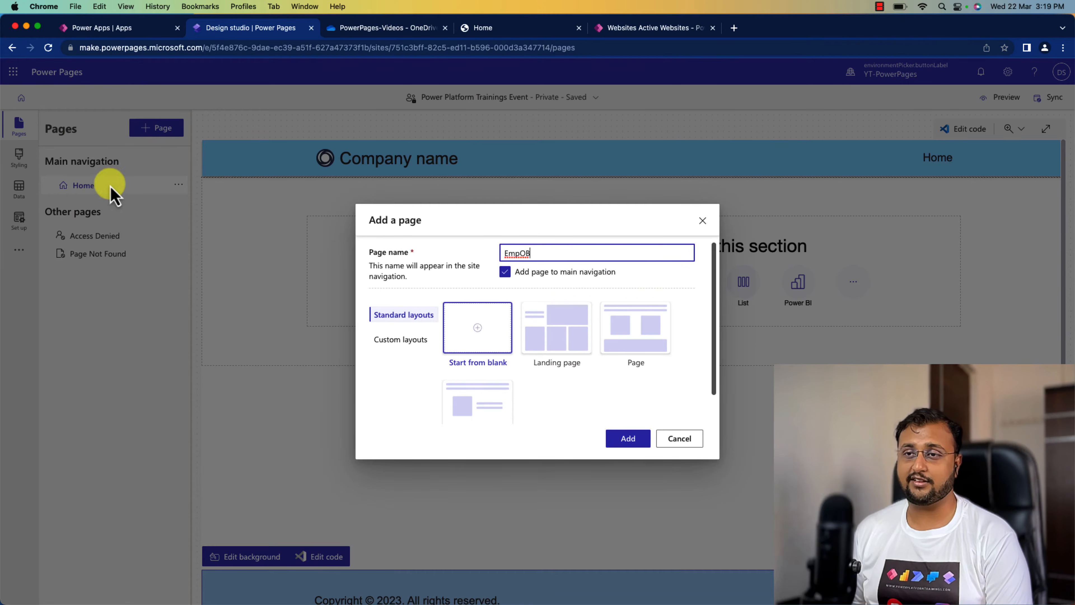
{"action": "left_click", "coordinate": [624, 436]}
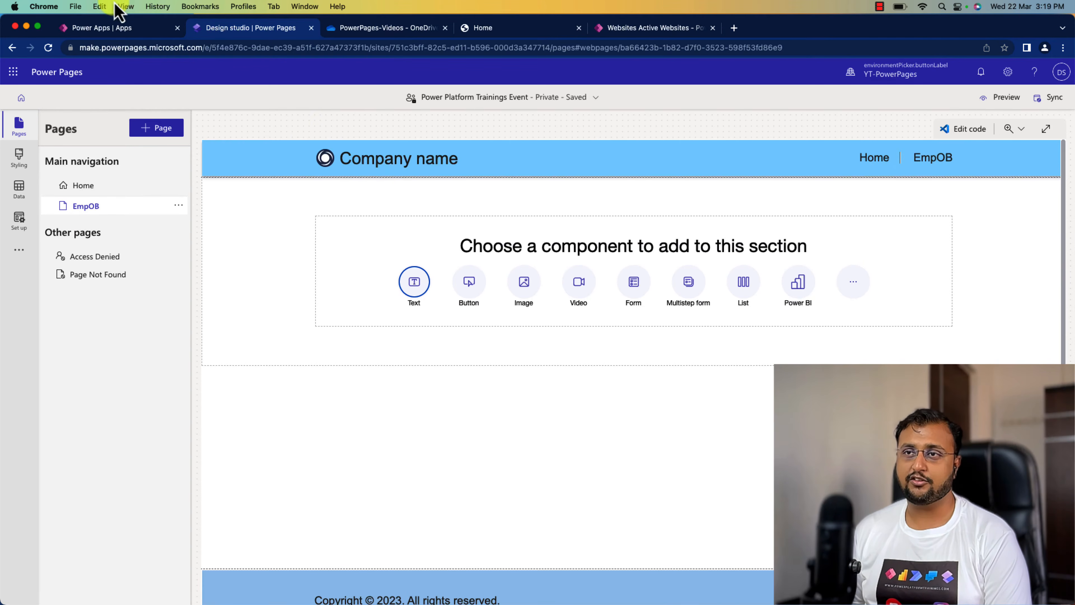
- In Power Apps, open the Employee table of the DigitalDhruvin solution and review its columns
{"action": "left_click", "coordinate": [120, 29]}
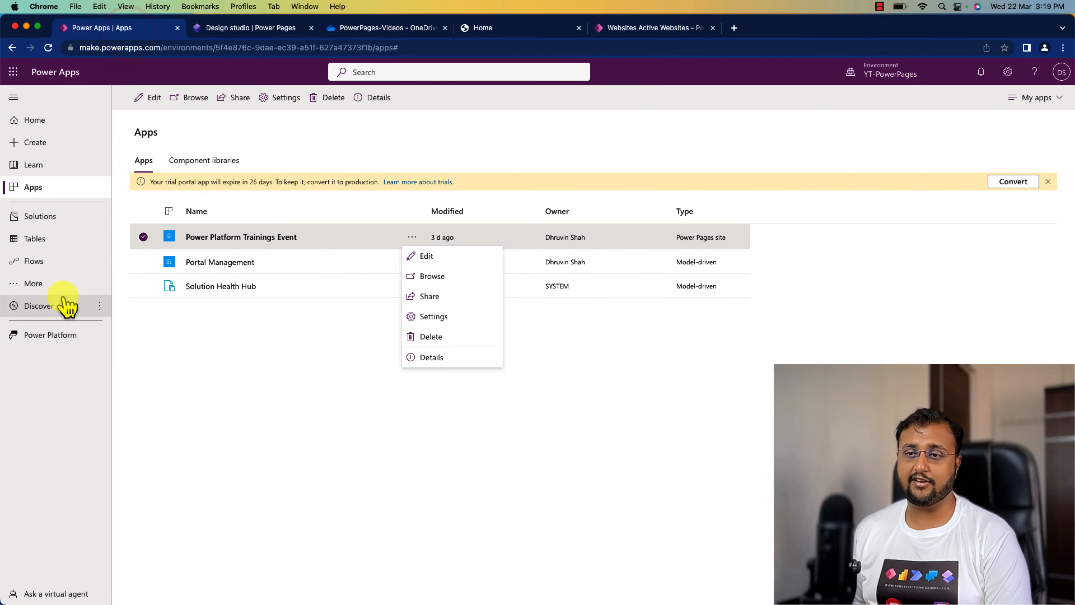
{"action": "left_click", "coordinate": [62, 214]}
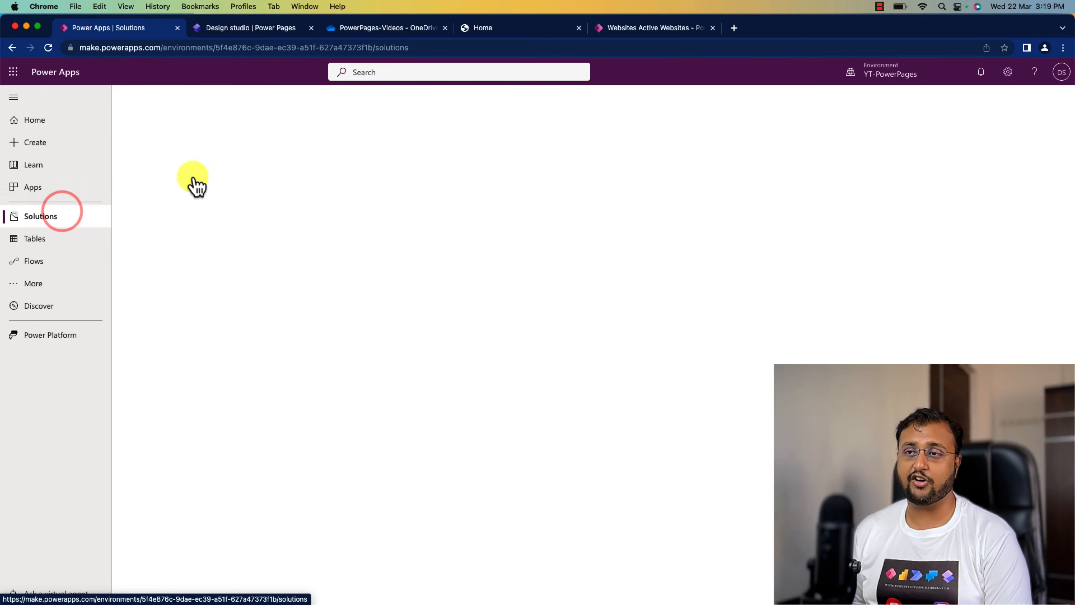
{"action": "left_click", "coordinate": [190, 216]}
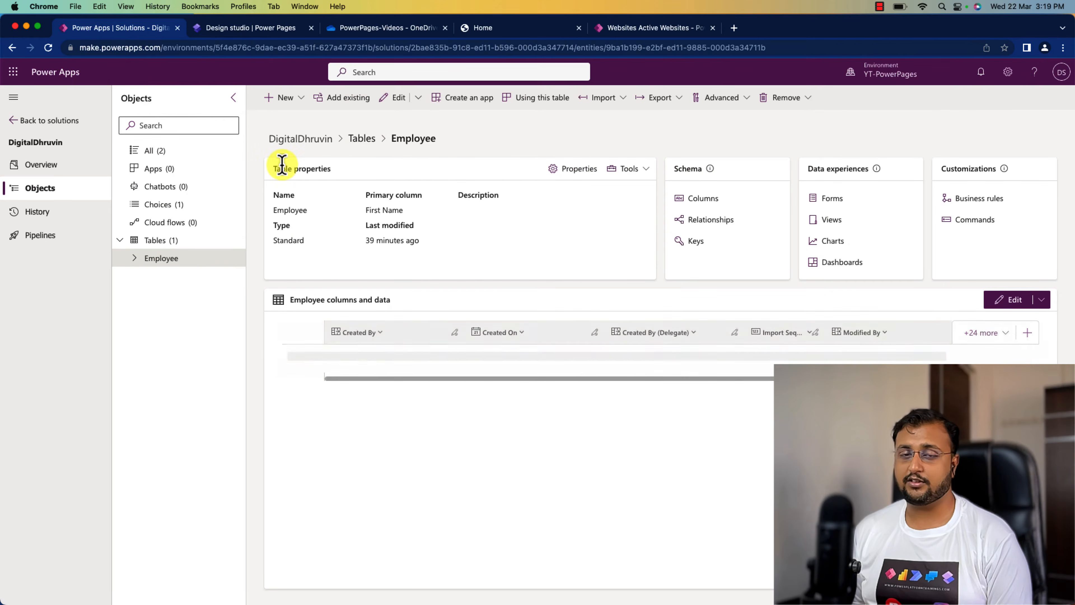
{"action": "left_click", "coordinate": [703, 199]}
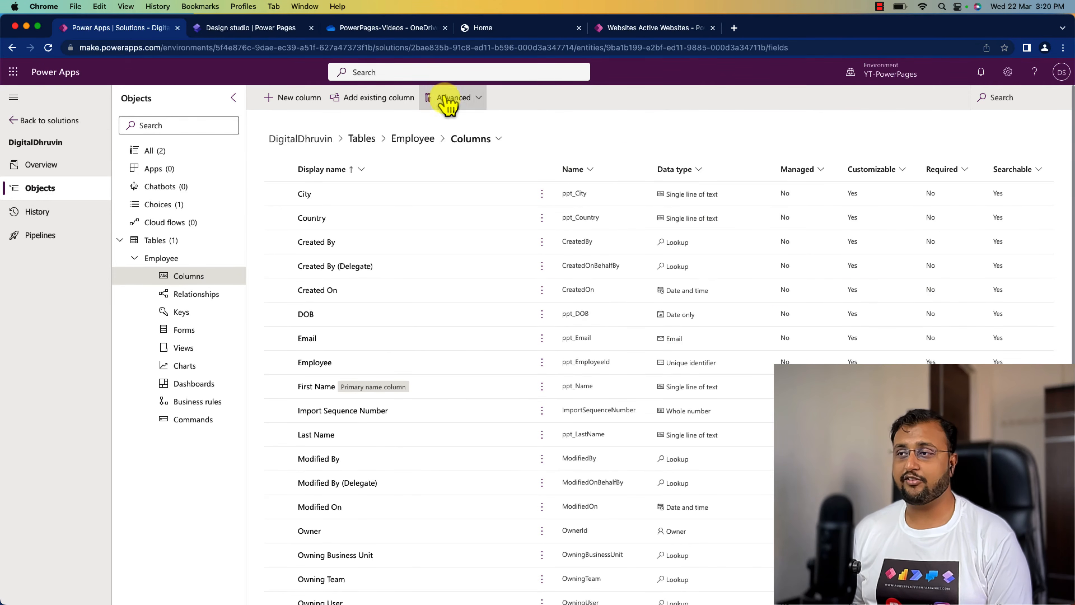
{"action": "left_click", "coordinate": [427, 144]}
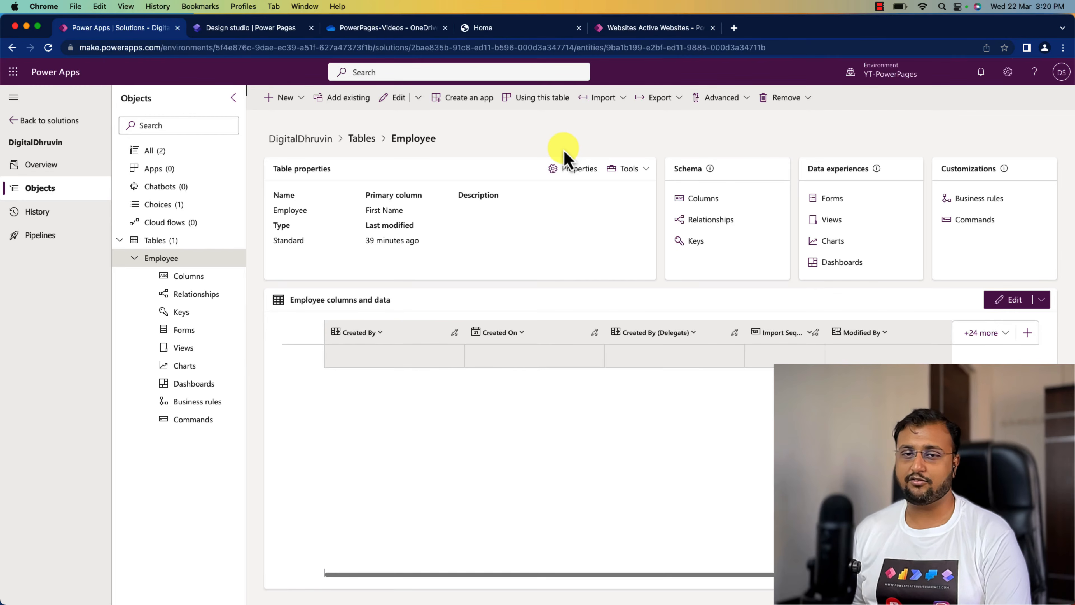
- Create a new main form for the Employee table
{"action": "left_click", "coordinate": [832, 200]}
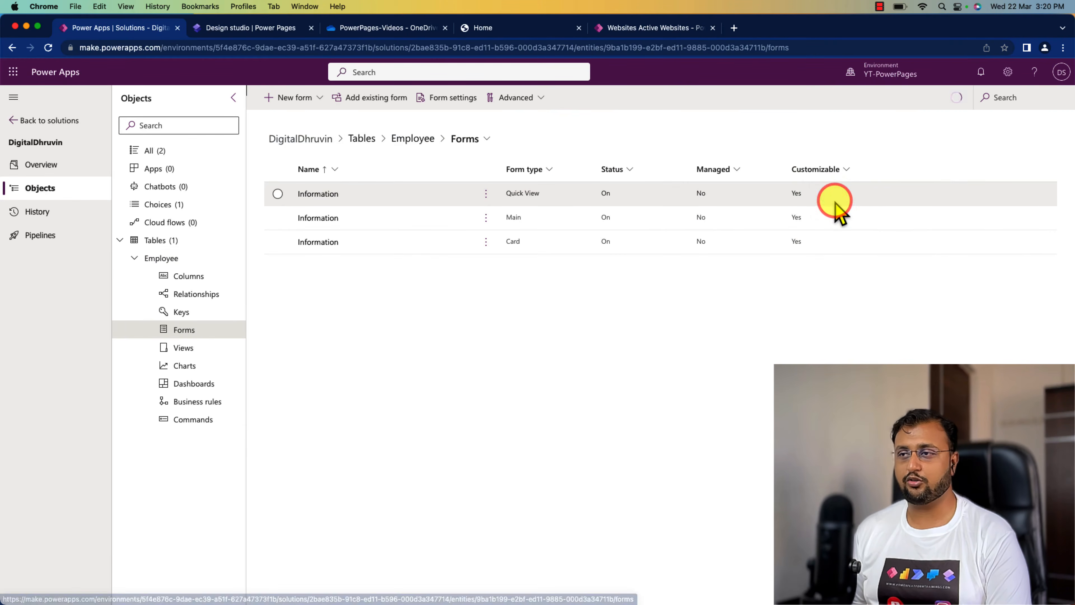
{"action": "left_click", "coordinate": [312, 97]}
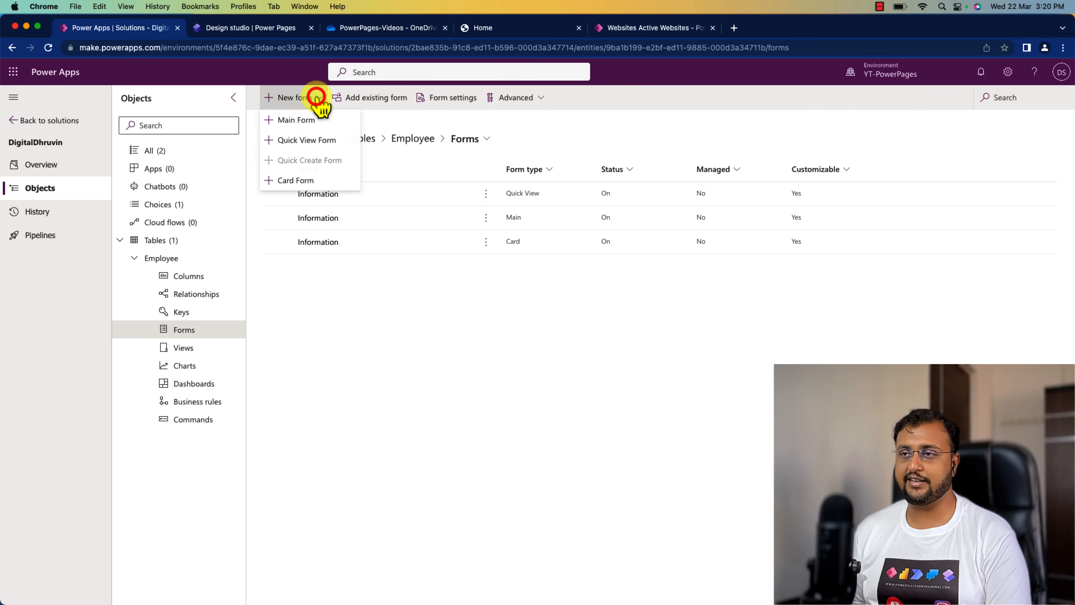
{"action": "left_click", "coordinate": [316, 121]}
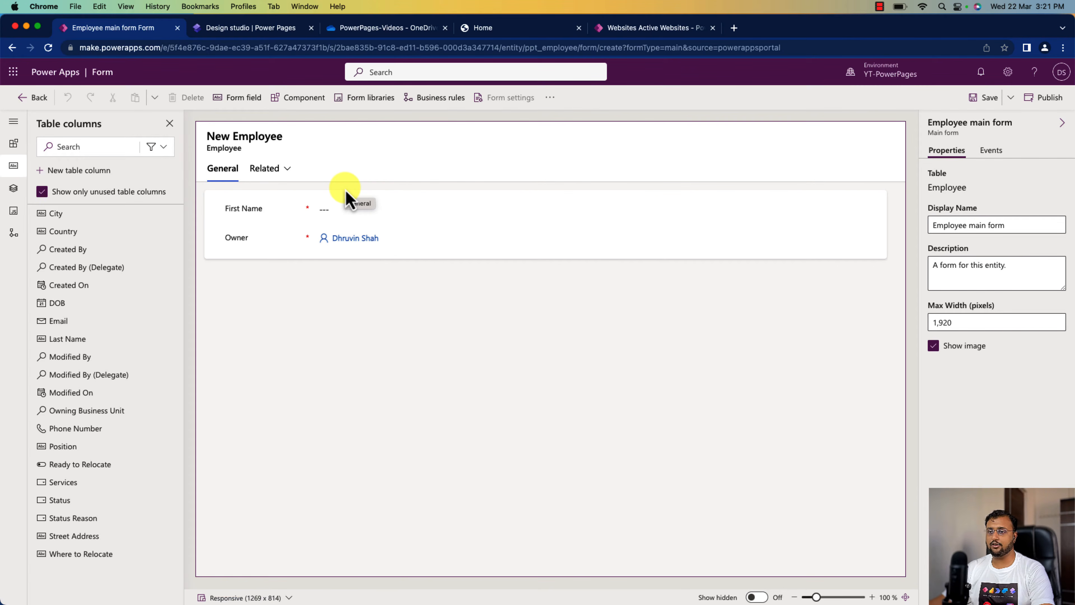
- Hide the Owner field in the General section of the new Employee main form
{"action": "left_click", "coordinate": [346, 193]}
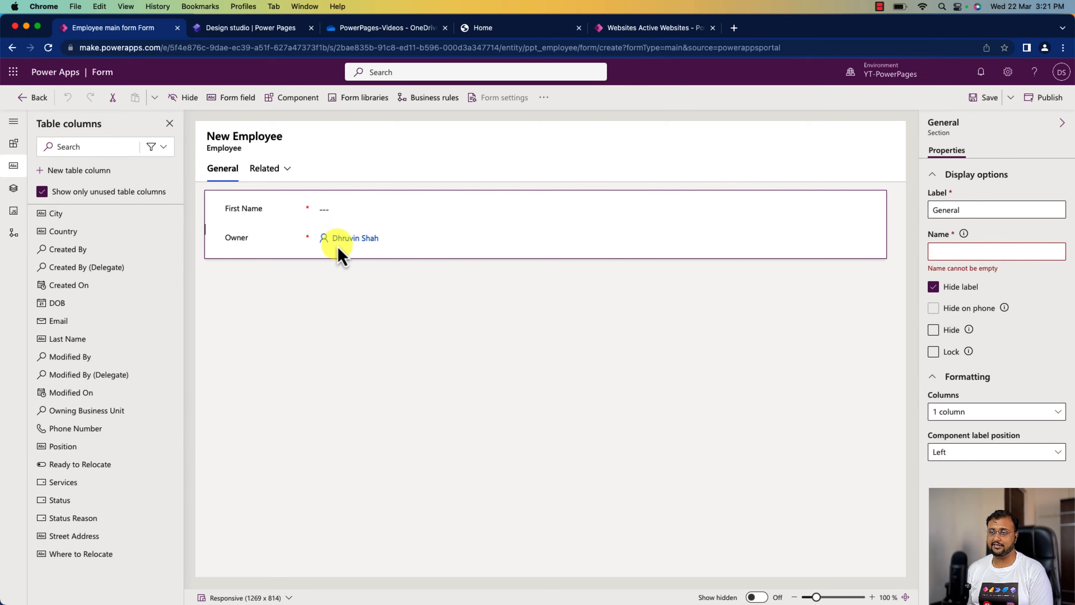
{"action": "left_click", "coordinate": [446, 250]}
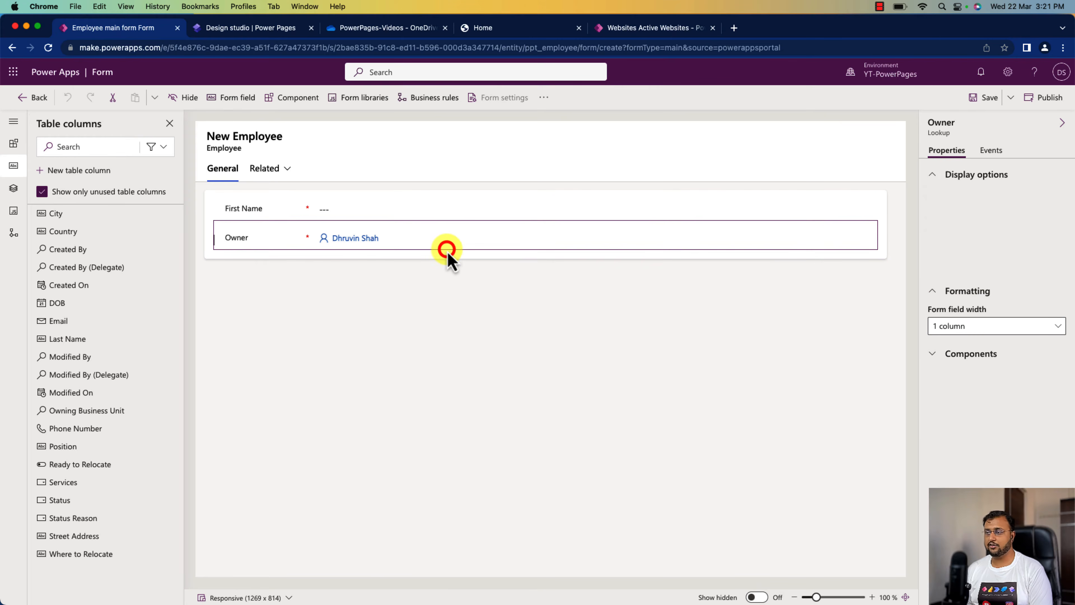
{"action": "left_click", "coordinate": [432, 256]}
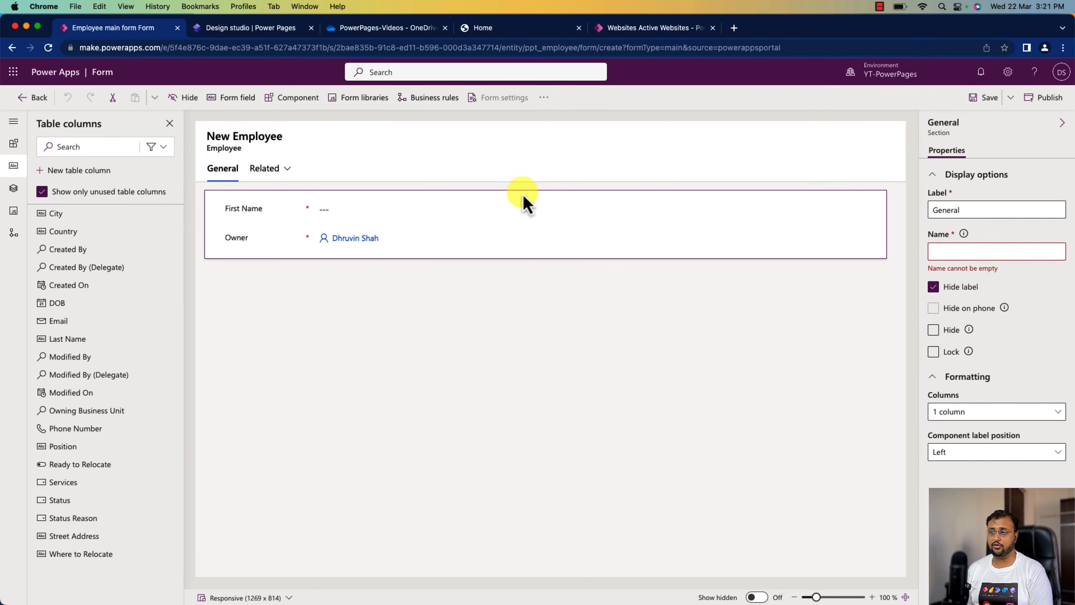
{"action": "left_click", "coordinate": [439, 197]}
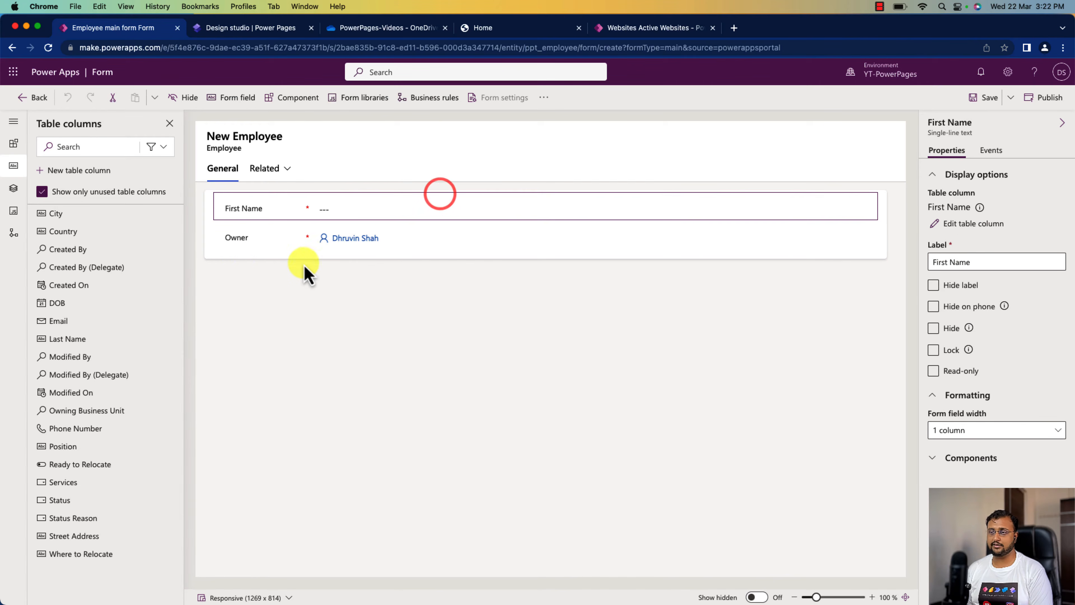
{"action": "left_click", "coordinate": [222, 254]}
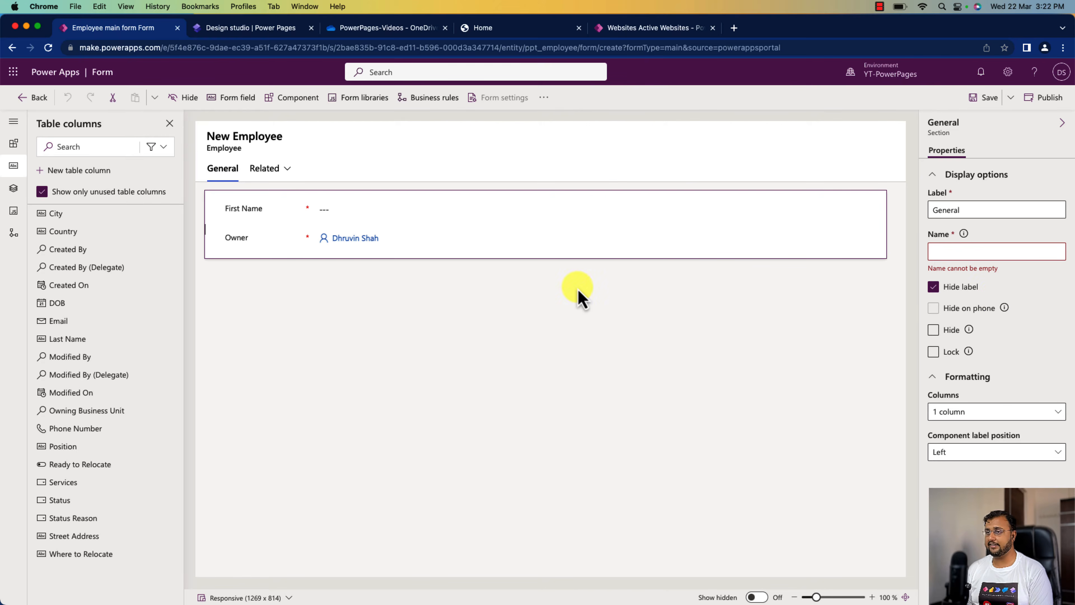
{"action": "left_click", "coordinate": [239, 238]}
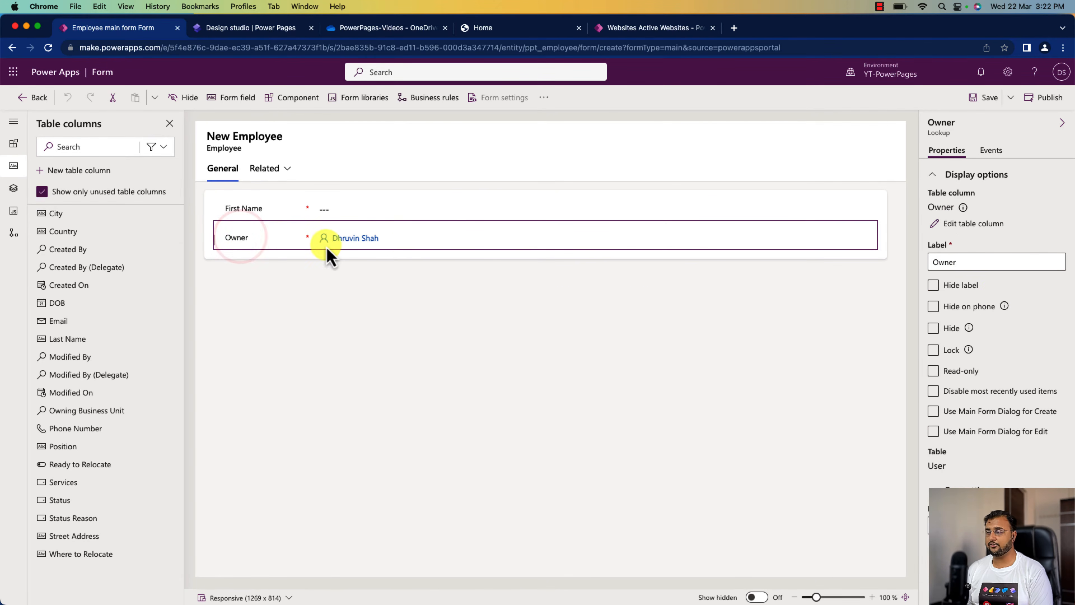
{"action": "left_click", "coordinate": [933, 328]}
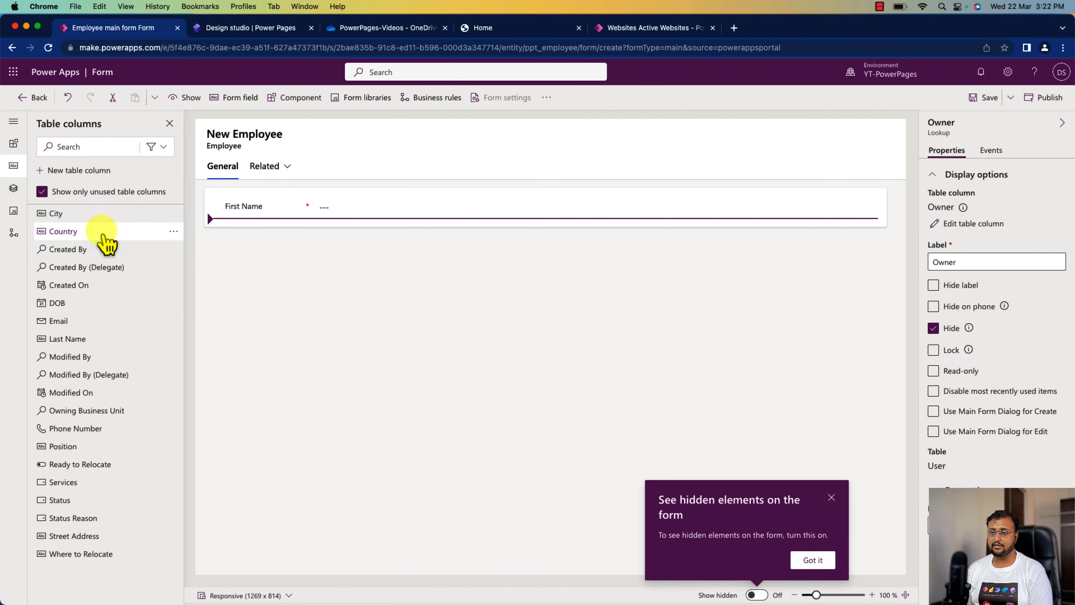
- Add the Last Name, Email, Phone Number and DOB columns to the form below First Name
{"action": "left_click", "coordinate": [89, 343]}
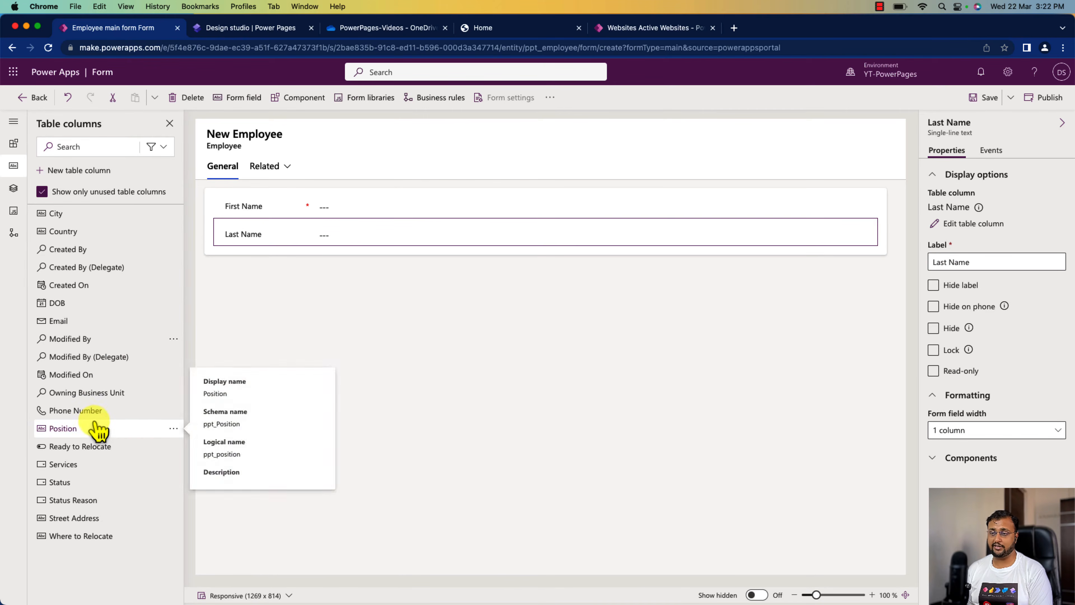
{"action": "left_click", "coordinate": [75, 306]}
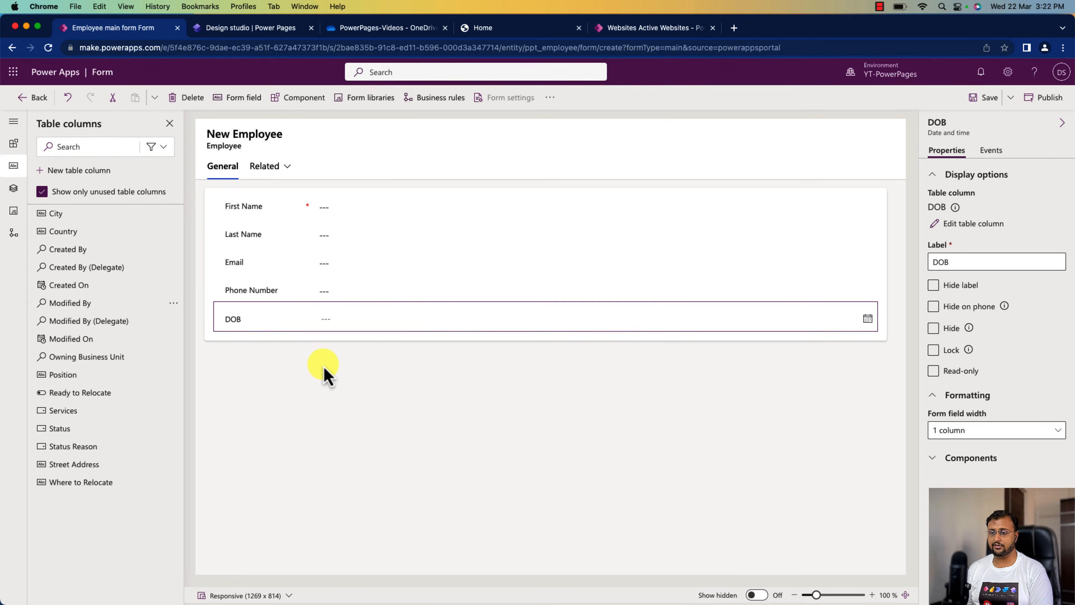
{"action": "left_click", "coordinate": [307, 368]}
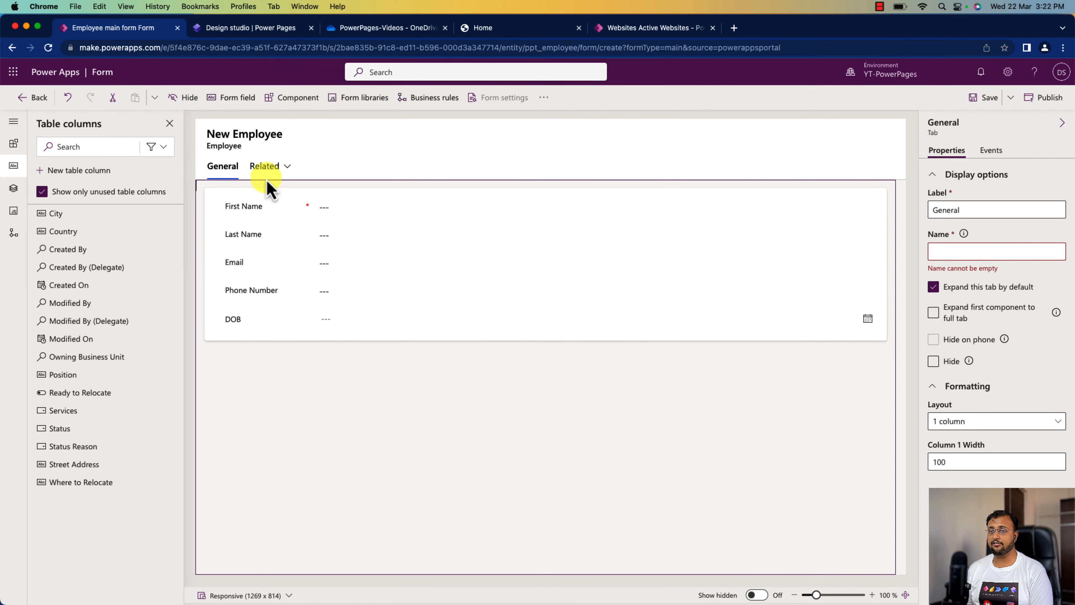
- Label the existing section Personal Info and add a 1-column section labelled Address below it
{"action": "left_click", "coordinate": [295, 104]}
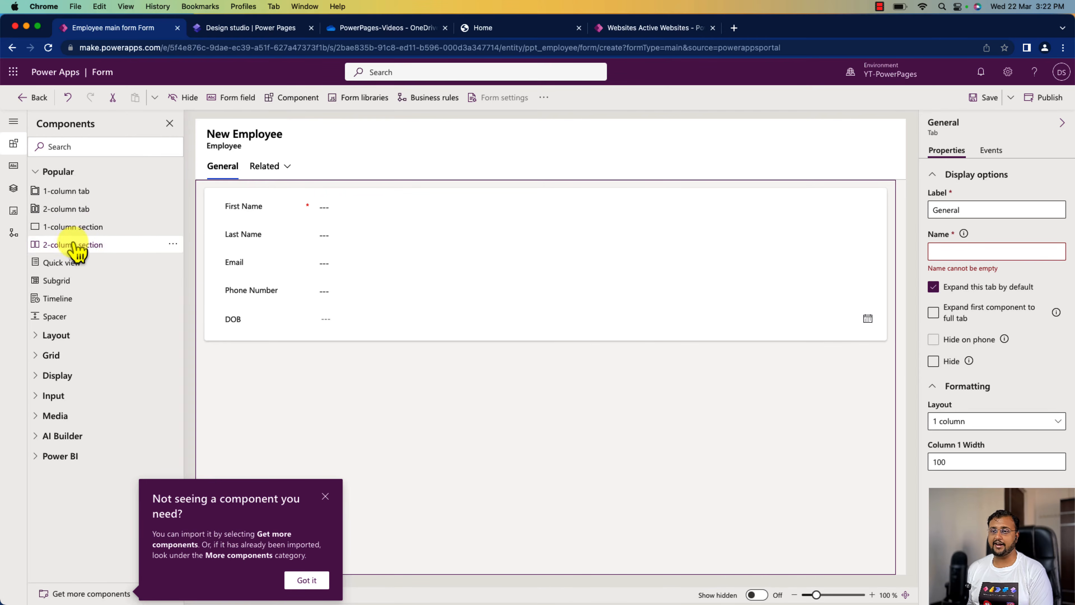
{"action": "left_click", "coordinate": [94, 226]}
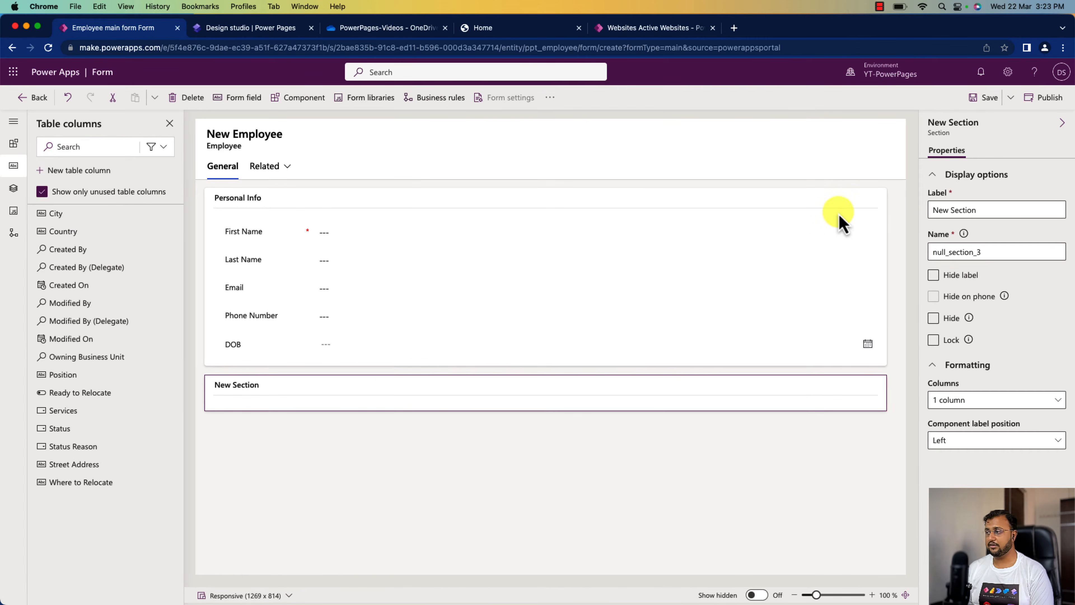
{"action": "triple_click", "coordinate": [986, 211]}
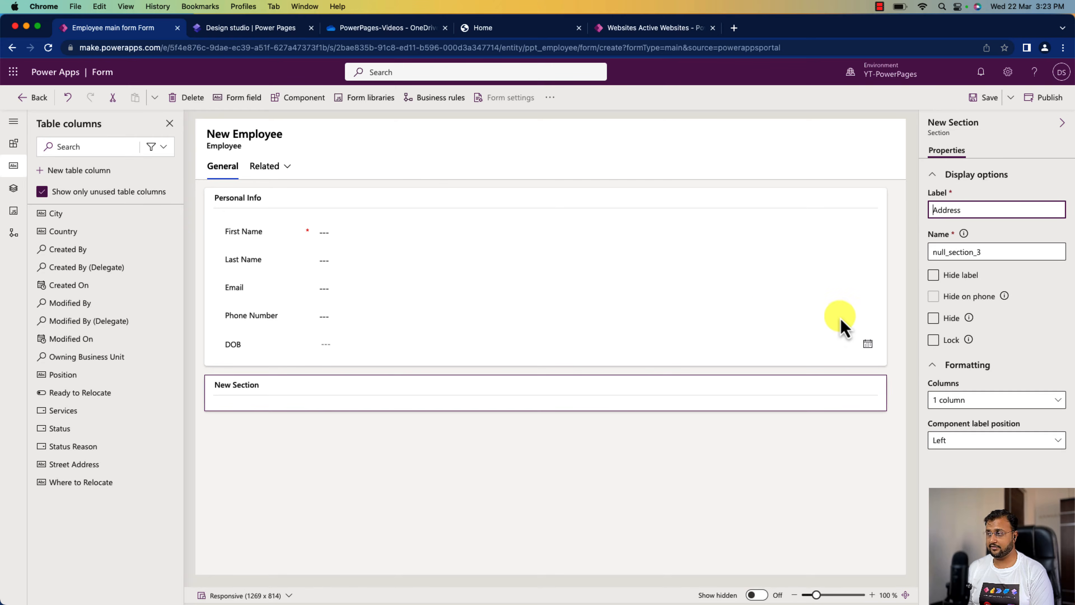
{"action": "left_click", "coordinate": [311, 399]}
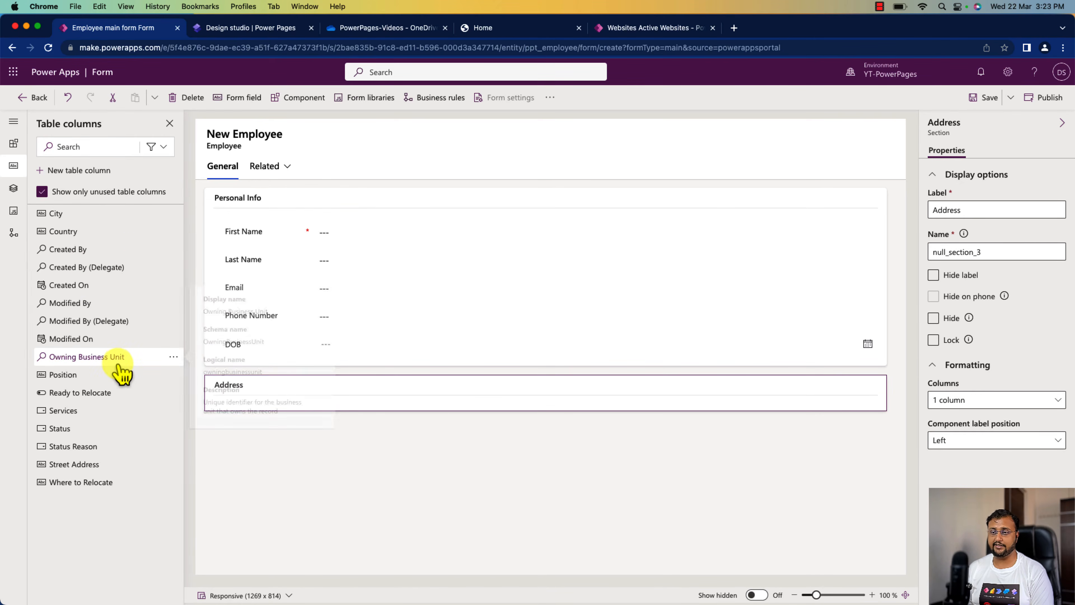
- Add the Street Address, City, Country, Ready to Relocate and Where to Relocate columns to the Address section
{"action": "left_click", "coordinate": [104, 464]}
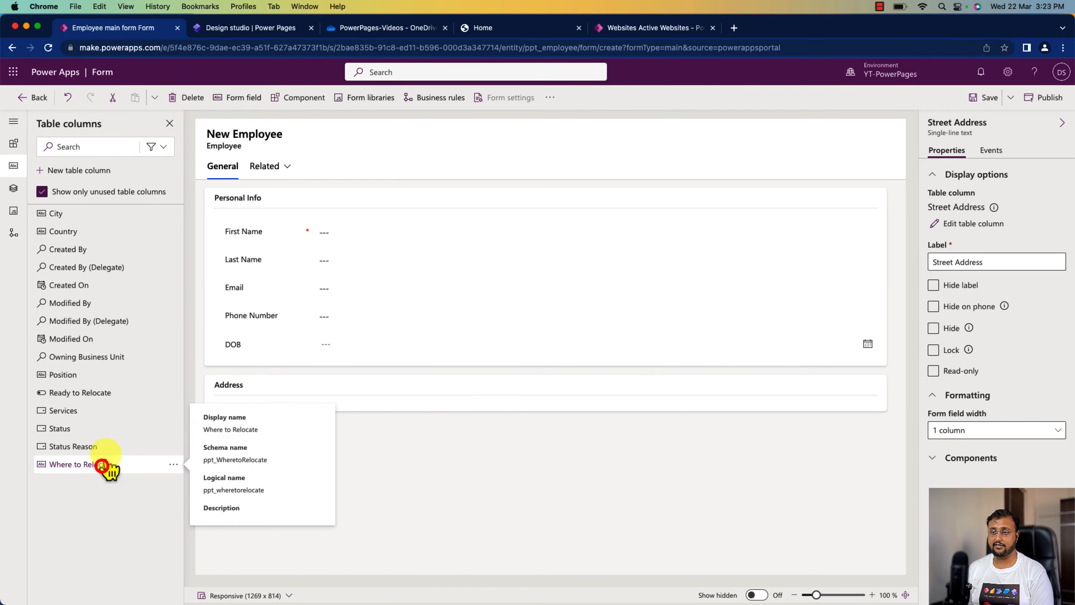
{"action": "left_click", "coordinate": [96, 213]}
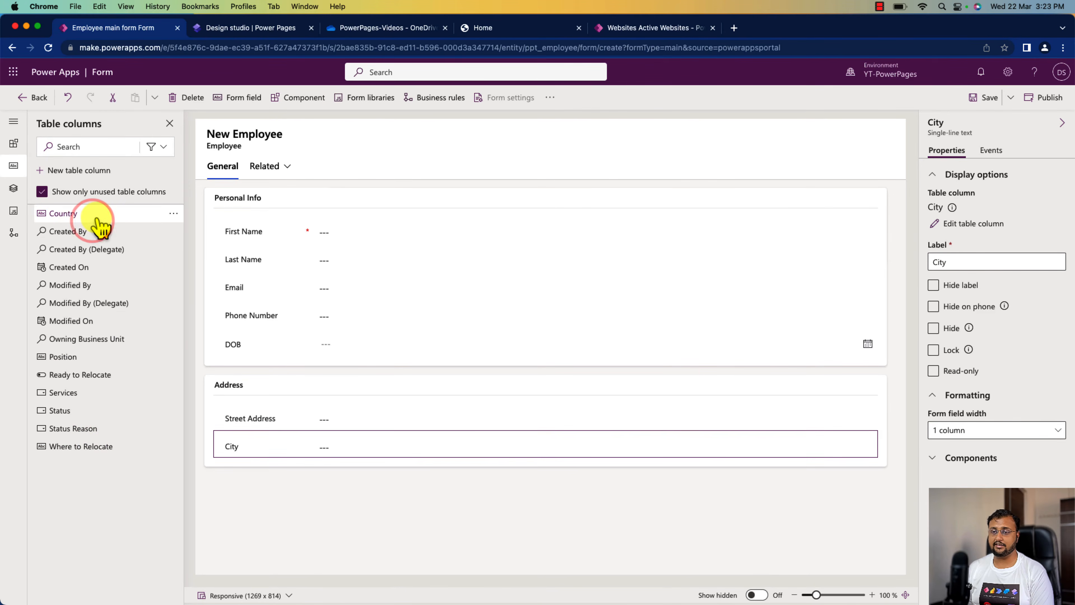
{"action": "left_click", "coordinate": [97, 216]}
{"action": "left_click", "coordinate": [102, 364]}
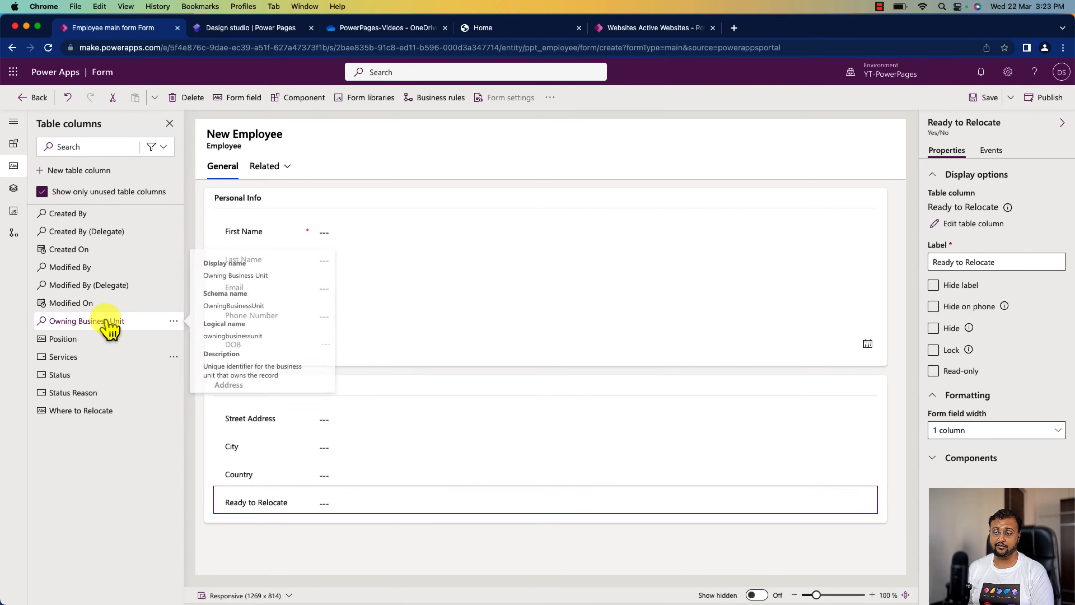
{"action": "left_click", "coordinate": [104, 413]}
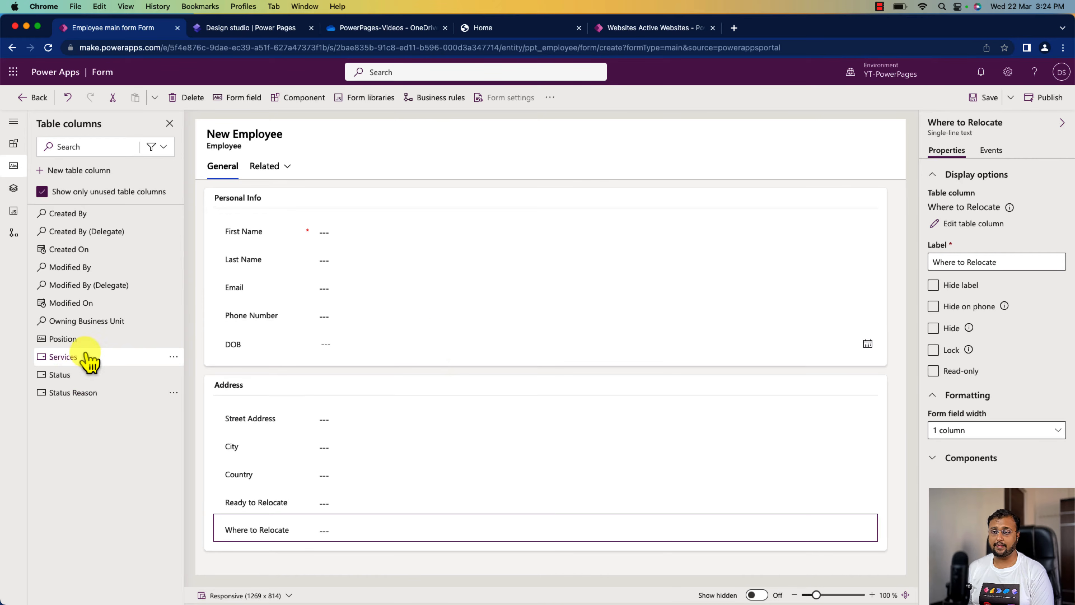
- Add a 1-column section labelled Professional Info below Address, containing the Position and Services columns
{"action": "left_click", "coordinate": [300, 99]}
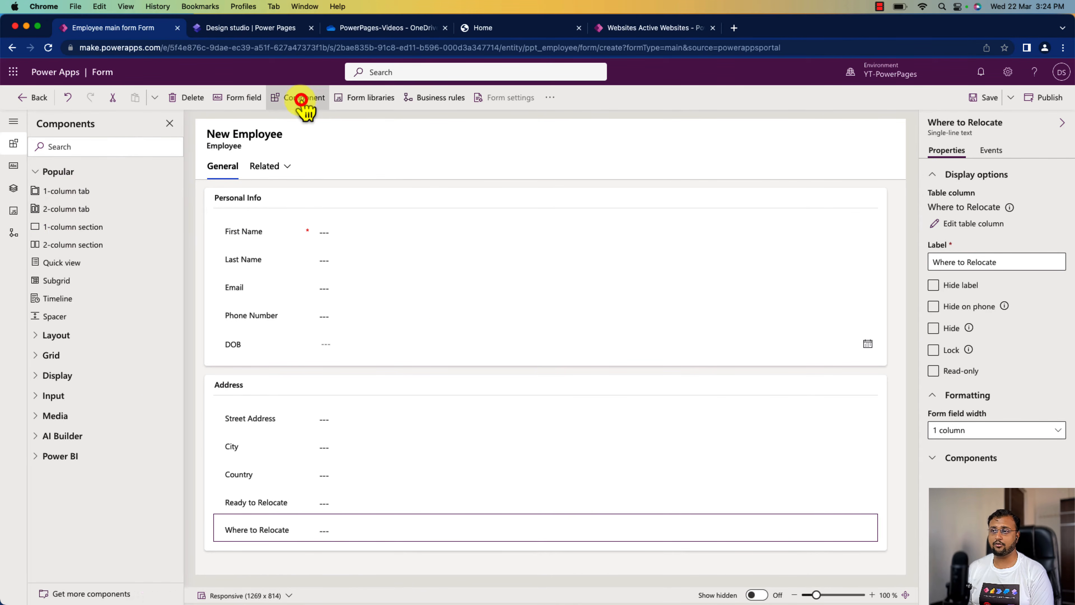
{"action": "left_click", "coordinate": [75, 229]}
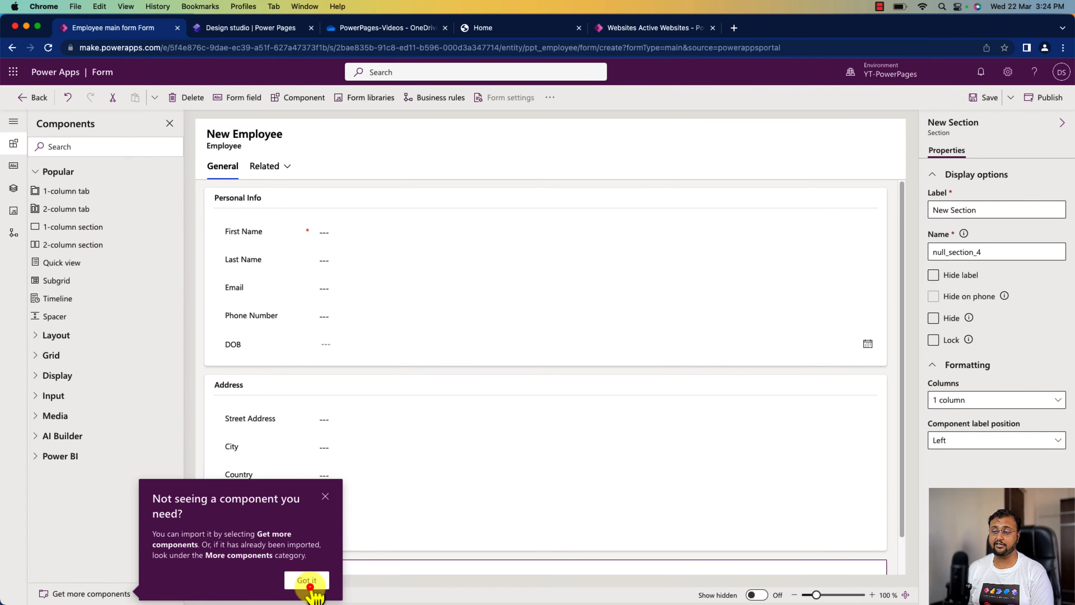
{"action": "left_click", "coordinate": [307, 580]}
{"action": "scroll", "coordinate": [313, 493], "scroll_direction": "down", "scroll_amount": 2}
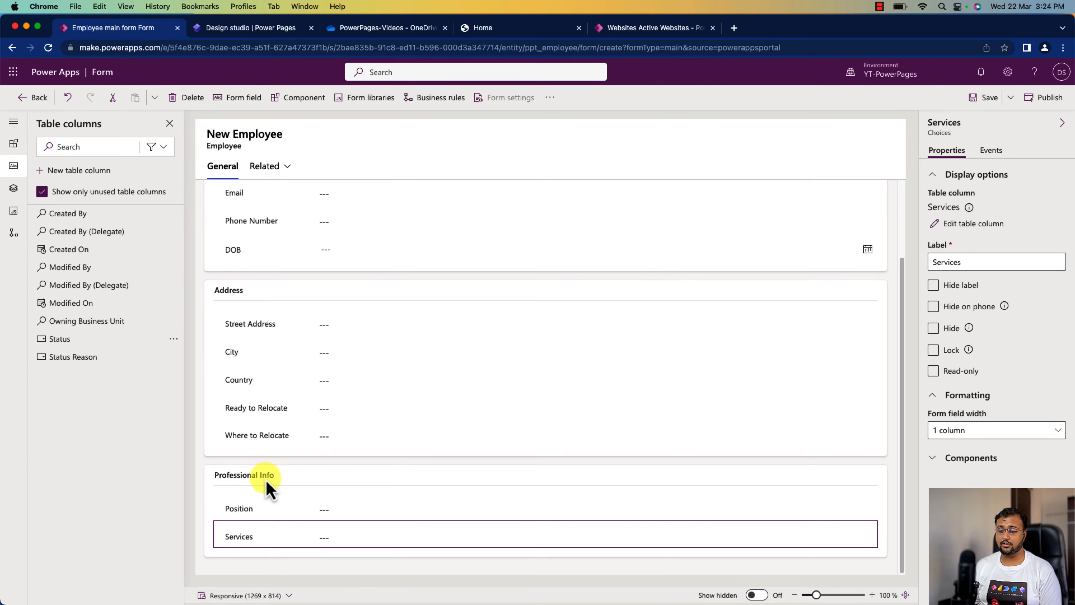
{"action": "left_click", "coordinate": [271, 476]}
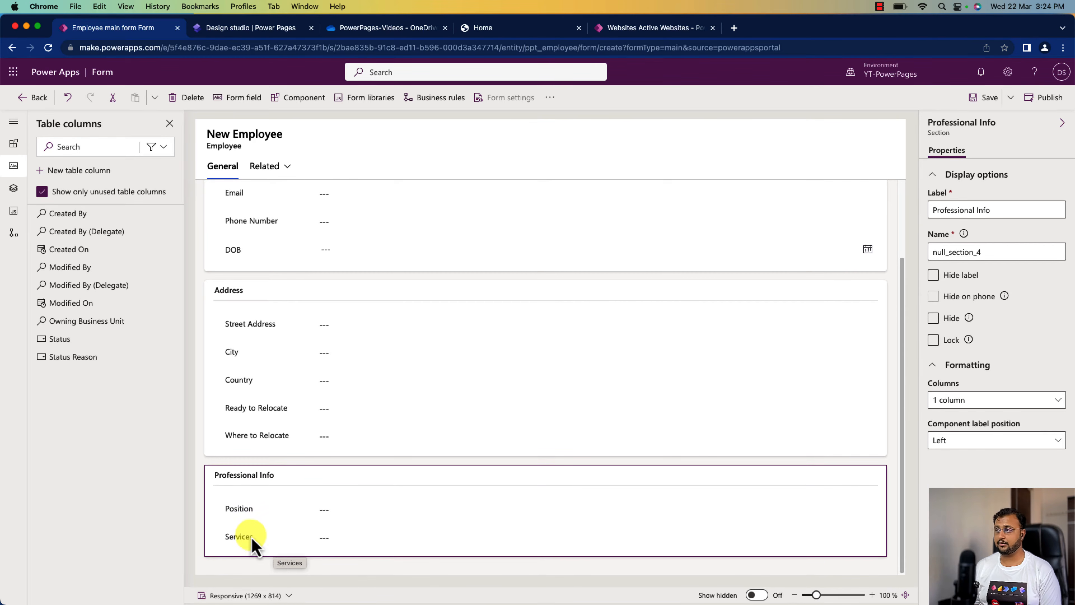
- Save and publish the Employee main form
{"action": "left_click", "coordinate": [985, 101]}
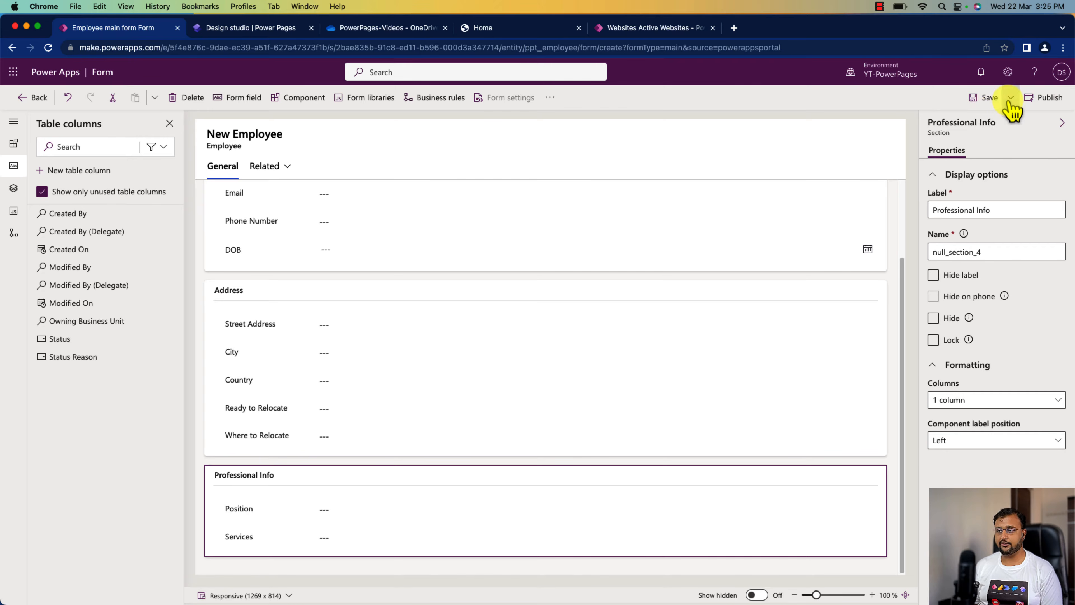
{"action": "left_click", "coordinate": [1041, 104]}
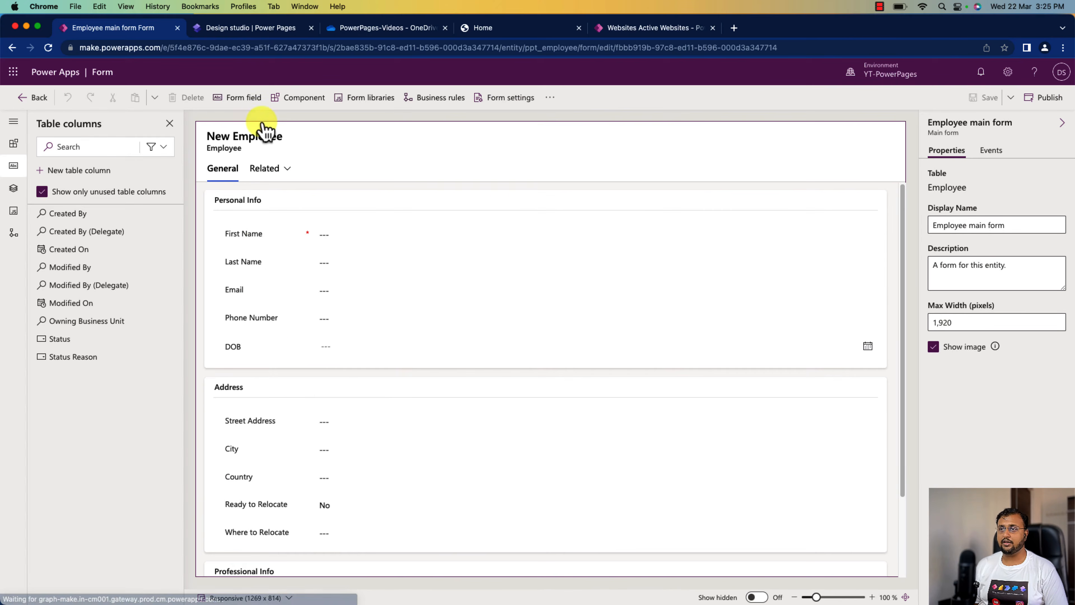
- In the Power Pages design studio, start a form in the EmpOB page's empty section with Employee (ppt_employee) as its table
{"action": "left_click", "coordinate": [248, 29]}
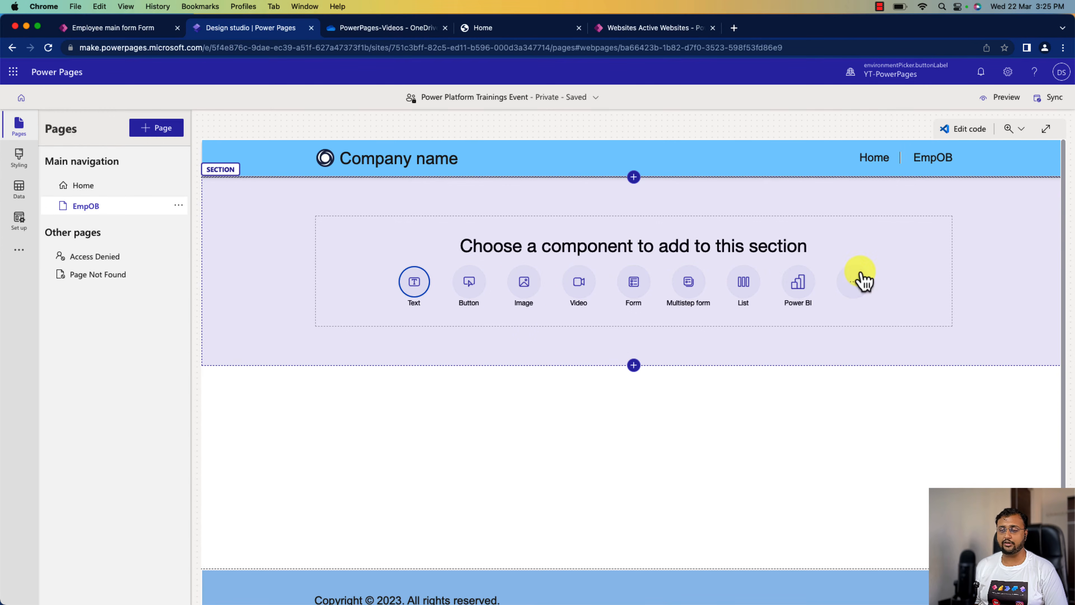
{"action": "left_click", "coordinate": [636, 289]}
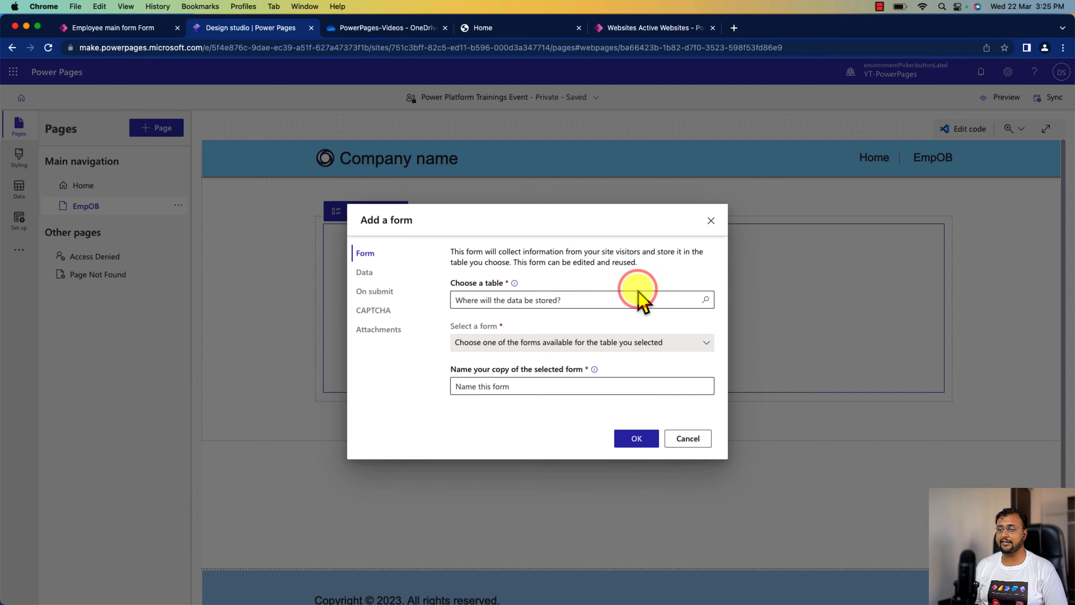
{"action": "left_click", "coordinate": [585, 300]}
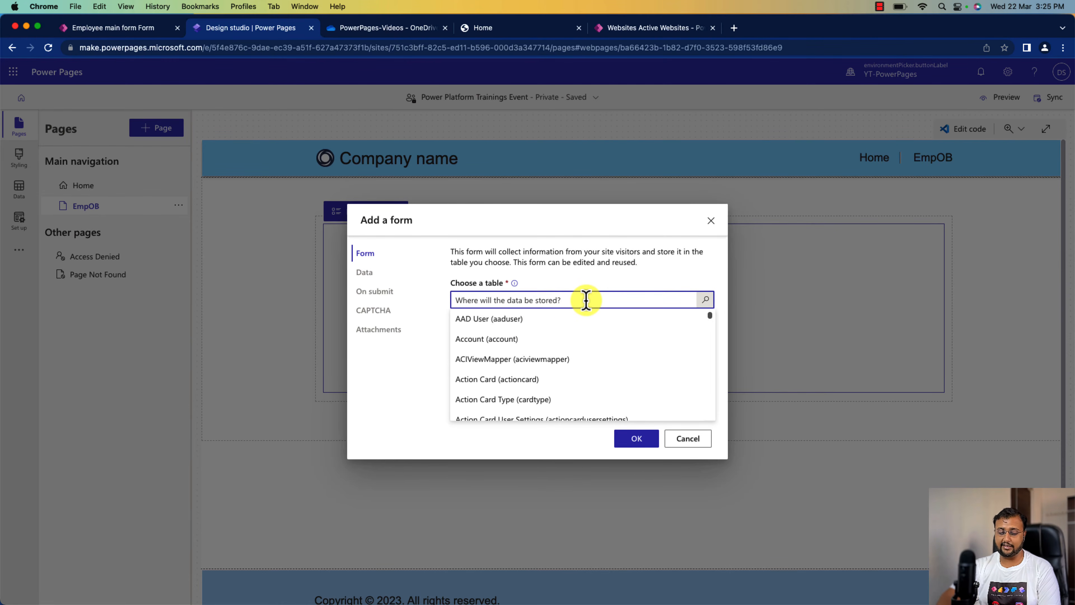
{"action": "type", "text": "empl"}
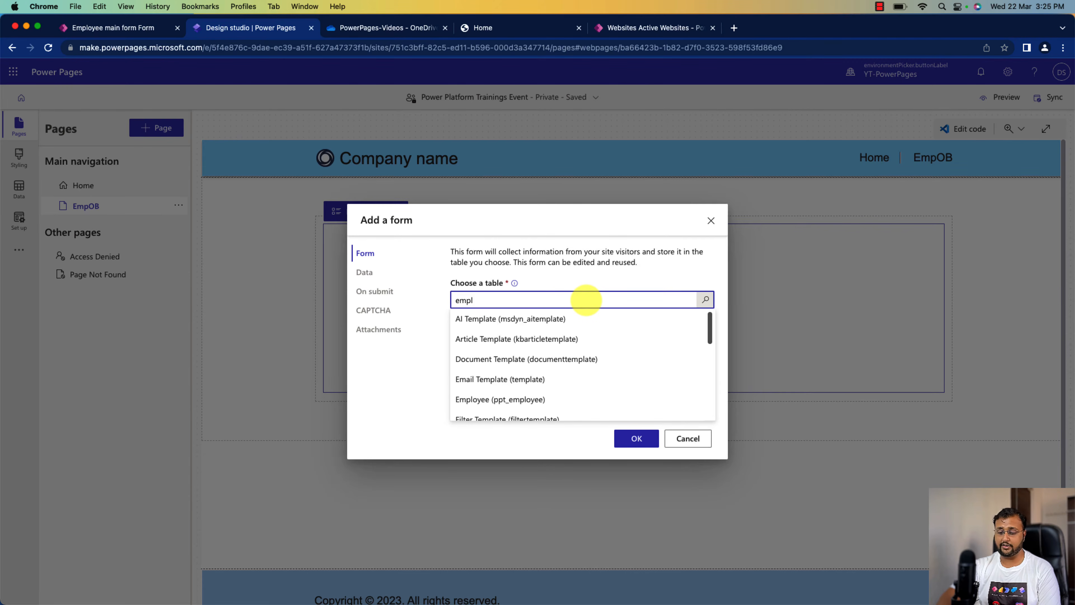
{"action": "type", "text": "o"}
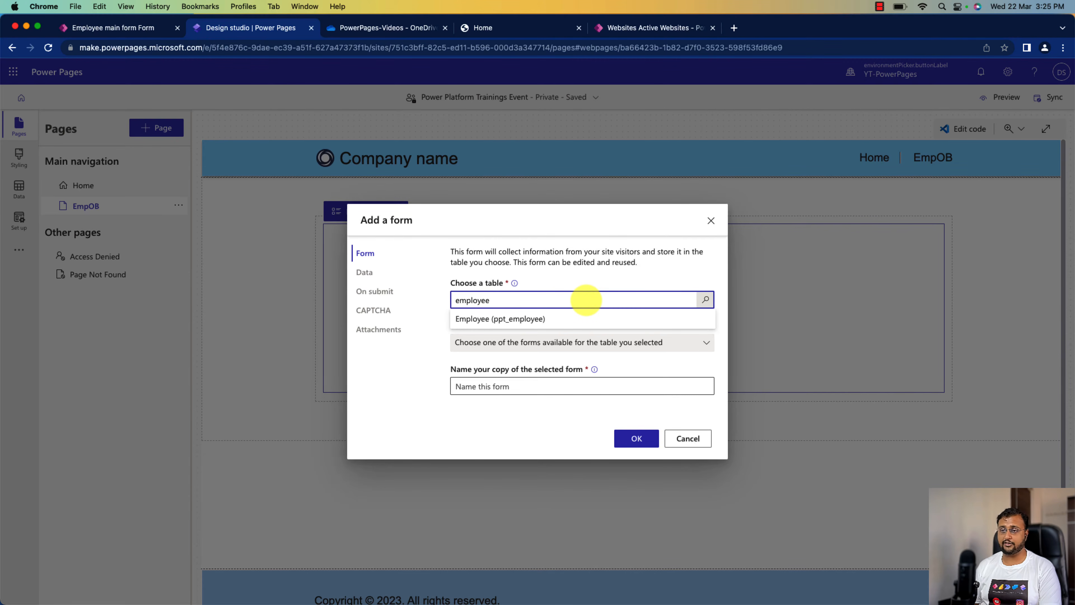
{"action": "type", "text": "yee"}
{"action": "left_click", "coordinate": [496, 319]}
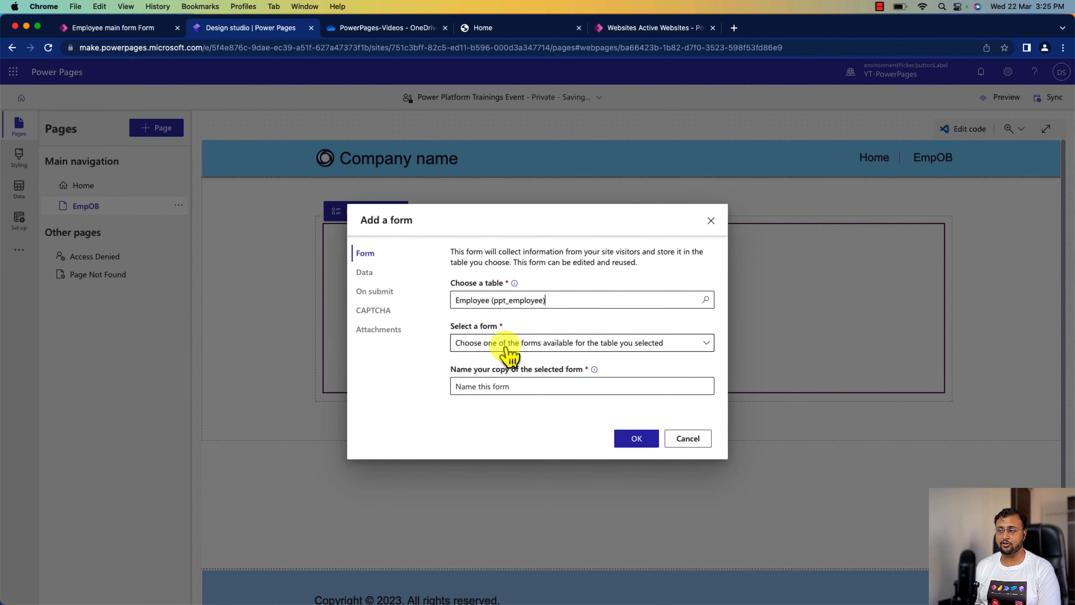
- Base the page's form on Employee main form, add it to EmpOB and review its sections down to Submit
{"action": "left_click", "coordinate": [508, 345]}
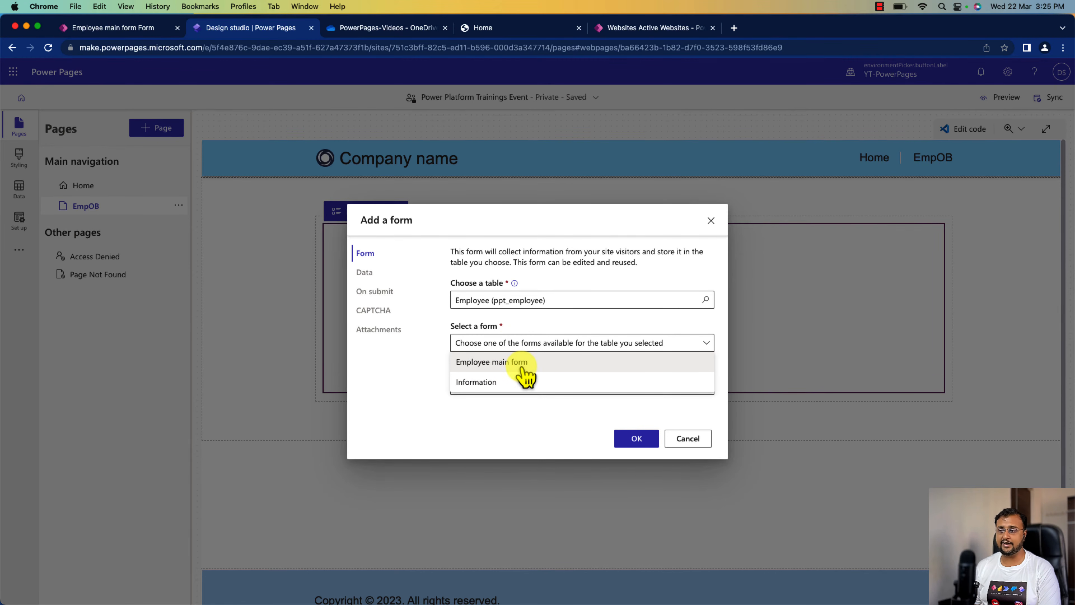
{"action": "left_click", "coordinate": [522, 366]}
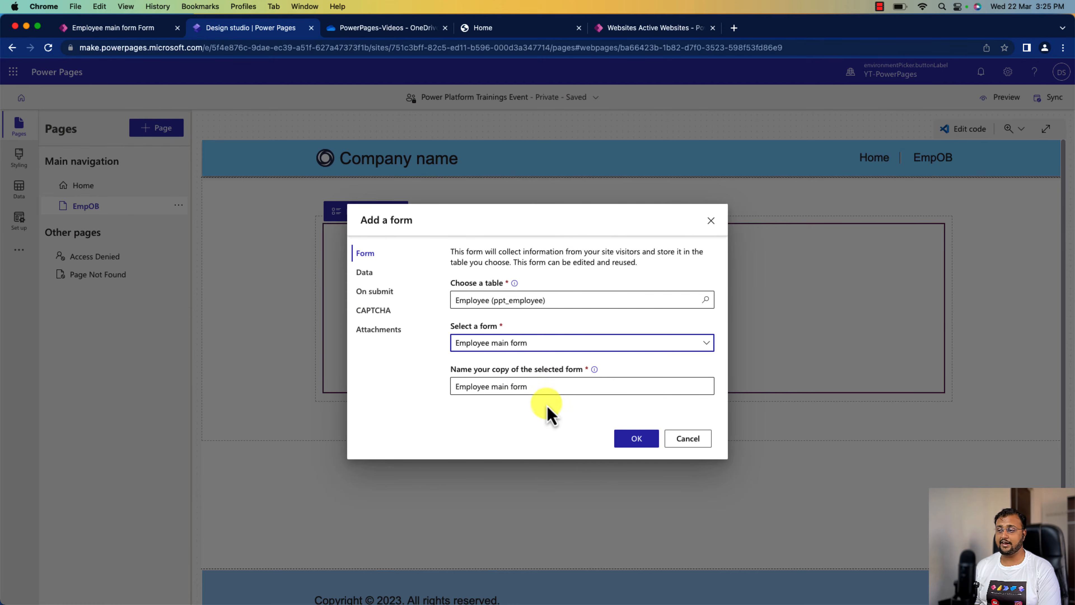
{"action": "left_click", "coordinate": [636, 438]}
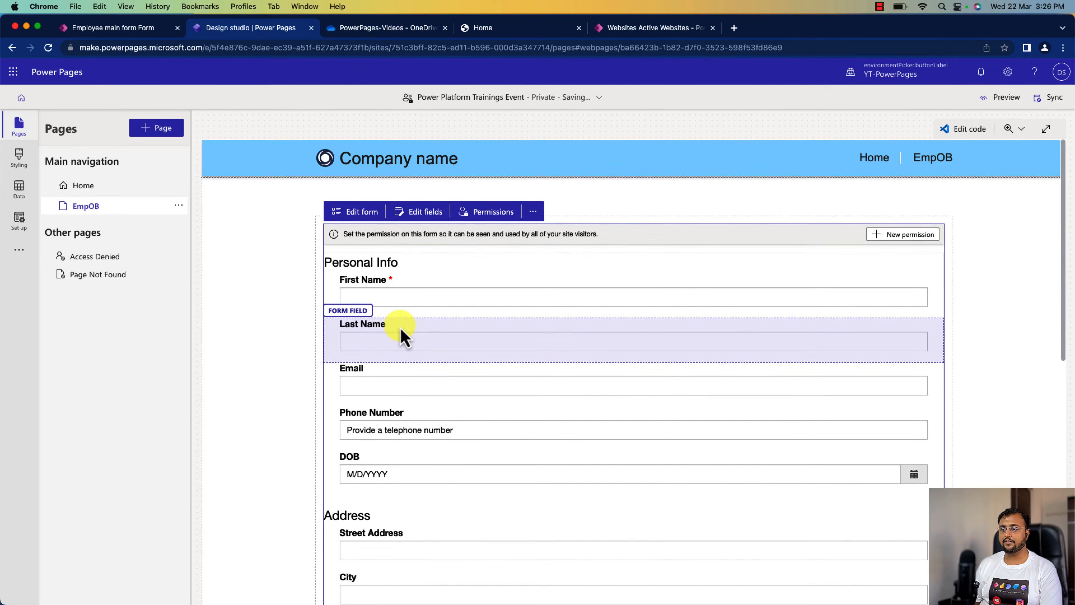
{"action": "scroll", "coordinate": [400, 334], "scroll_direction": "down", "scroll_amount": 10}
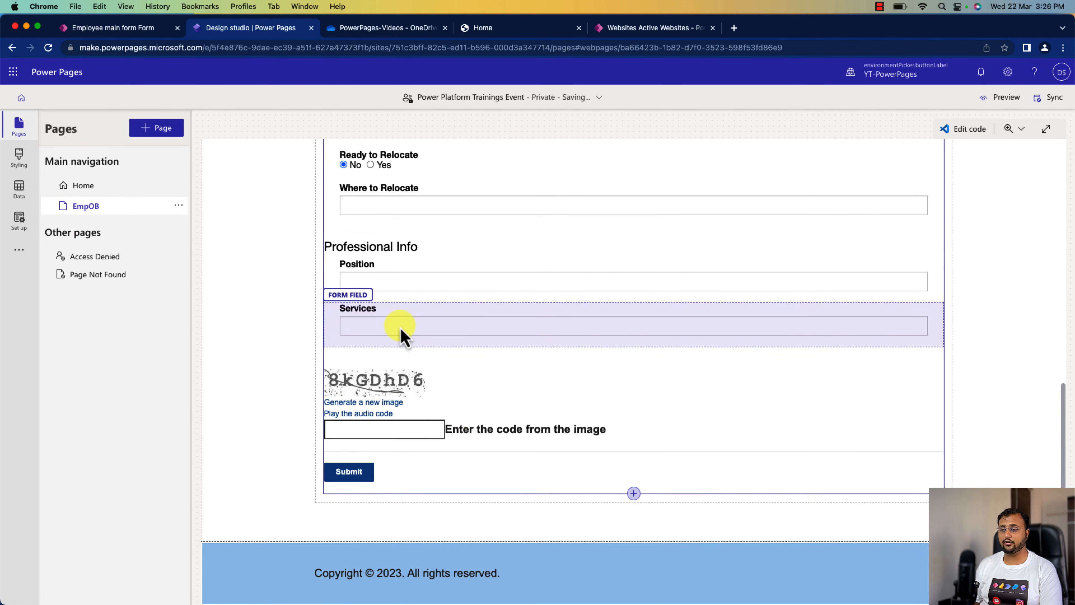
{"action": "scroll", "coordinate": [453, 426], "scroll_direction": "up", "scroll_amount": 8}
{"action": "scroll", "coordinate": [453, 424], "scroll_direction": "up", "scroll_amount": 5}
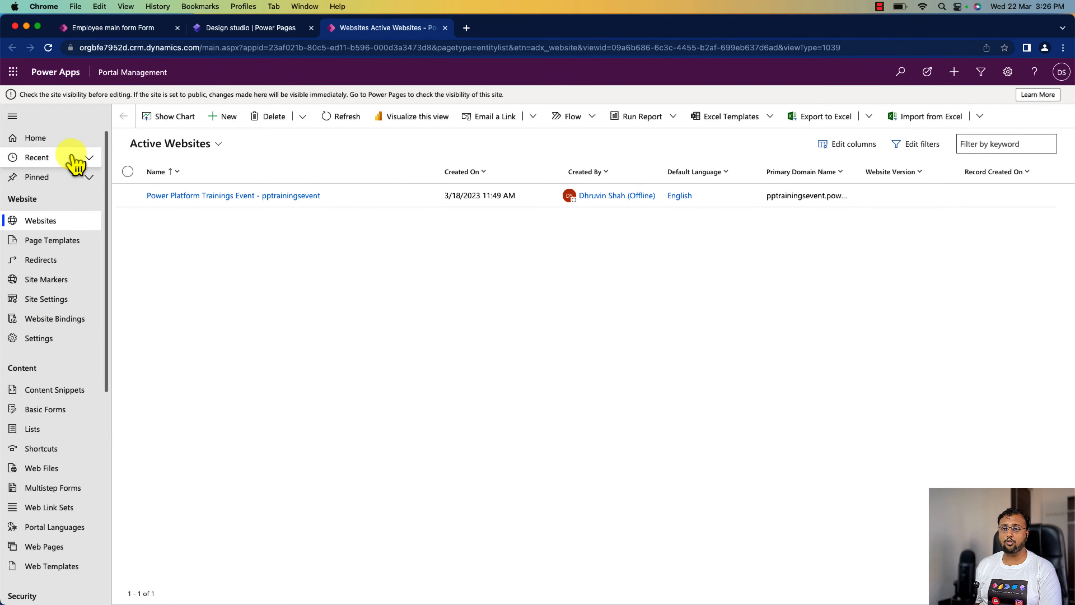
- In Portal Management, start a new basic form named Employee New Form with Employee (ppt_employee) as its table
{"action": "left_click", "coordinate": [59, 414]}
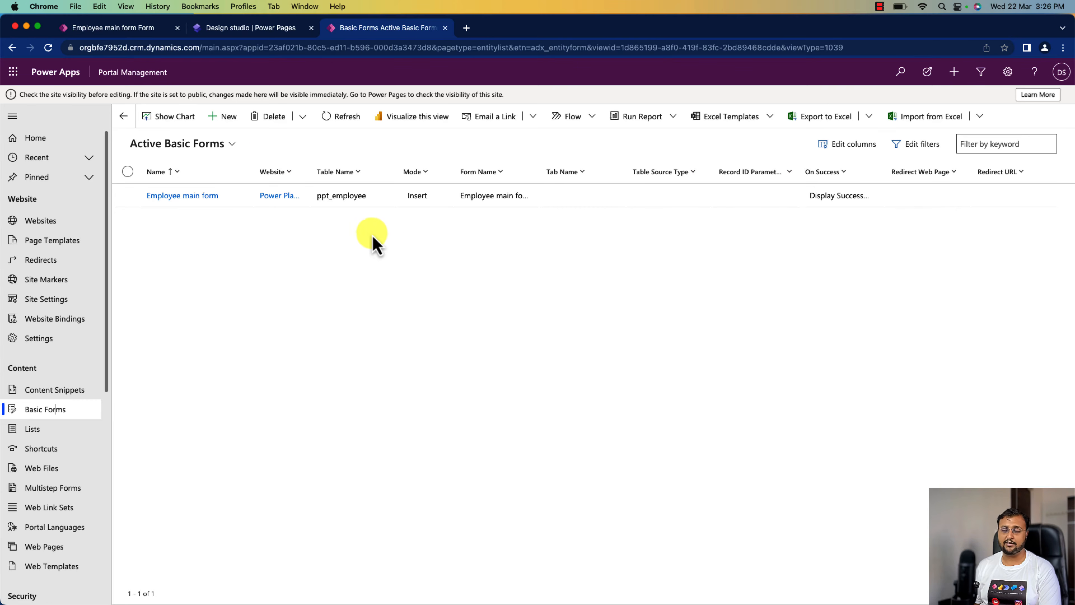
{"action": "left_click", "coordinate": [226, 117]}
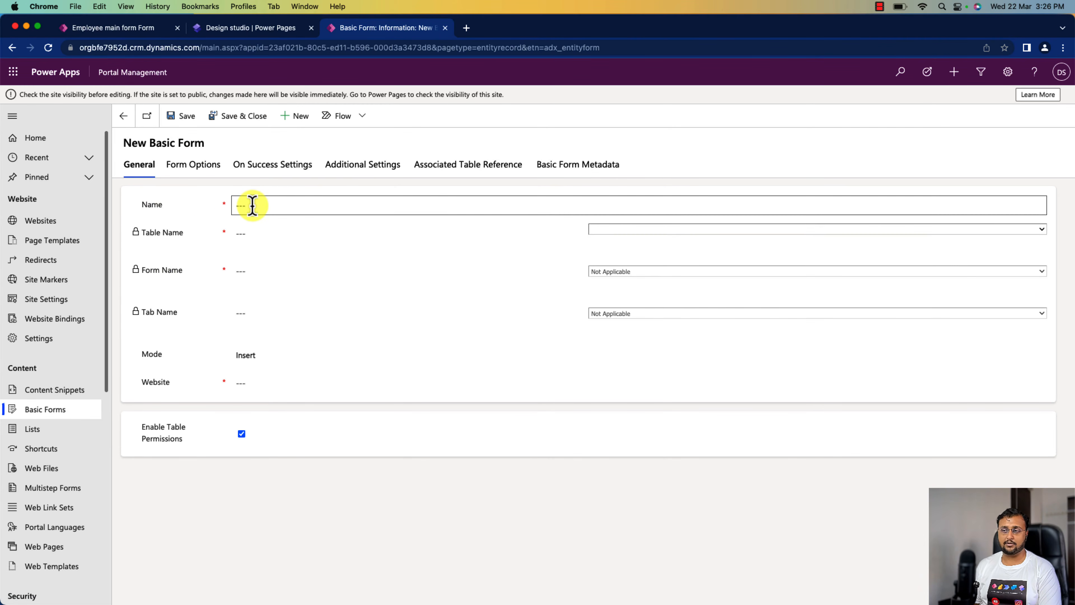
{"action": "left_click", "coordinate": [251, 206]}
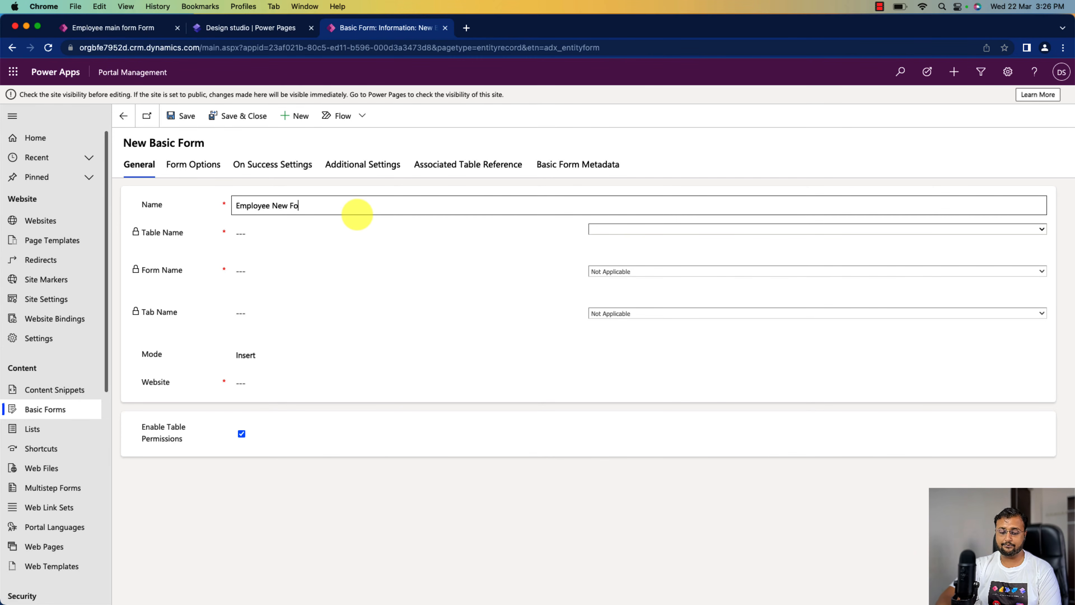
{"action": "left_click", "coordinate": [282, 235]}
{"action": "left_click", "coordinate": [609, 233]}
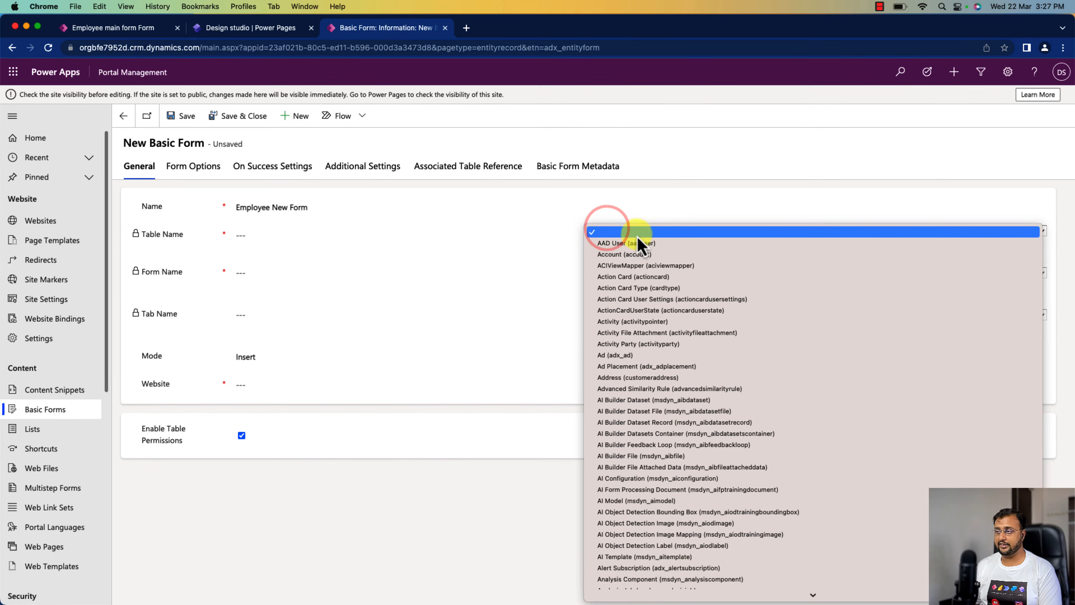
{"action": "scroll", "coordinate": [656, 229], "scroll_direction": "down", "scroll_amount": 10}
{"action": "left_click", "coordinate": [655, 207]}
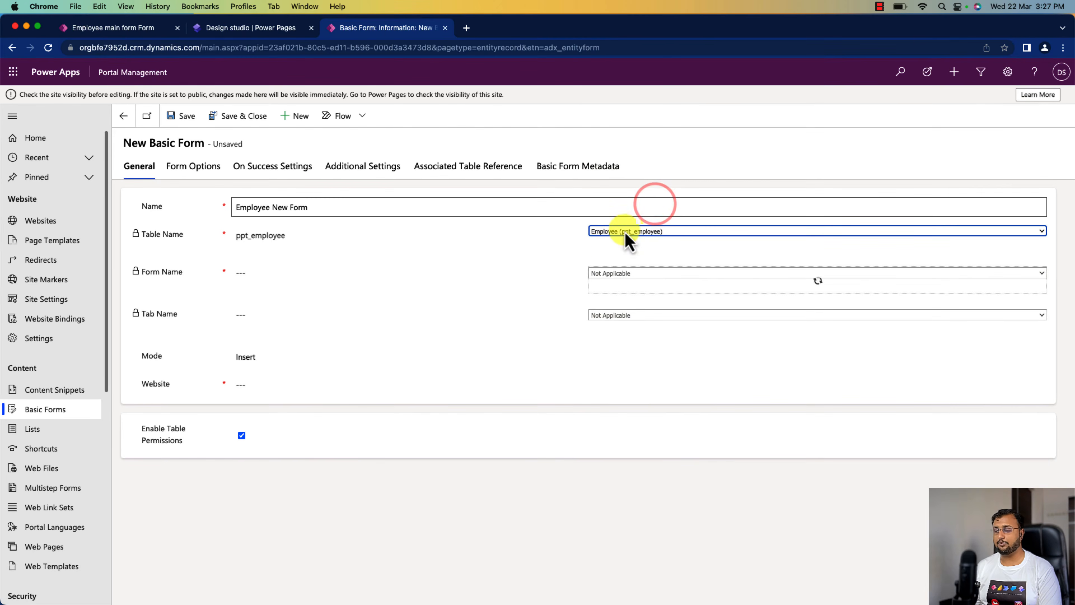
- Base the new basic form on Employee main form and its General tab
{"action": "left_click", "coordinate": [657, 271]}
{"action": "left_click", "coordinate": [655, 285]}
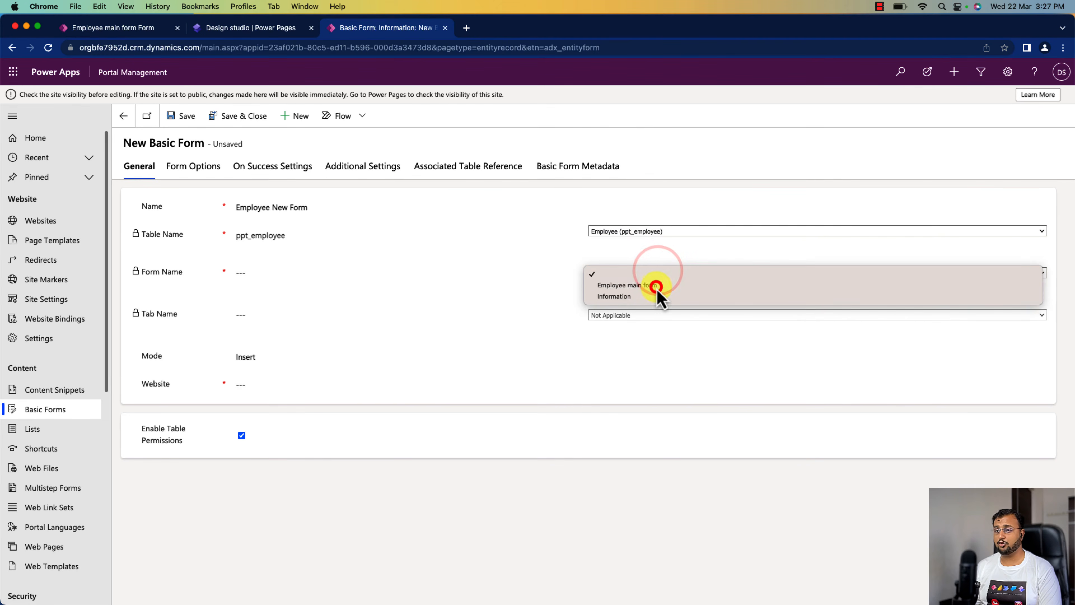
{"action": "left_click", "coordinate": [639, 316]}
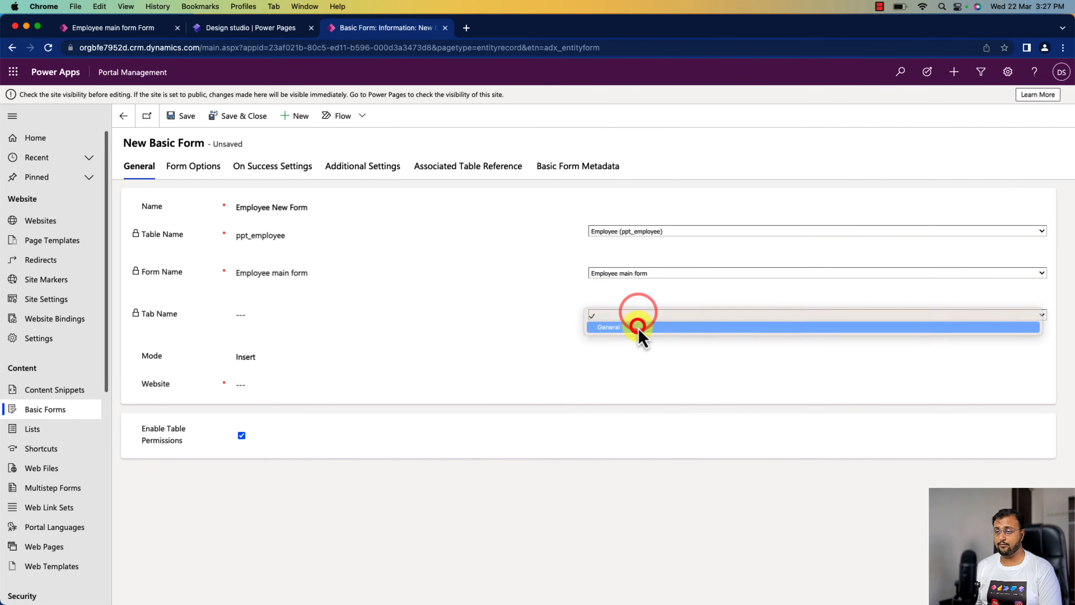
{"action": "left_click", "coordinate": [639, 324]}
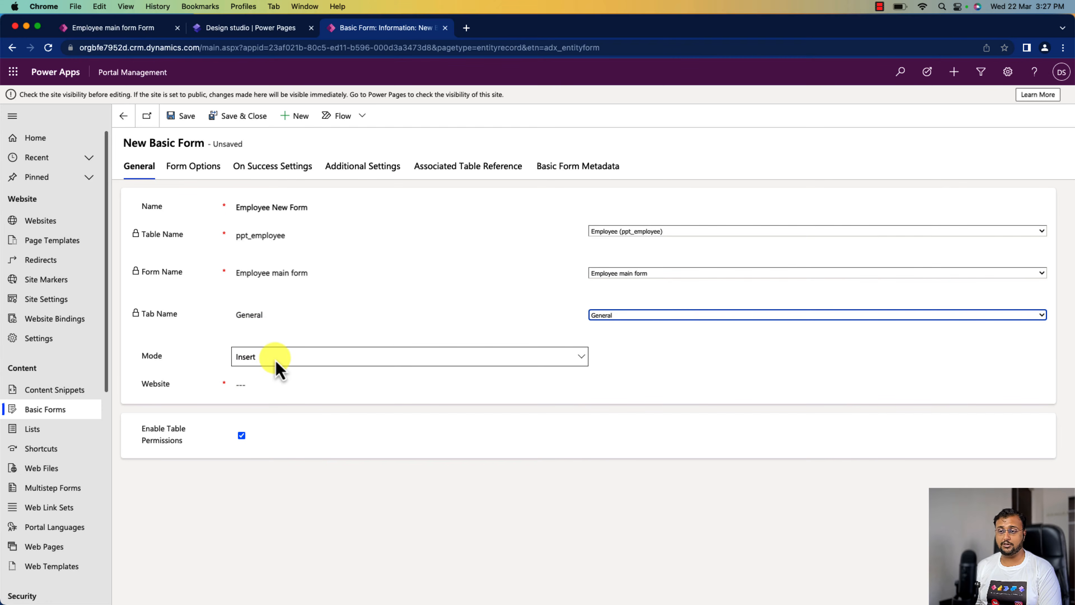
- Assign the basic form to the Power Platform Trainings Event - pptrainingsevent website and save it
{"action": "left_click", "coordinate": [261, 384]}
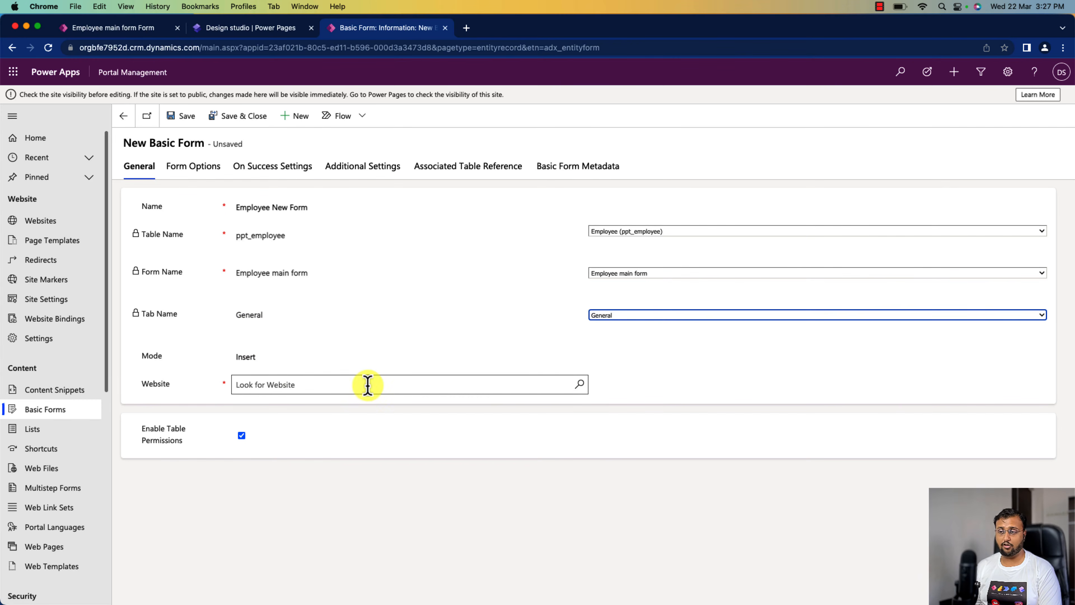
{"action": "left_click", "coordinate": [579, 385]}
{"action": "left_click", "coordinate": [347, 425]}
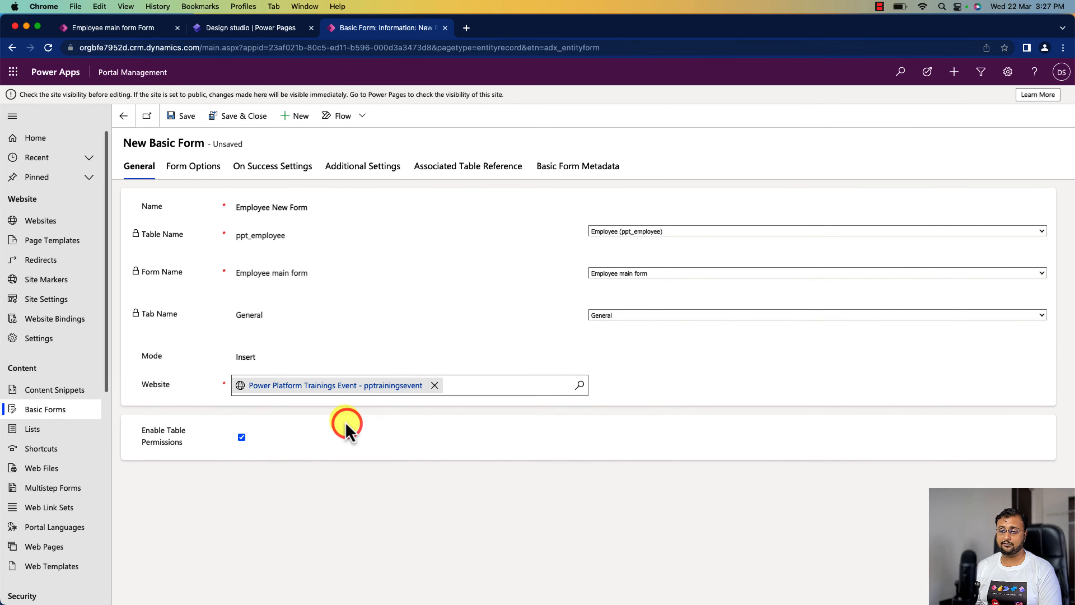
{"action": "left_click", "coordinate": [187, 119]}
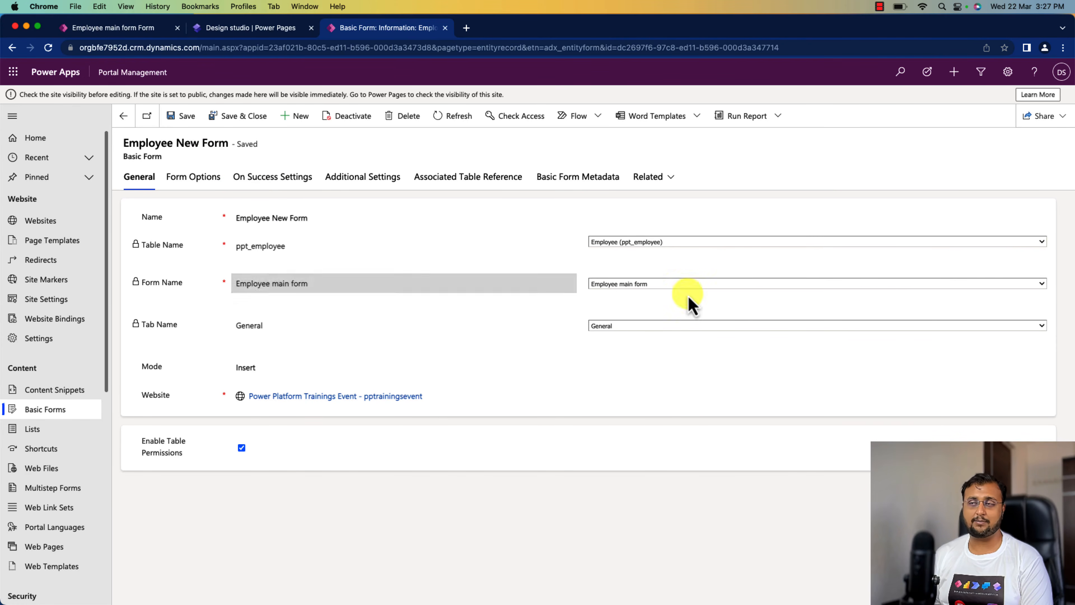
- Look at the EmpOB form in the design studio and review the Portal Management basic forms list with a widened Name column
{"action": "left_click", "coordinate": [249, 28]}
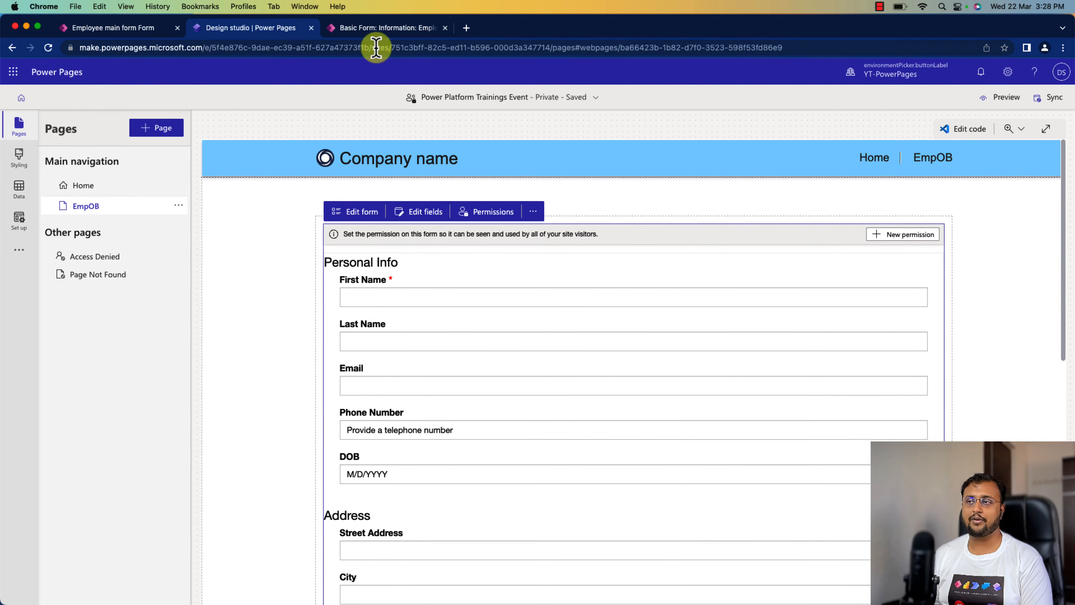
{"action": "left_click", "coordinate": [383, 28]}
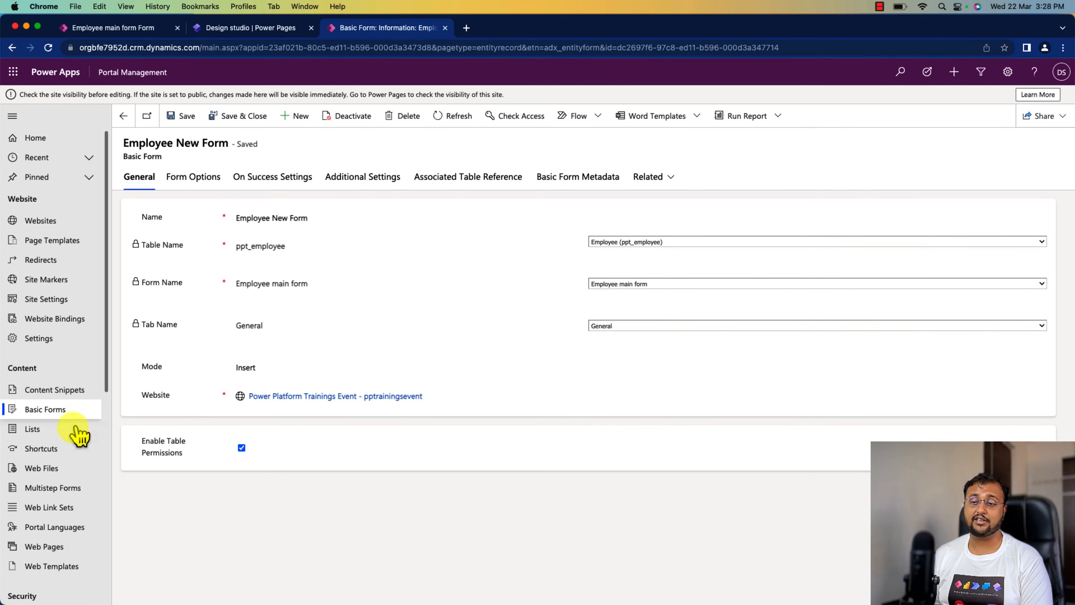
{"action": "left_click", "coordinate": [71, 409]}
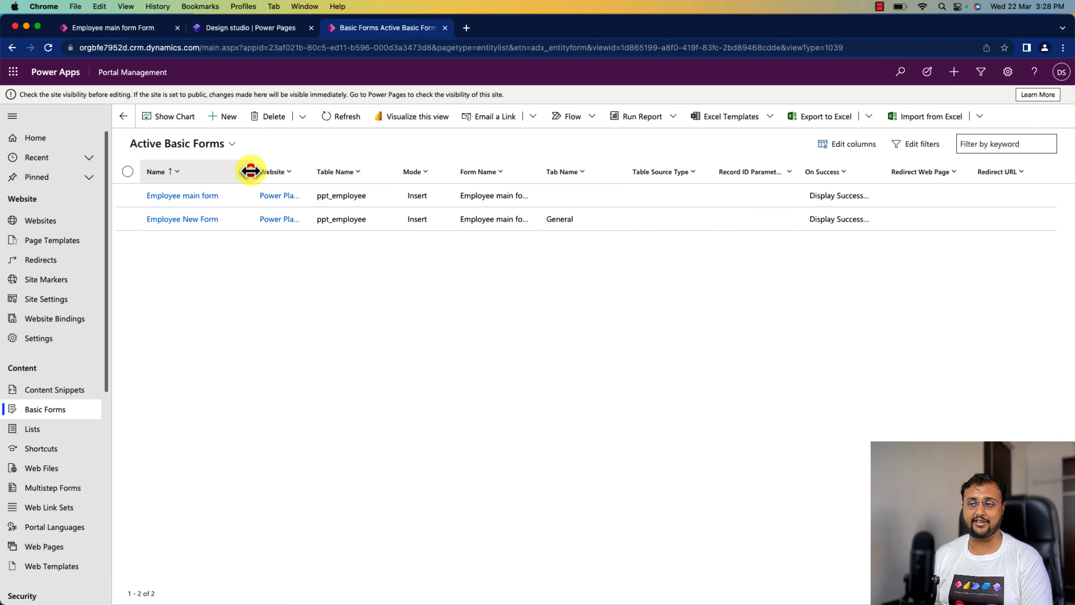
{"action": "left_click_drag", "start_coordinate": [251, 171], "coordinate": [407, 172]}
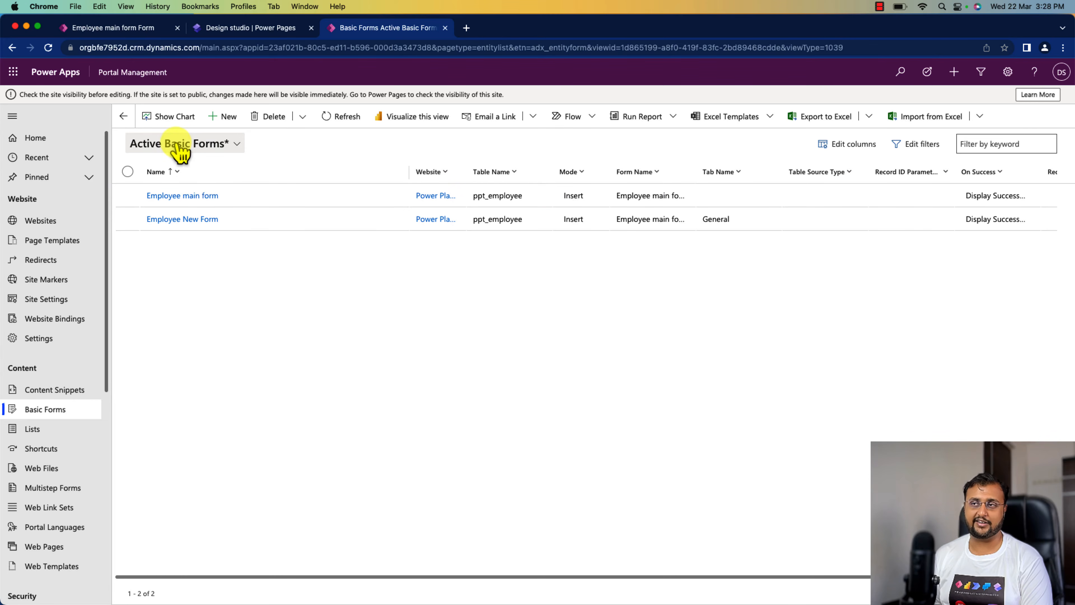
- In the Power Pages design studio, delete the existing form from the EmpOB page's section
{"action": "left_click", "coordinate": [221, 29]}
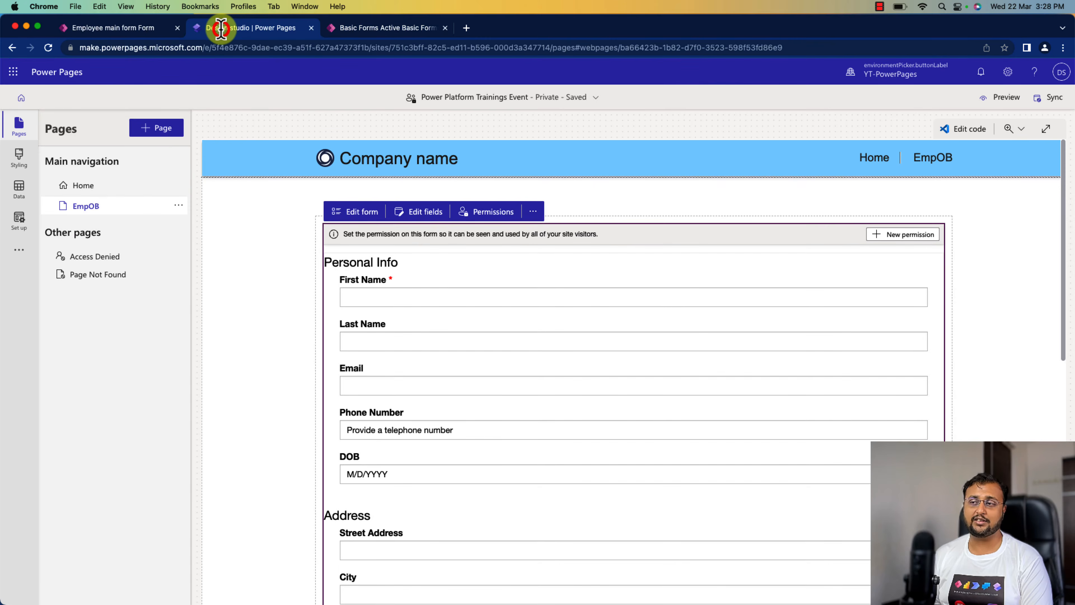
{"action": "left_click", "coordinate": [535, 213]}
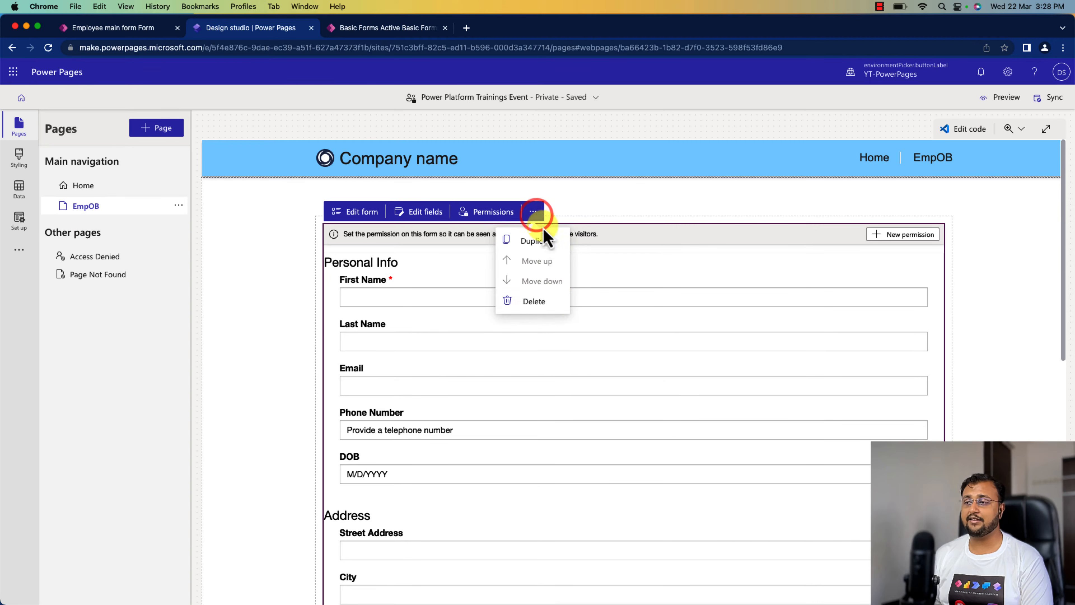
{"action": "left_click", "coordinate": [548, 303]}
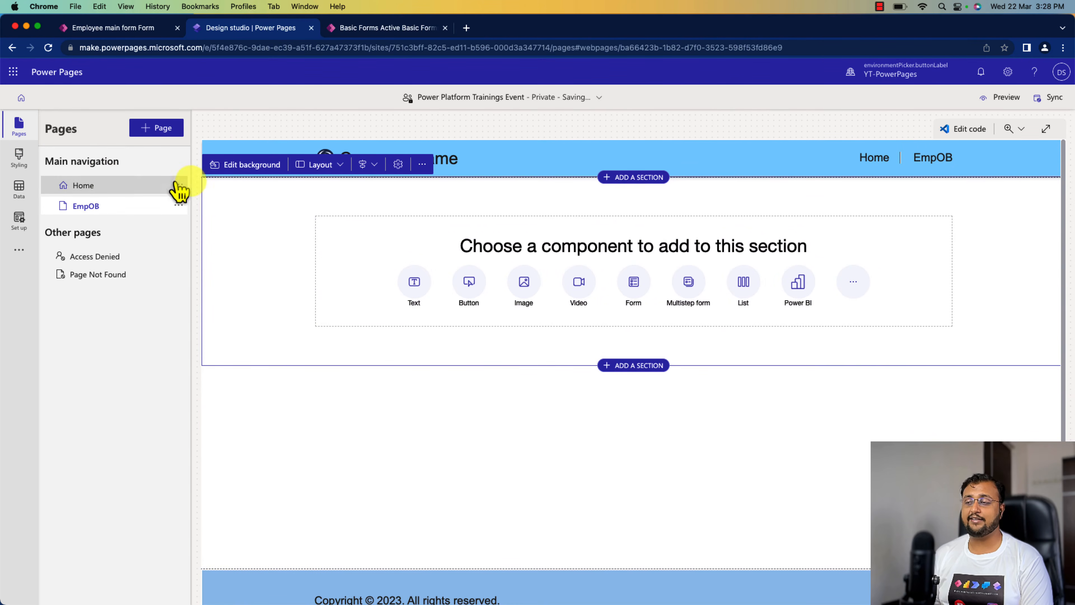
- Put a form component back in the EmpOB section and base it on the existing Employee New Form
{"action": "key", "text": "super+z"}
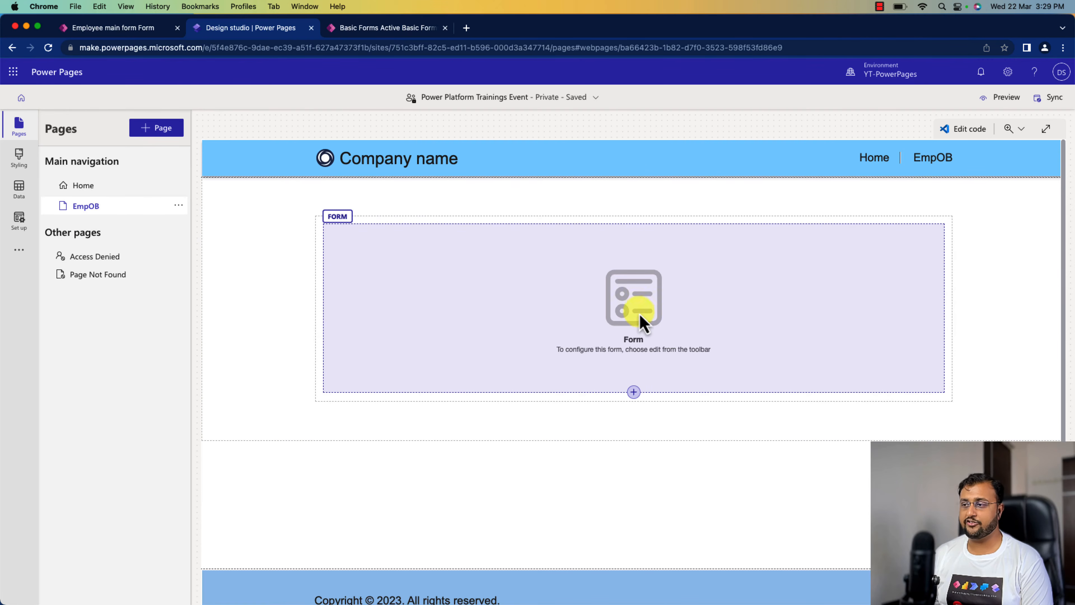
{"action": "left_click", "coordinate": [639, 303]}
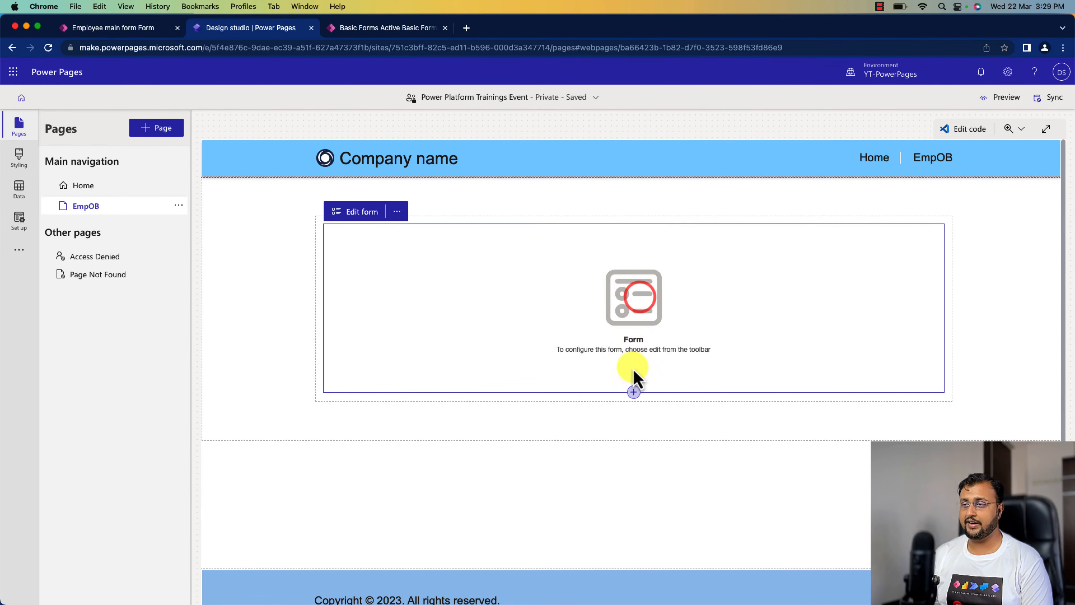
{"action": "left_click", "coordinate": [361, 211]}
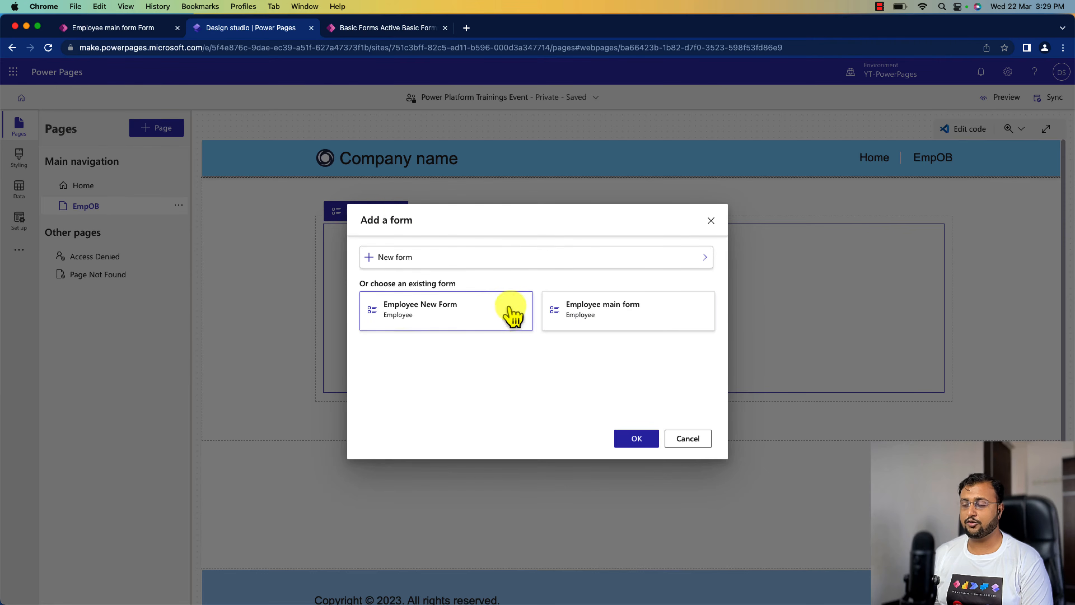
{"action": "left_click", "coordinate": [503, 328]}
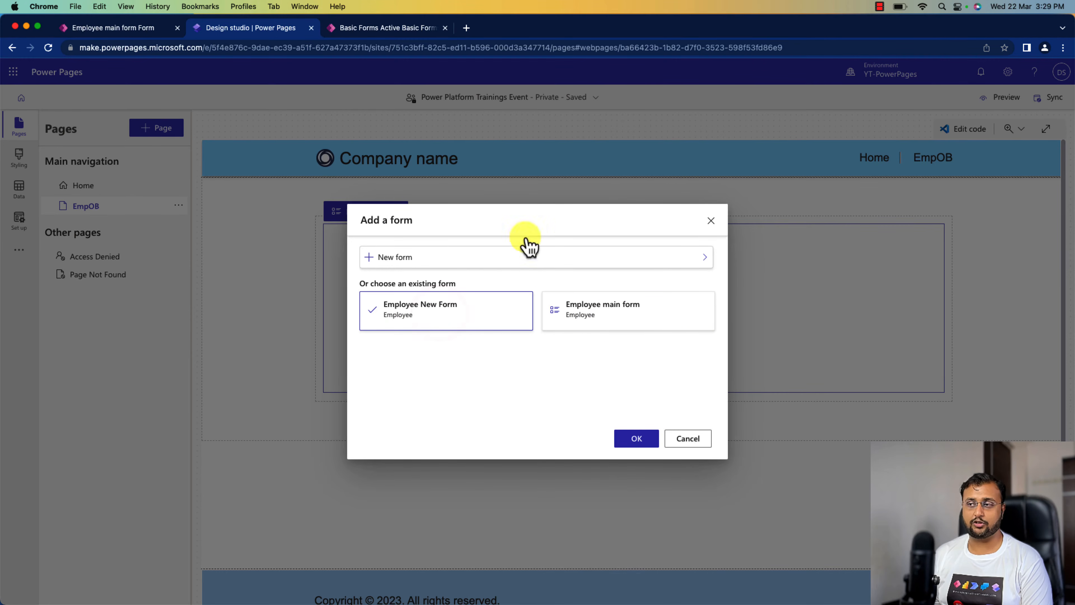
{"action": "left_click", "coordinate": [638, 439]}
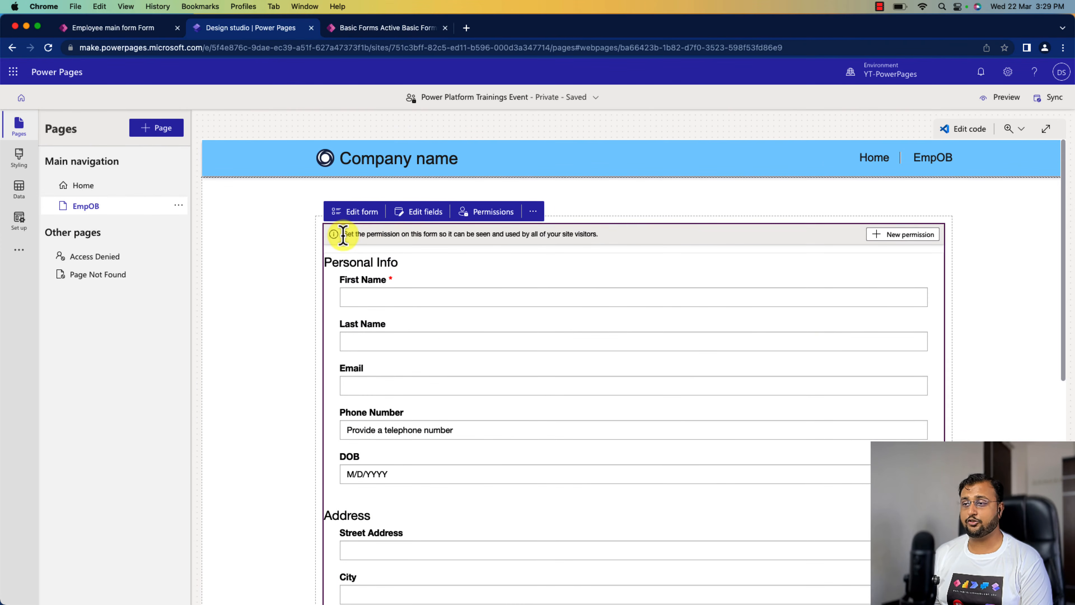
- Preview the EmpOB page in the browser and open its form's table permissions in the design studio
{"action": "left_click_drag", "start_coordinate": [343, 236], "coordinate": [543, 238]}
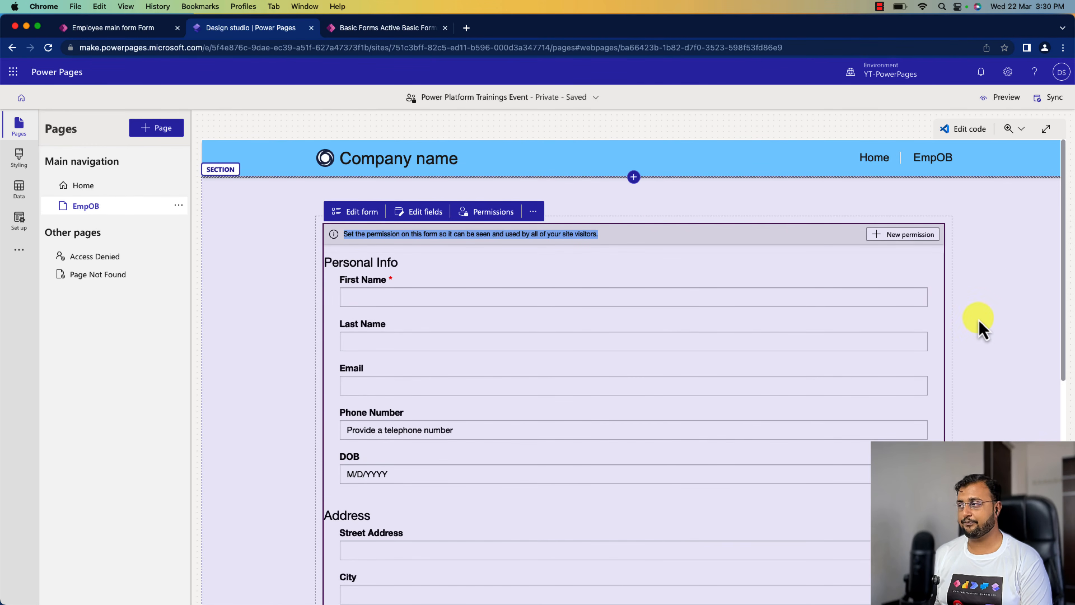
{"action": "left_click", "coordinate": [1021, 104]}
{"action": "left_click", "coordinate": [978, 136]}
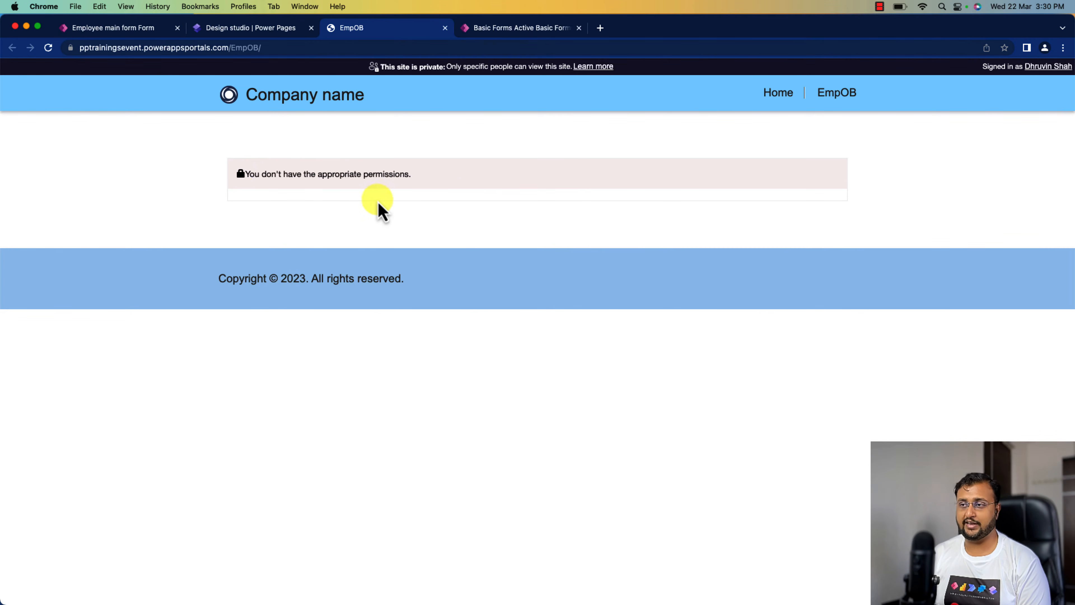
{"action": "left_click", "coordinate": [257, 28]}
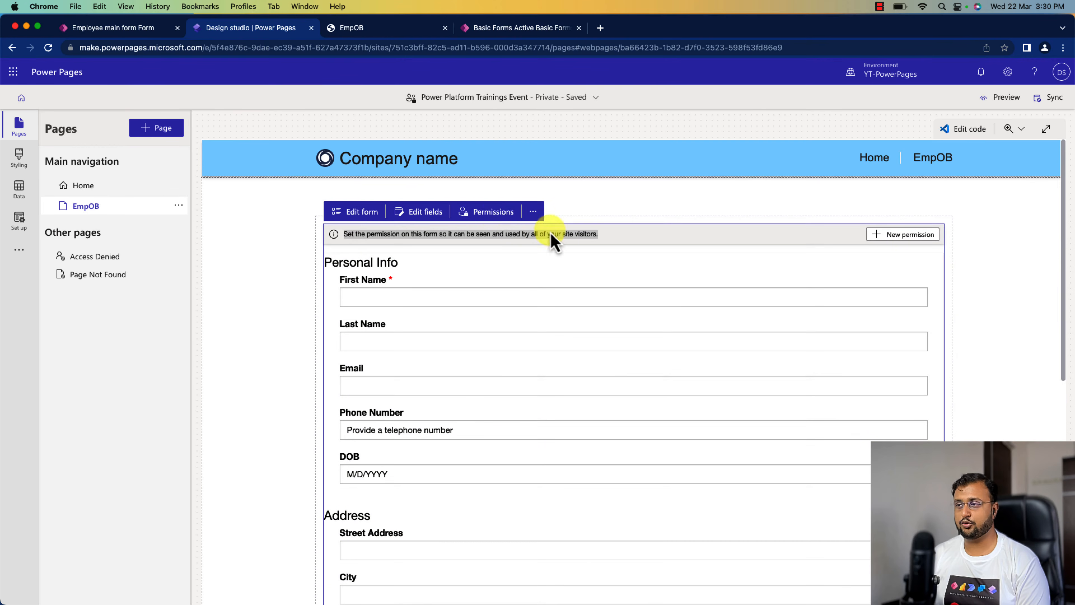
{"action": "left_click", "coordinate": [497, 219]}
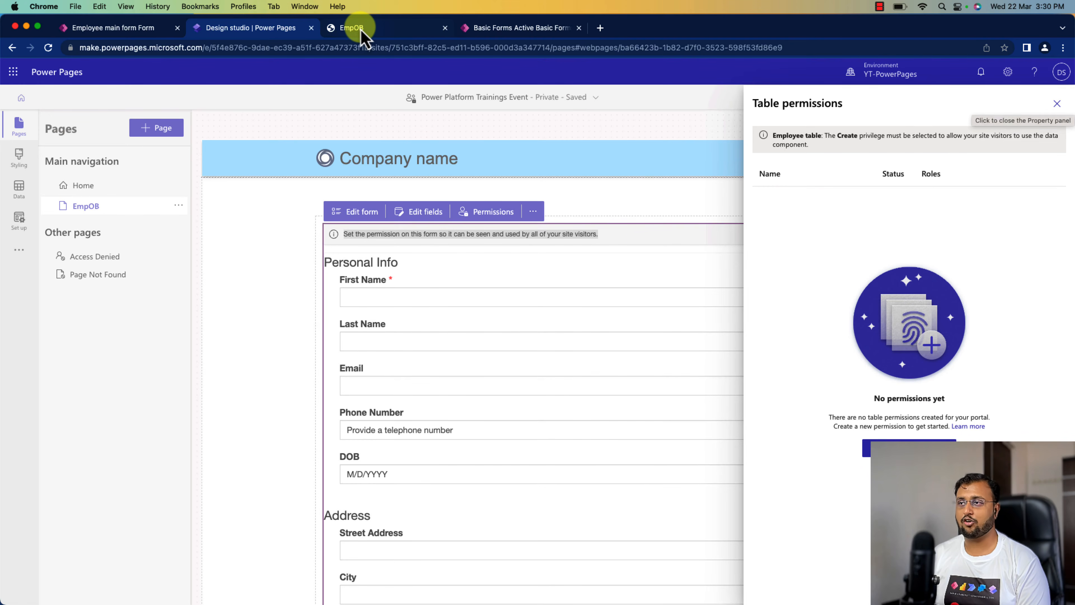
- In Portal Management, start a new table permission named Employee Form Permission with Employee (ppt_employee) as its table
{"action": "left_click", "coordinate": [136, 28]}
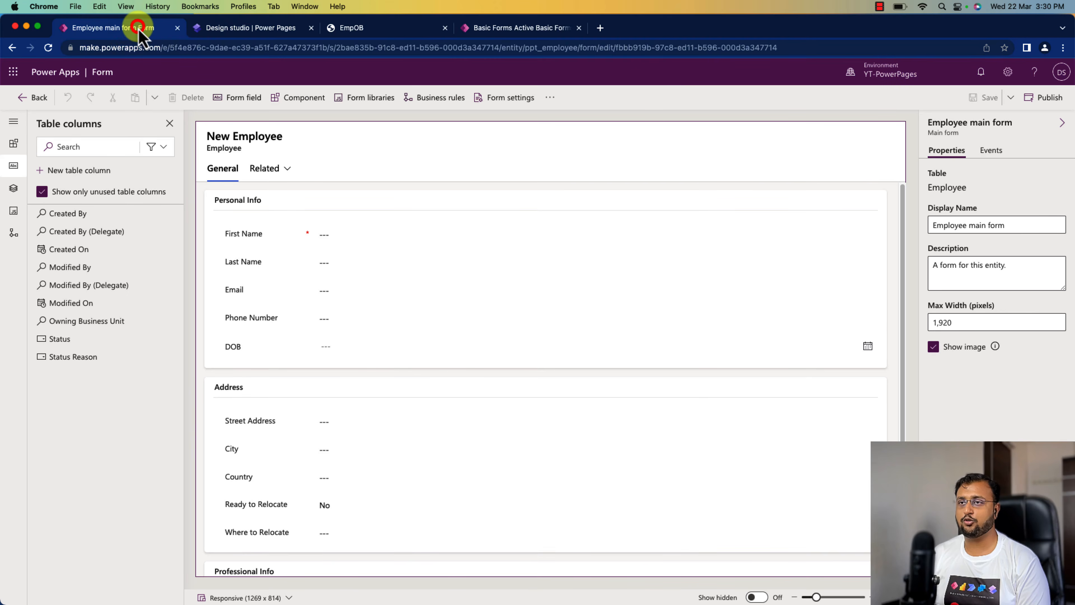
{"action": "left_click", "coordinate": [348, 28]}
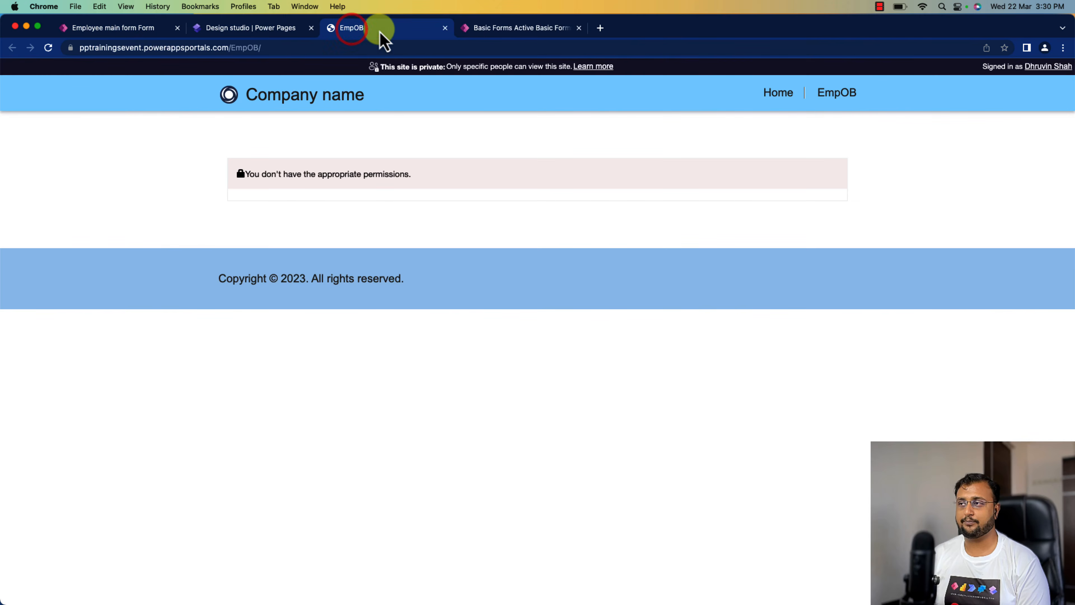
{"action": "left_click", "coordinate": [514, 28]}
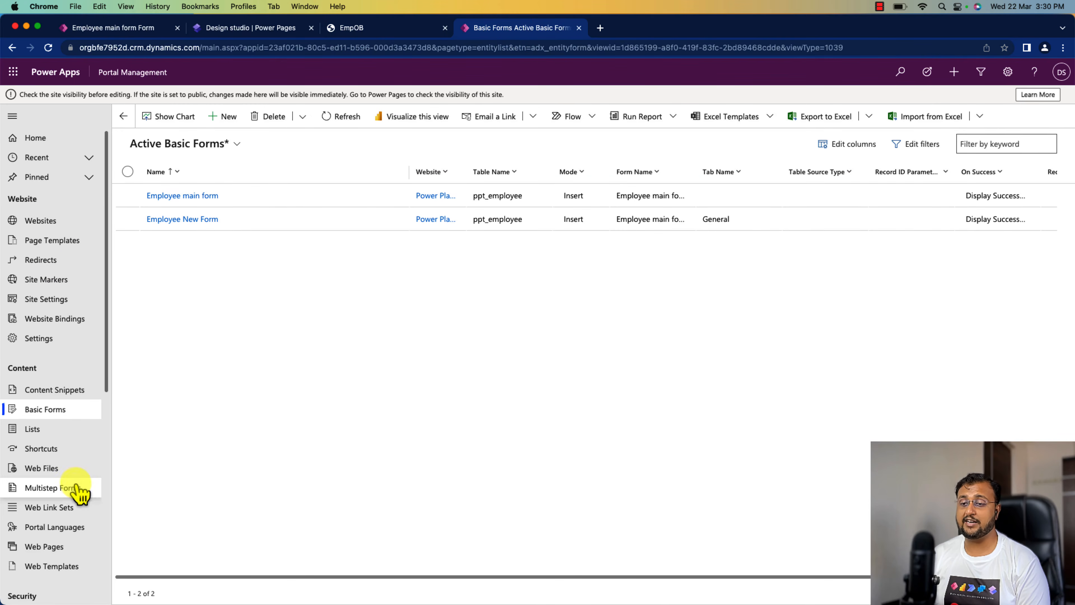
{"action": "scroll", "coordinate": [78, 486], "scroll_direction": "down", "scroll_amount": 5}
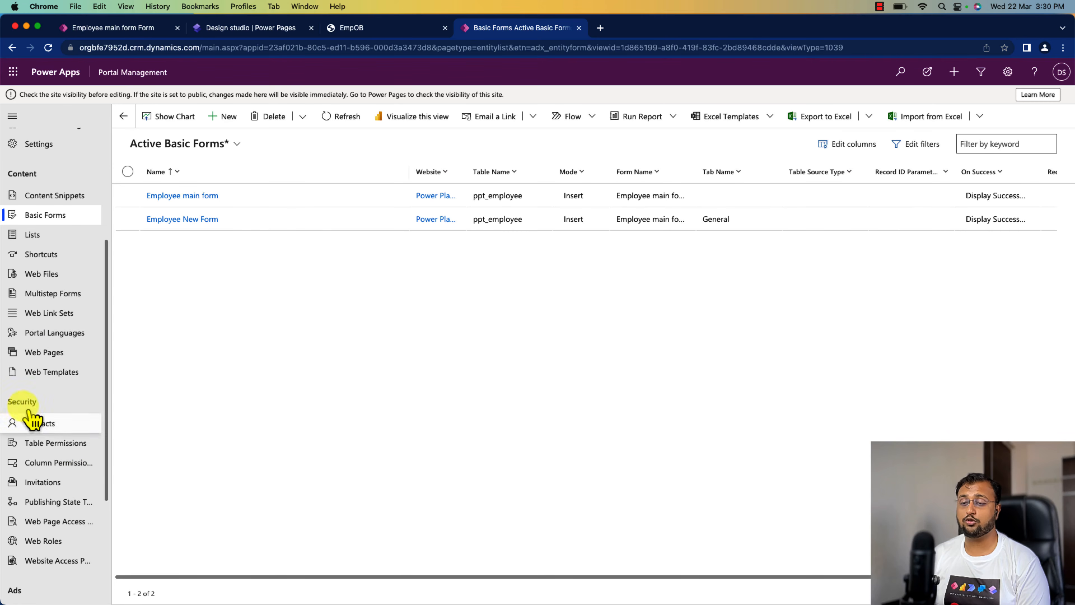
{"action": "left_click", "coordinate": [62, 455]}
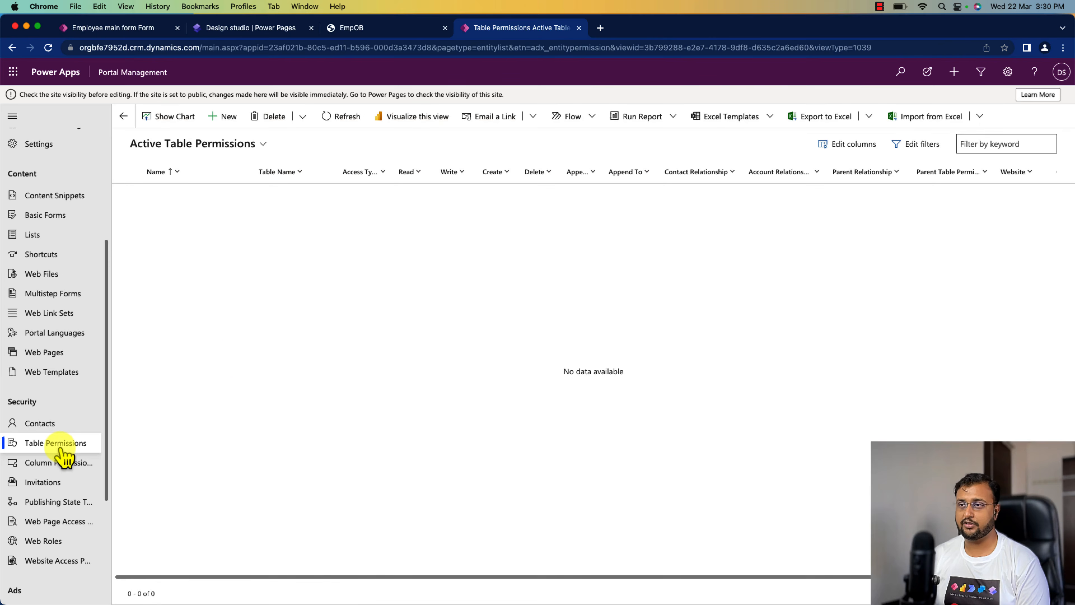
{"action": "left_click", "coordinate": [222, 117]}
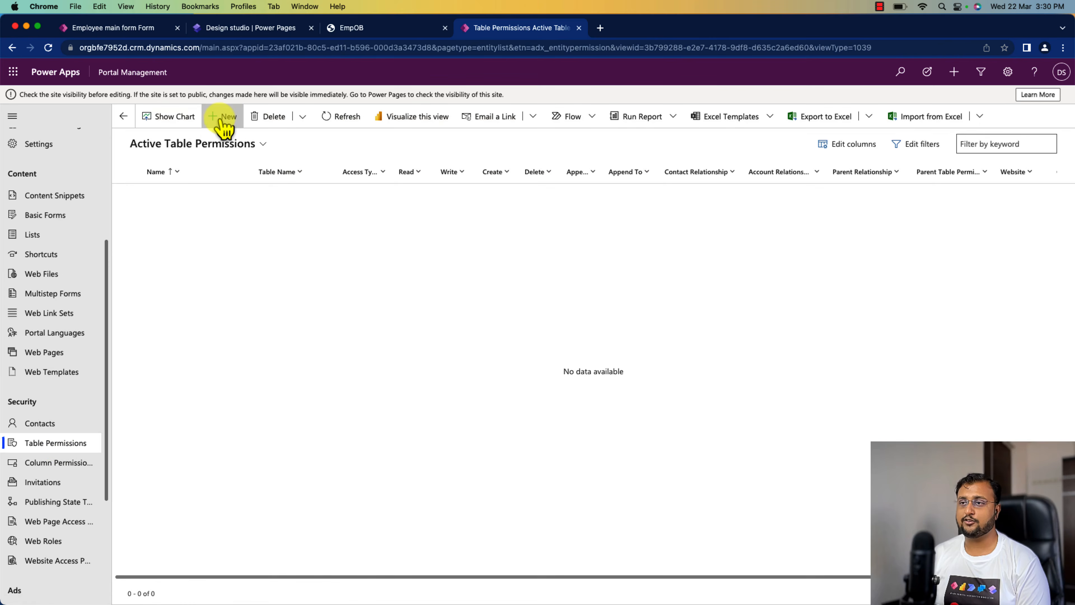
{"action": "left_click", "coordinate": [278, 207]}
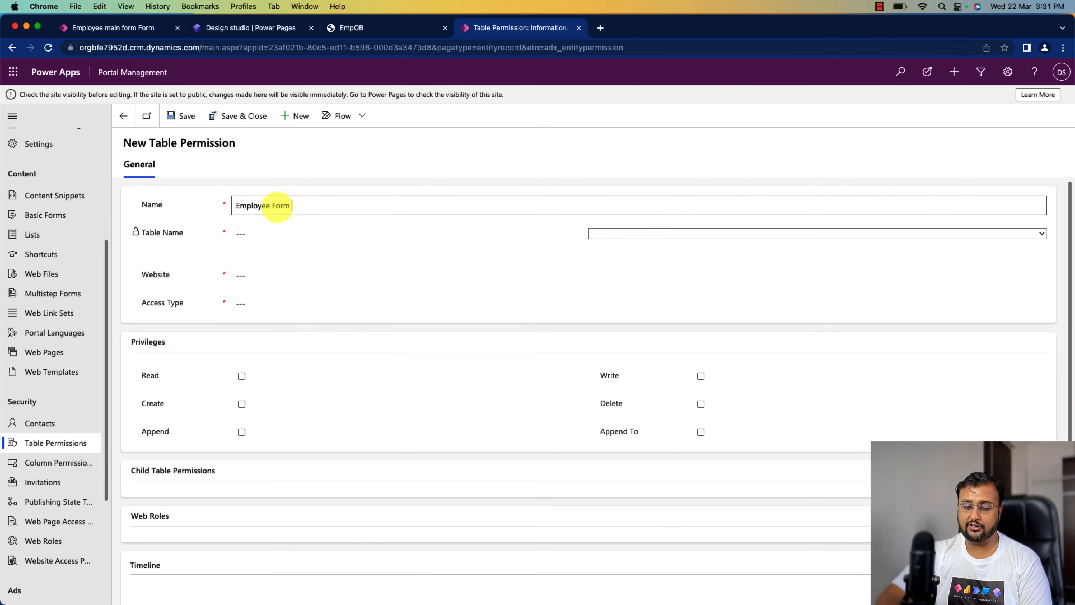
{"action": "type", "text": "Employee Form Permission"}
{"action": "left_click", "coordinate": [659, 234]}
{"action": "left_click", "coordinate": [659, 350]}
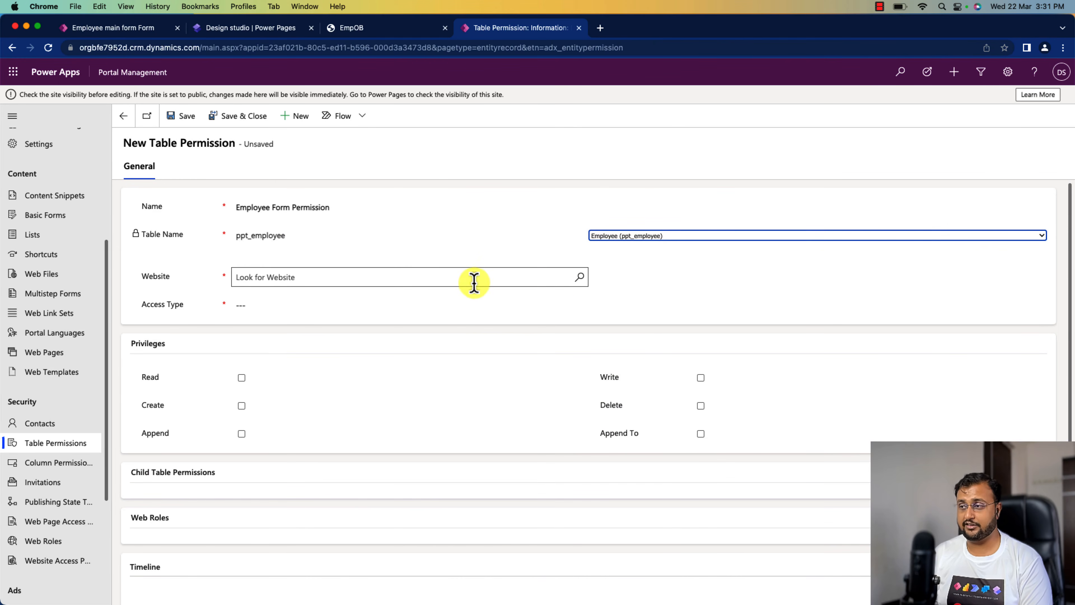
- Assign the table permission to the Power Platform Trainings Event - pptrainingsevent website with Global access type
{"action": "left_click", "coordinate": [581, 277]}
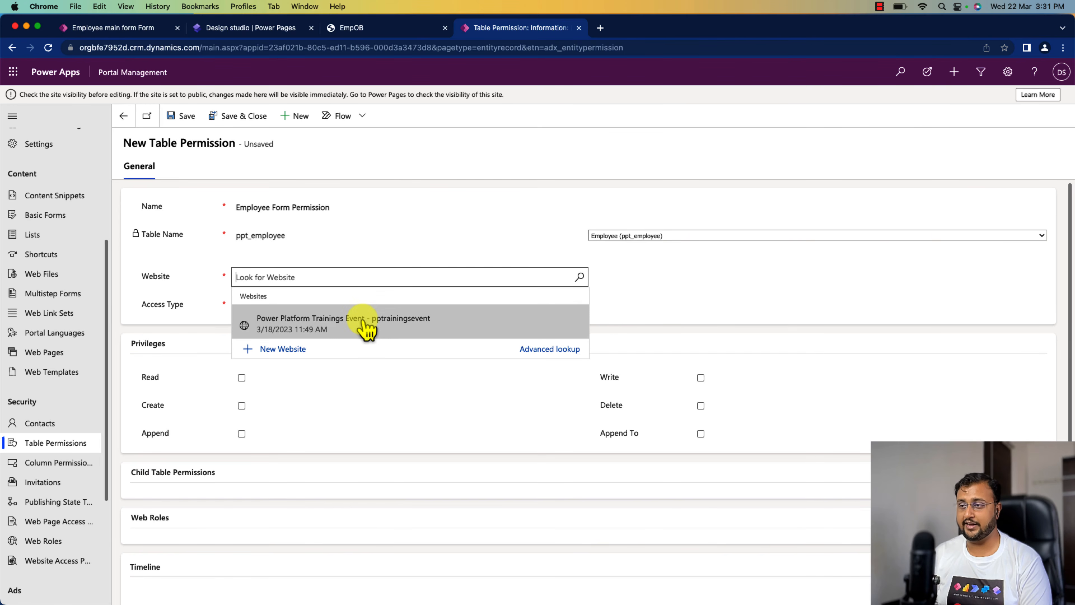
{"action": "left_click", "coordinate": [360, 320]}
{"action": "left_click", "coordinate": [399, 310]}
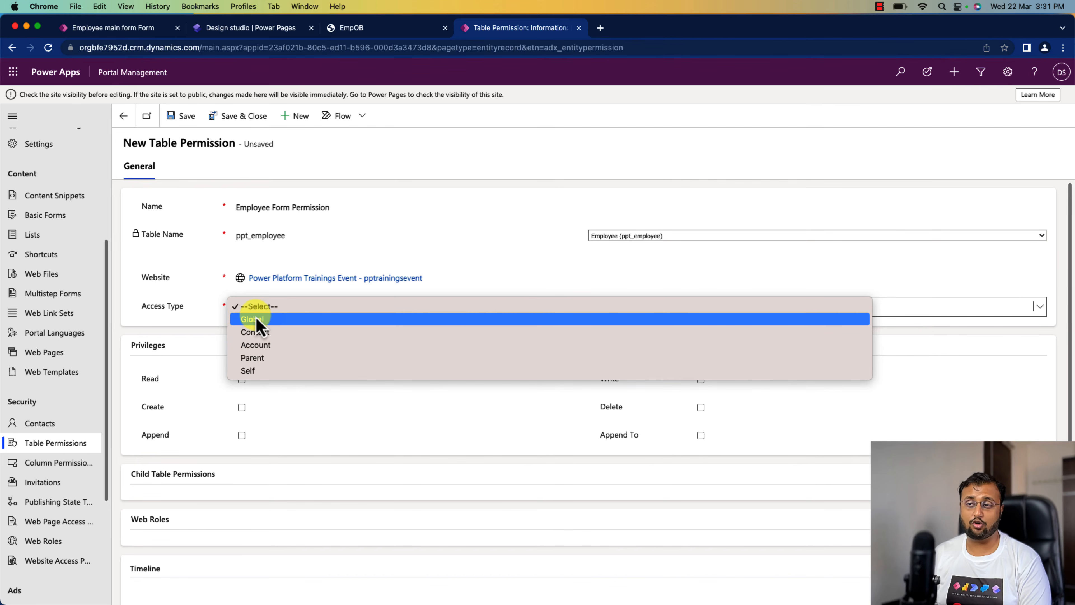
{"action": "left_click", "coordinate": [298, 322]}
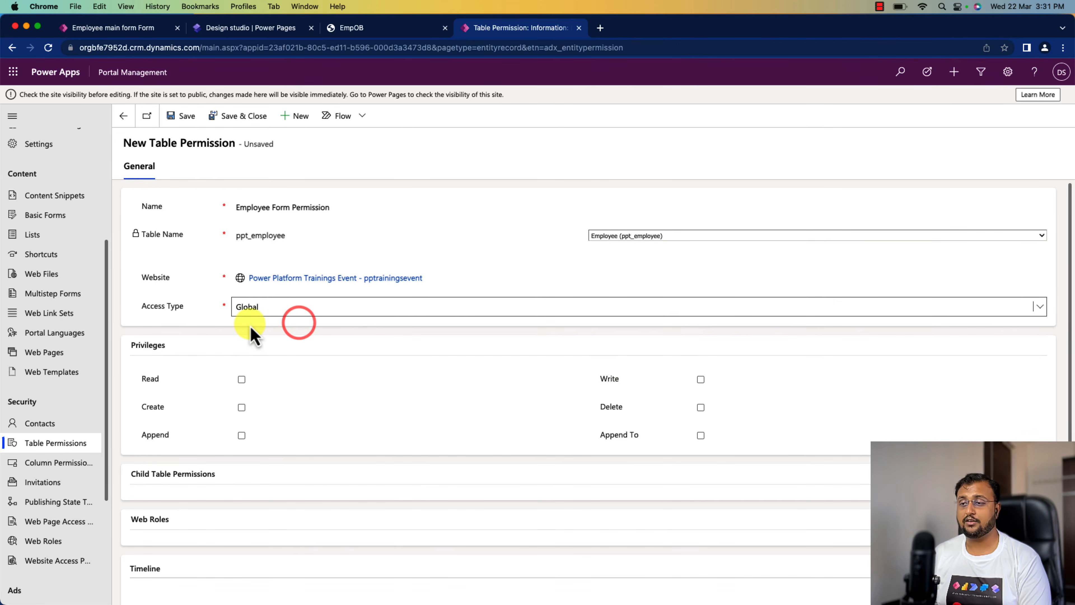
- Grant the Read, Create and Delete privileges on the Employee Form Permission and save the record
{"action": "left_click", "coordinate": [241, 380]}
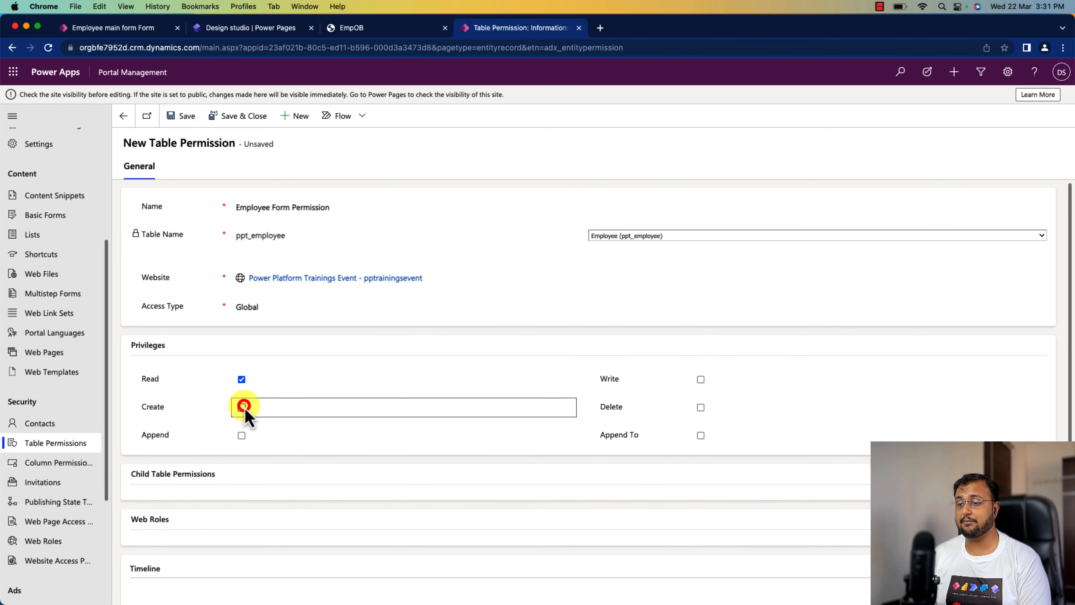
{"action": "left_click", "coordinate": [242, 407]}
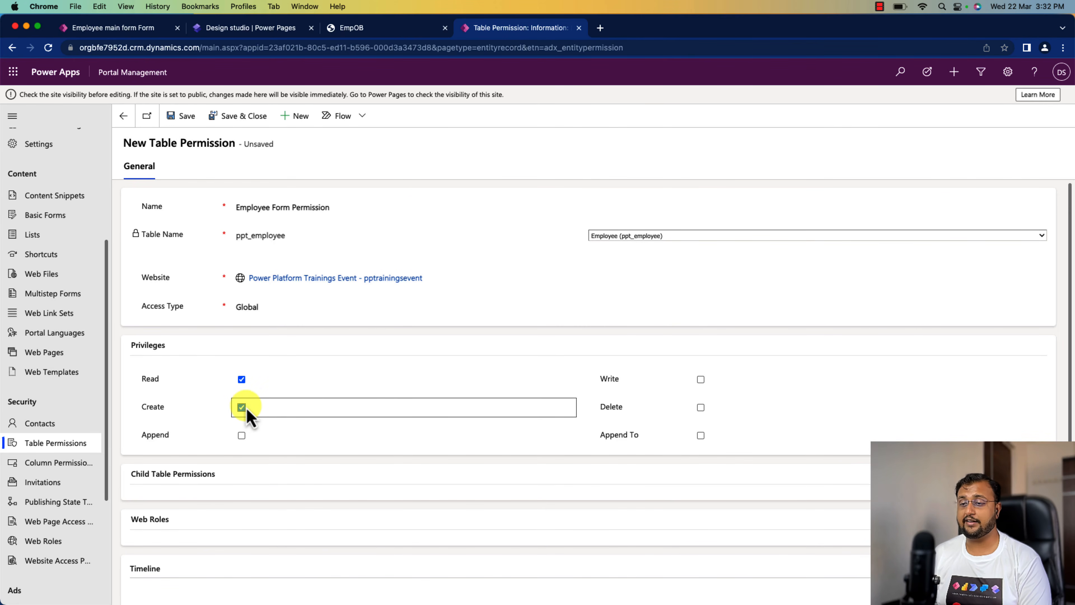
{"action": "left_click", "coordinate": [242, 436]}
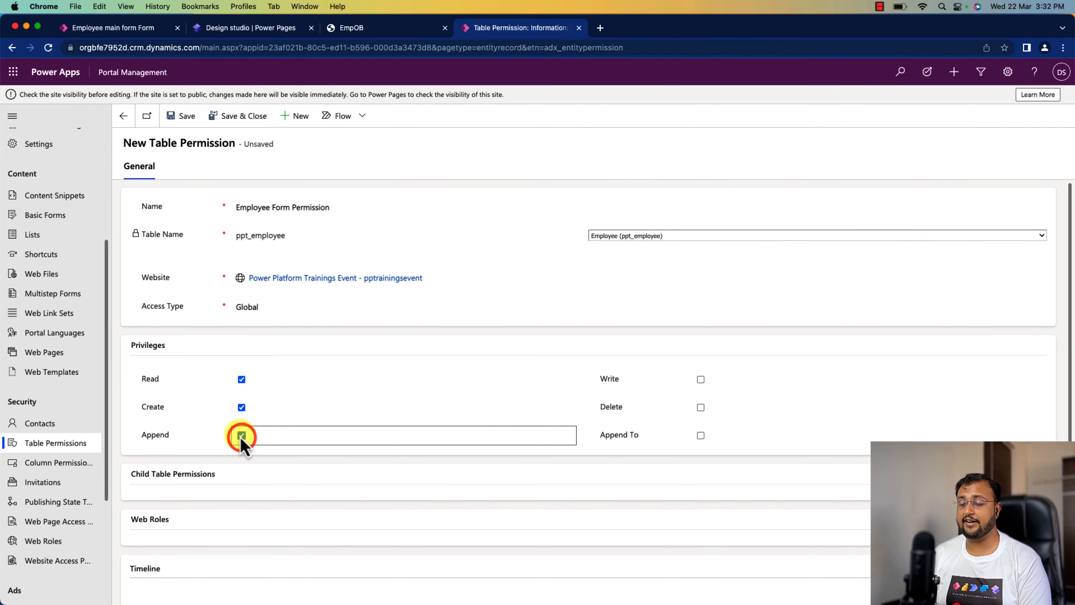
{"action": "left_click", "coordinate": [700, 406]}
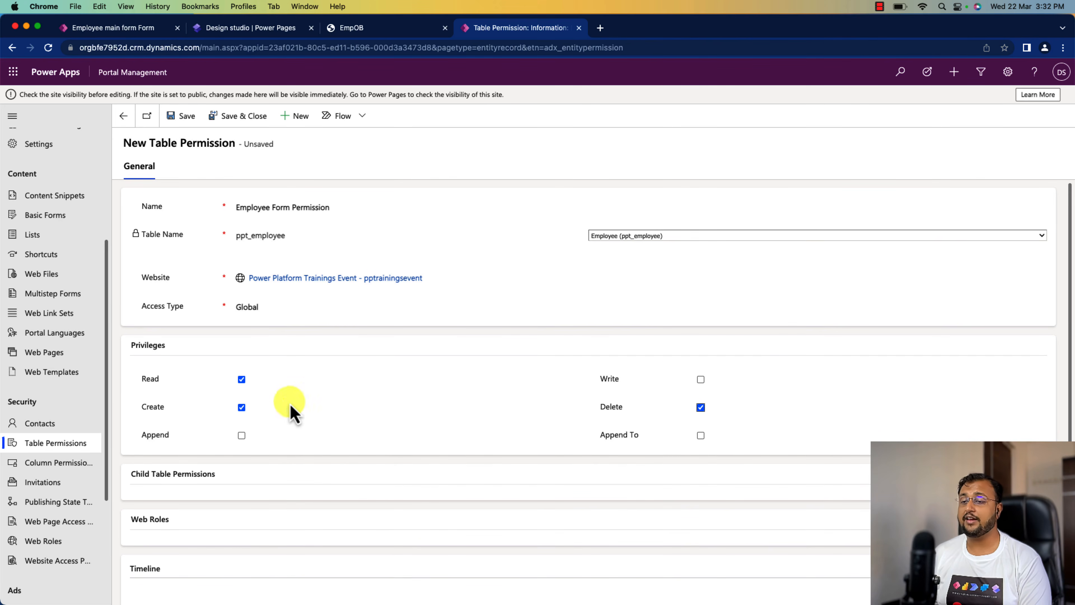
{"action": "scroll", "coordinate": [262, 424], "scroll_direction": "down", "scroll_amount": 3}
{"action": "left_click", "coordinate": [185, 120]}
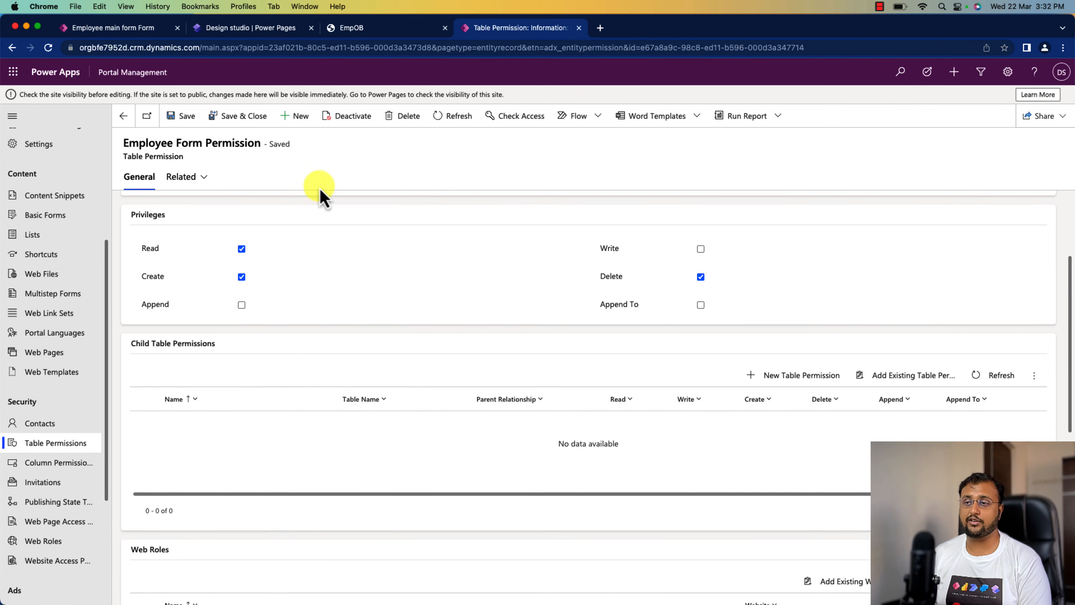
- Add the existing Authenticated Users, Anonymous Users and Administrators web roles to the Employee Form Permission
{"action": "scroll", "coordinate": [329, 403], "scroll_direction": "down", "scroll_amount": 8}
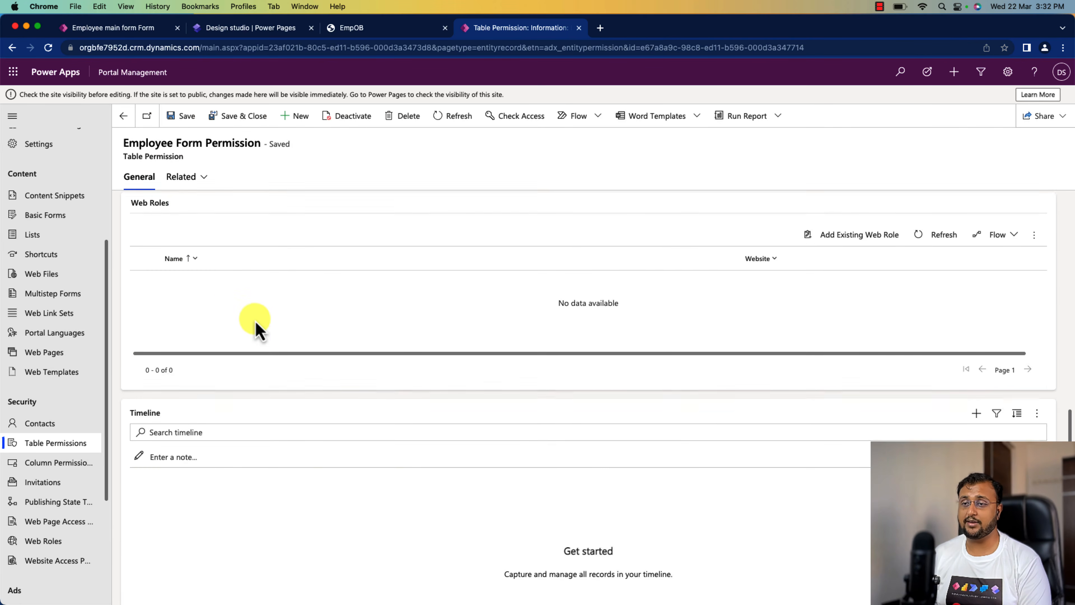
{"action": "left_click", "coordinate": [858, 245]}
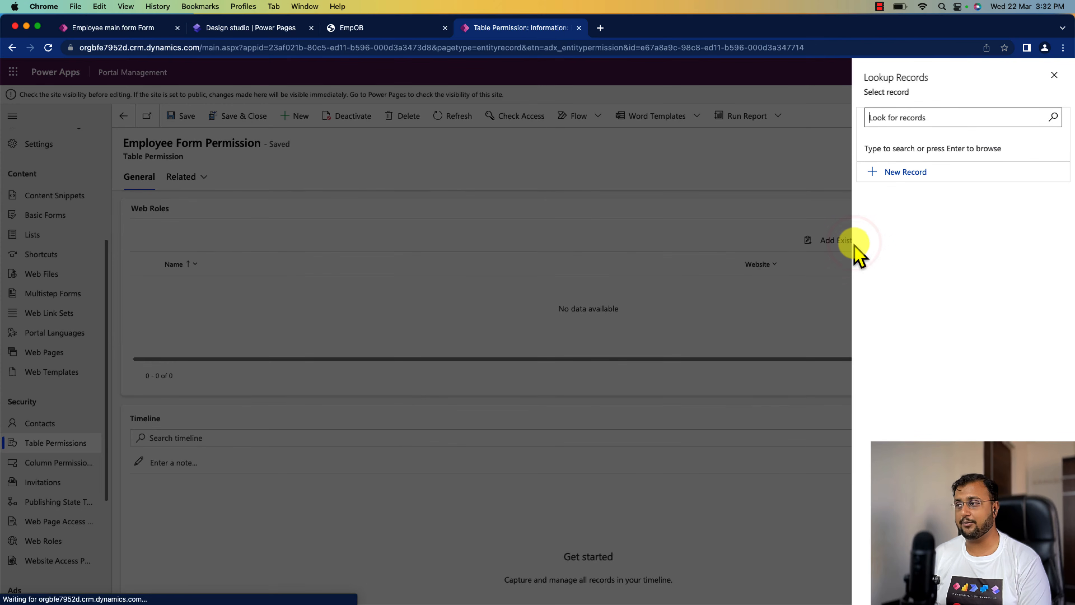
{"action": "left_click", "coordinate": [1054, 118]}
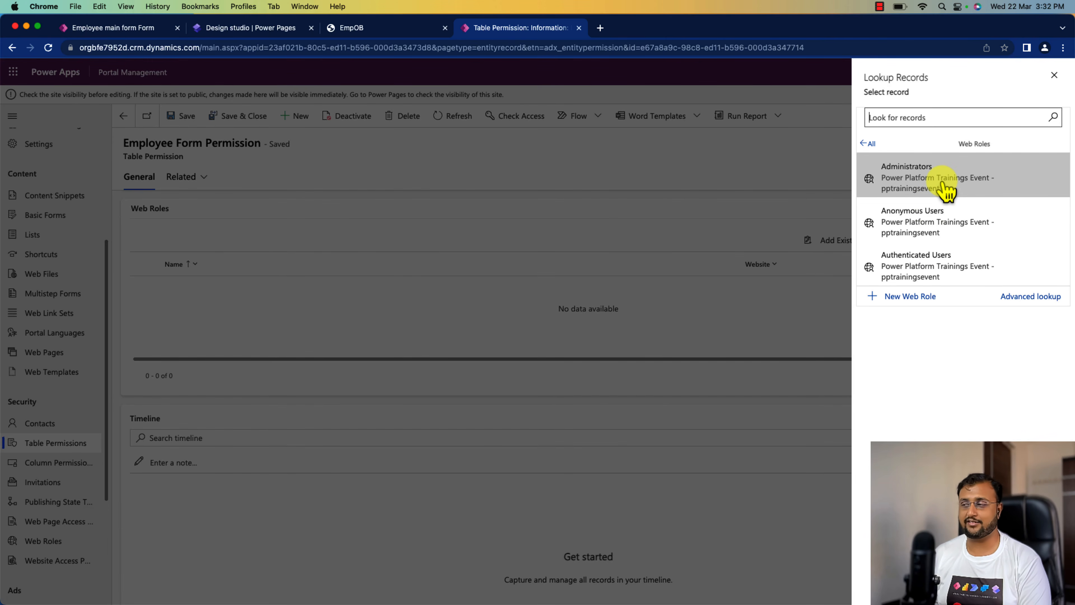
{"action": "left_click", "coordinate": [940, 260]}
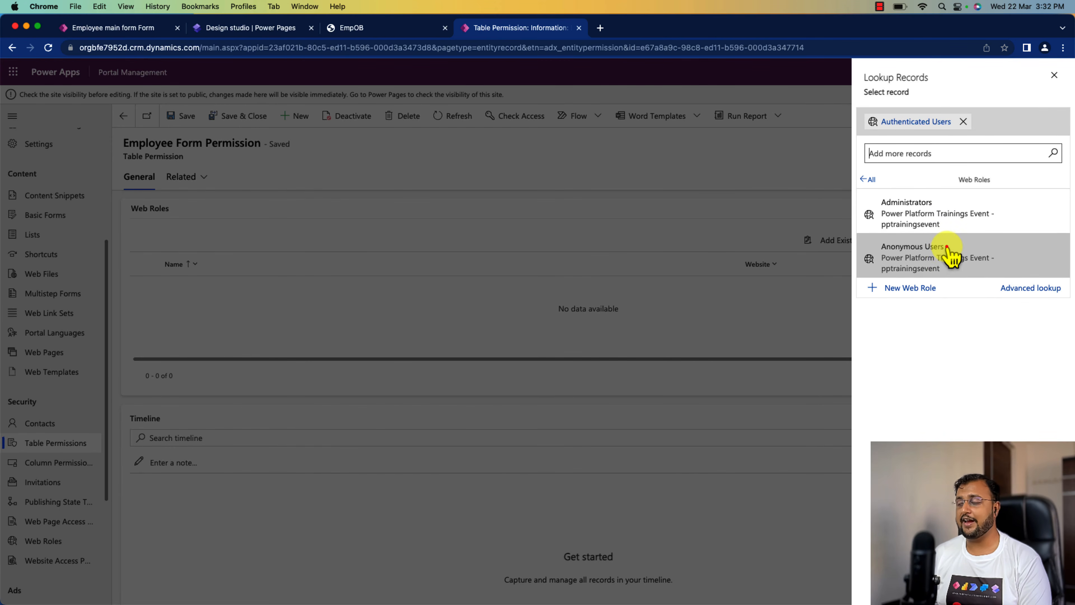
{"action": "left_click", "coordinate": [946, 247]}
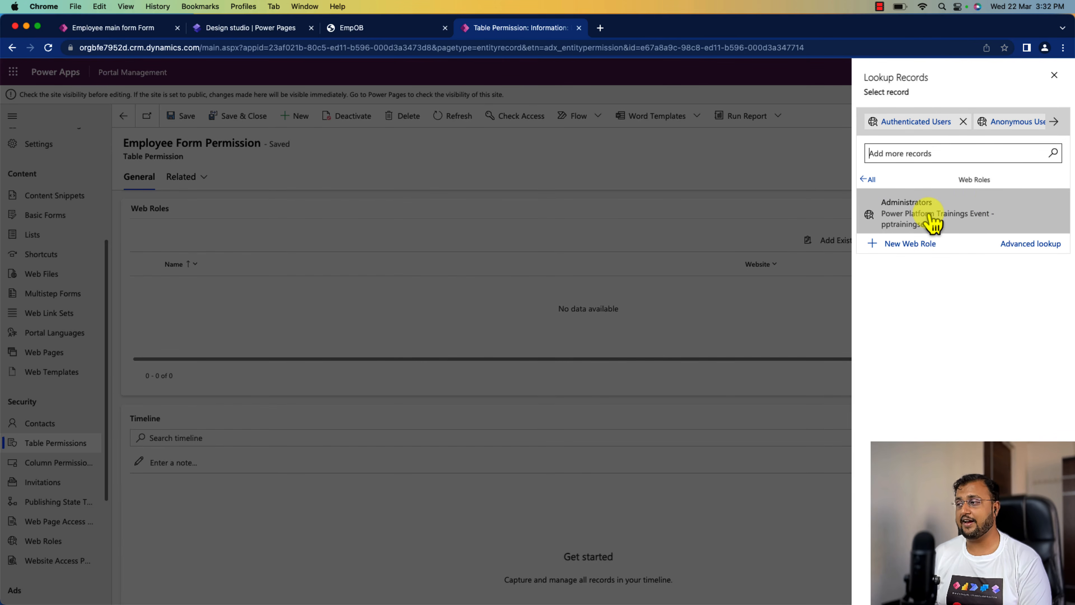
{"action": "left_click", "coordinate": [933, 222]}
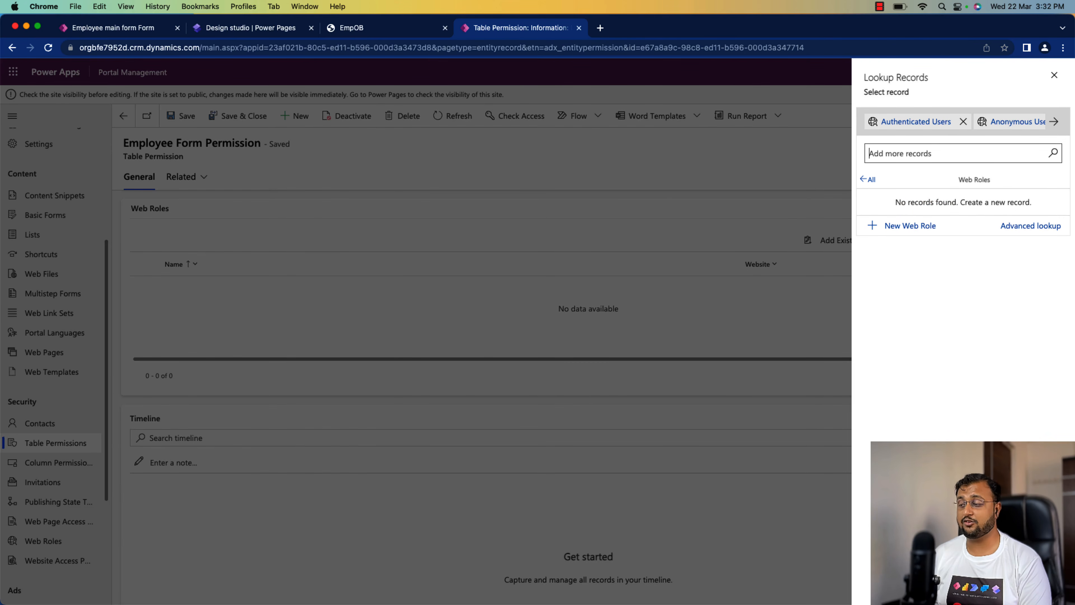
{"action": "left_click", "coordinate": [984, 588]}
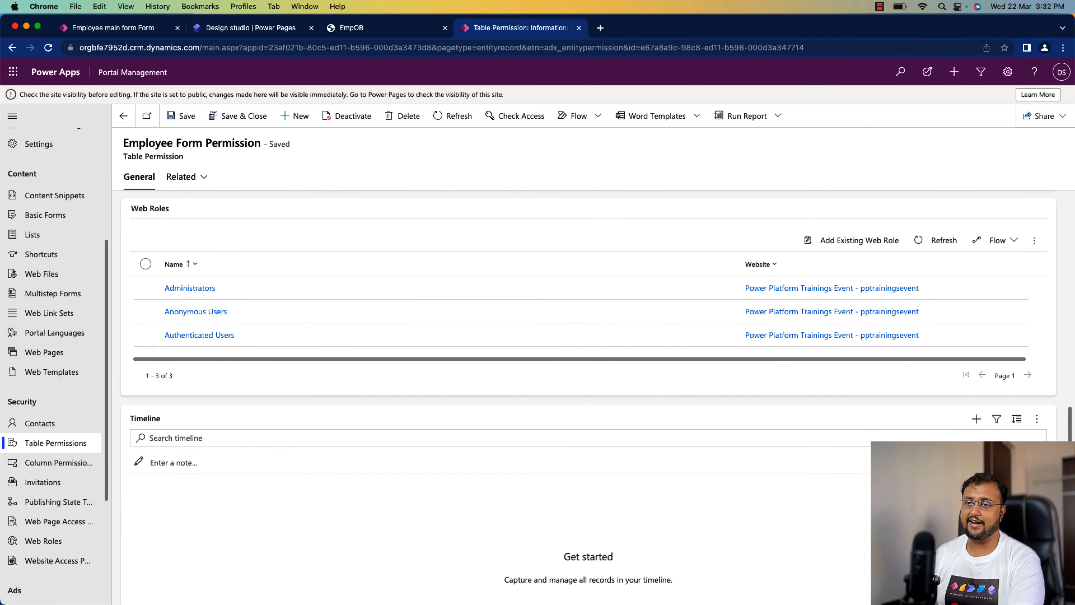
- Review the saved permission's privileges and its available access type options
{"action": "scroll", "coordinate": [609, 424], "scroll_direction": "up", "scroll_amount": 10}
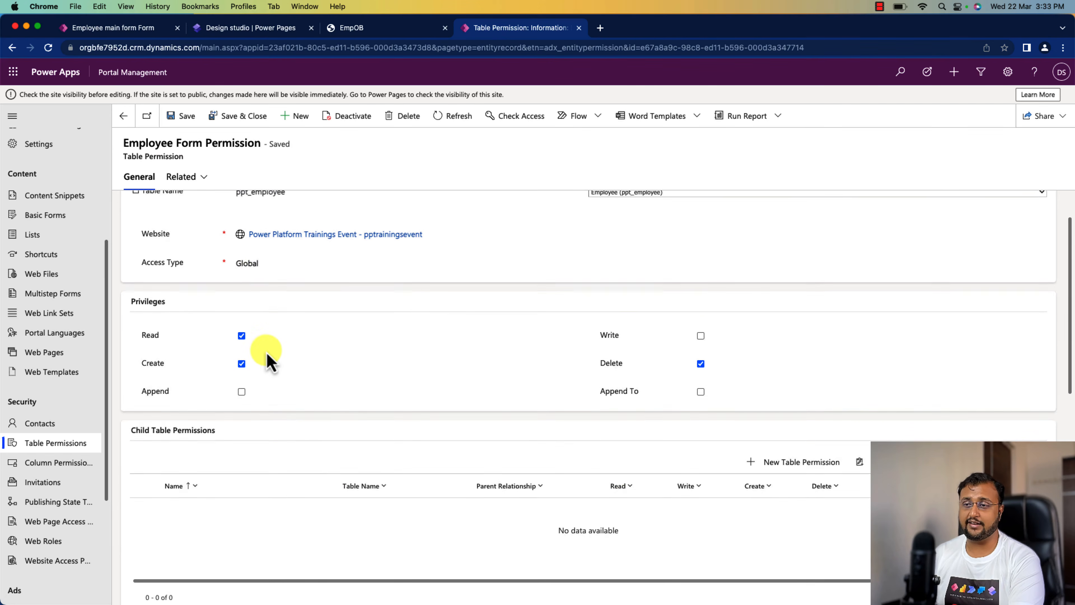
{"action": "left_click", "coordinate": [263, 273]}
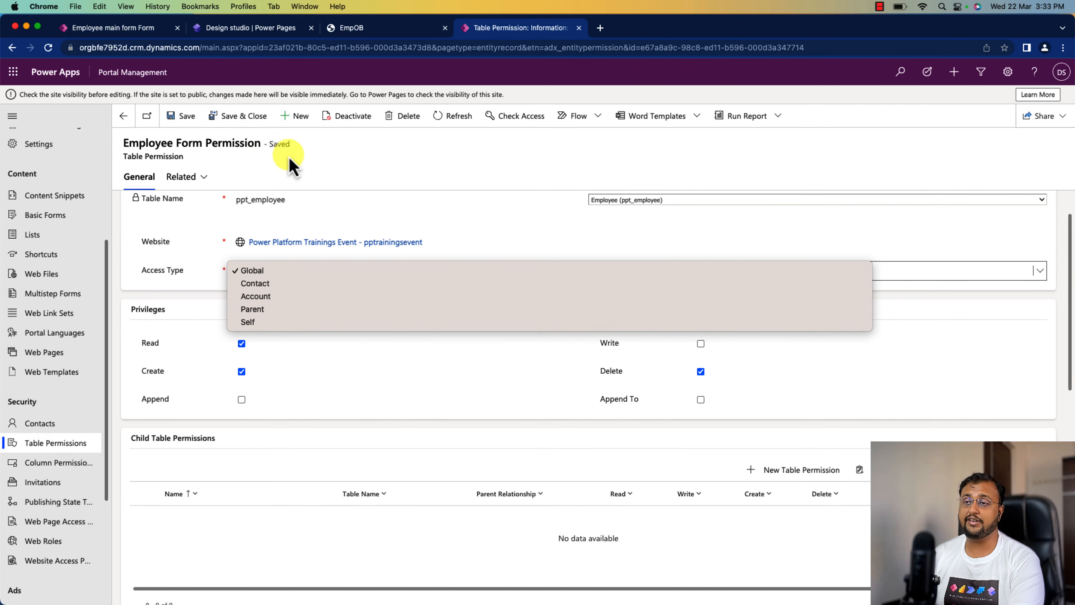
{"action": "left_click", "coordinate": [347, 150]}
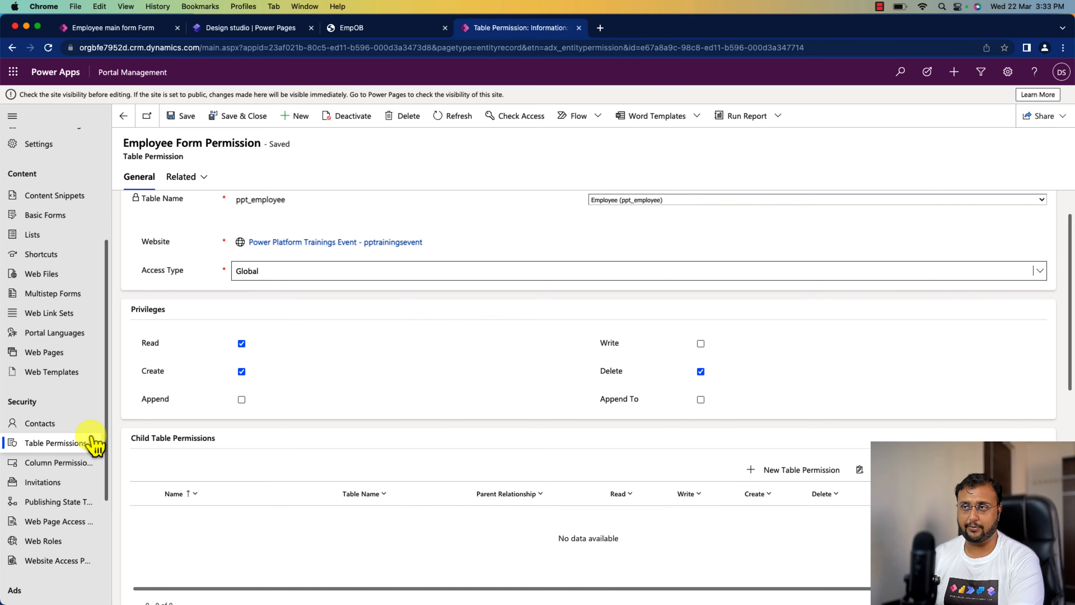
- Back in the Power Pages design studio, sync the site configuration and preview the EmpOB page on desktop
{"action": "left_click", "coordinate": [237, 26]}
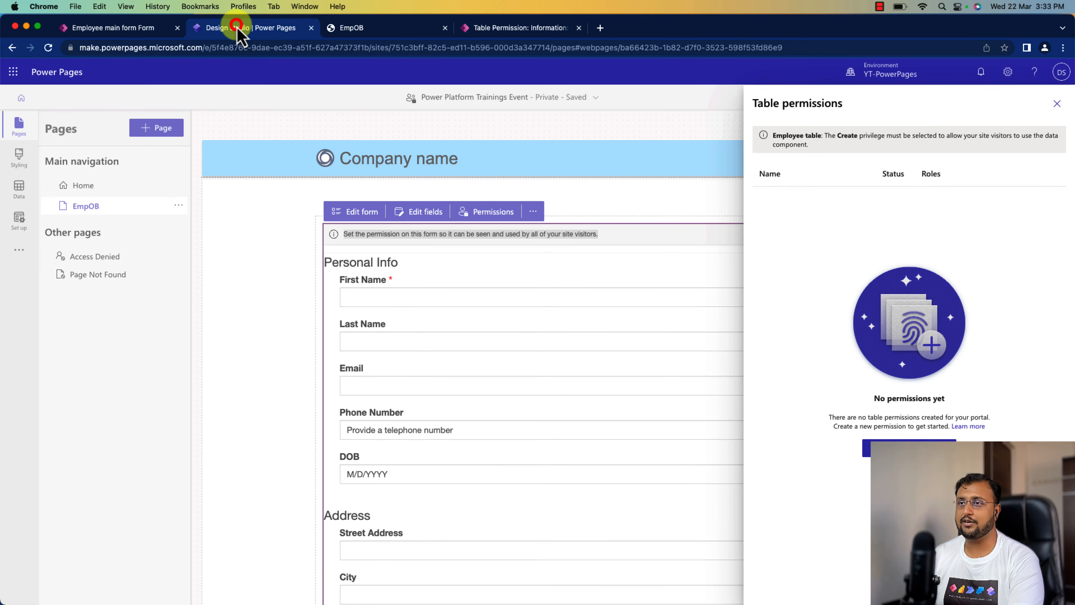
{"action": "left_click", "coordinate": [1057, 104]}
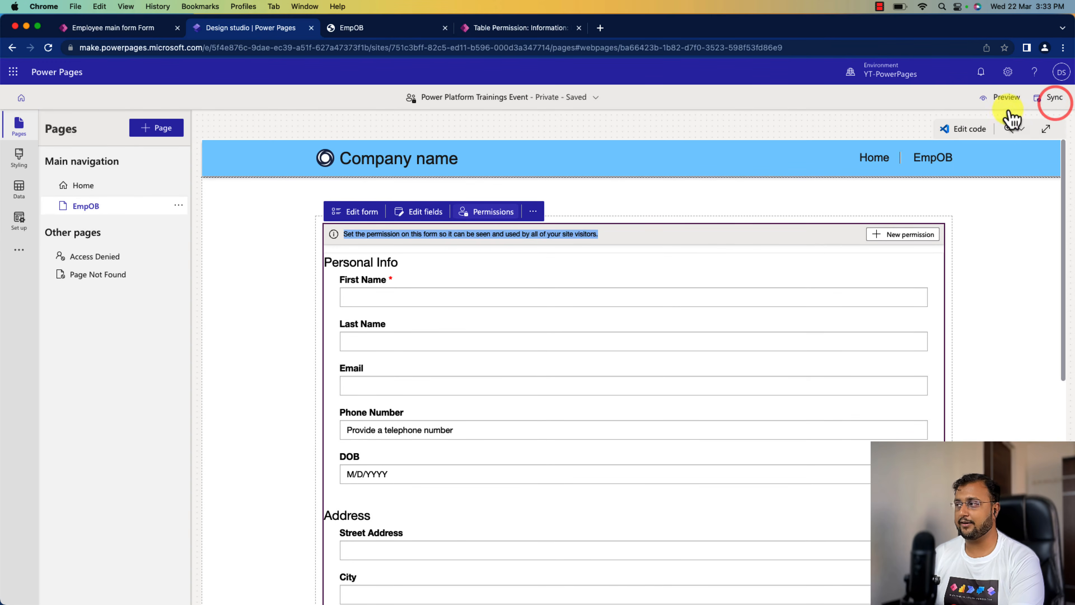
{"action": "left_click", "coordinate": [1050, 100]}
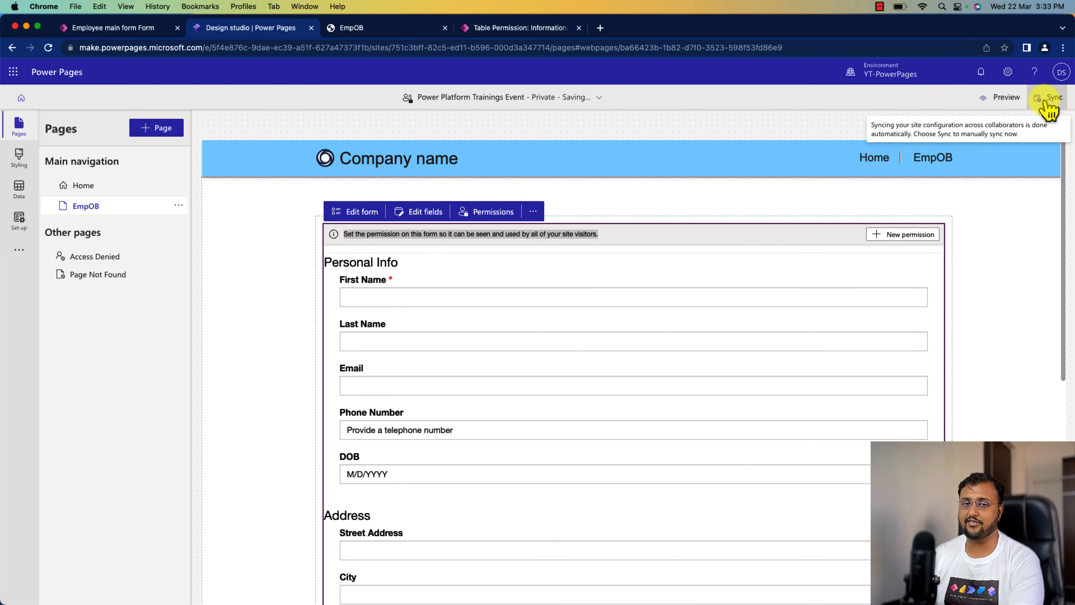
{"action": "left_click", "coordinate": [1004, 97]}
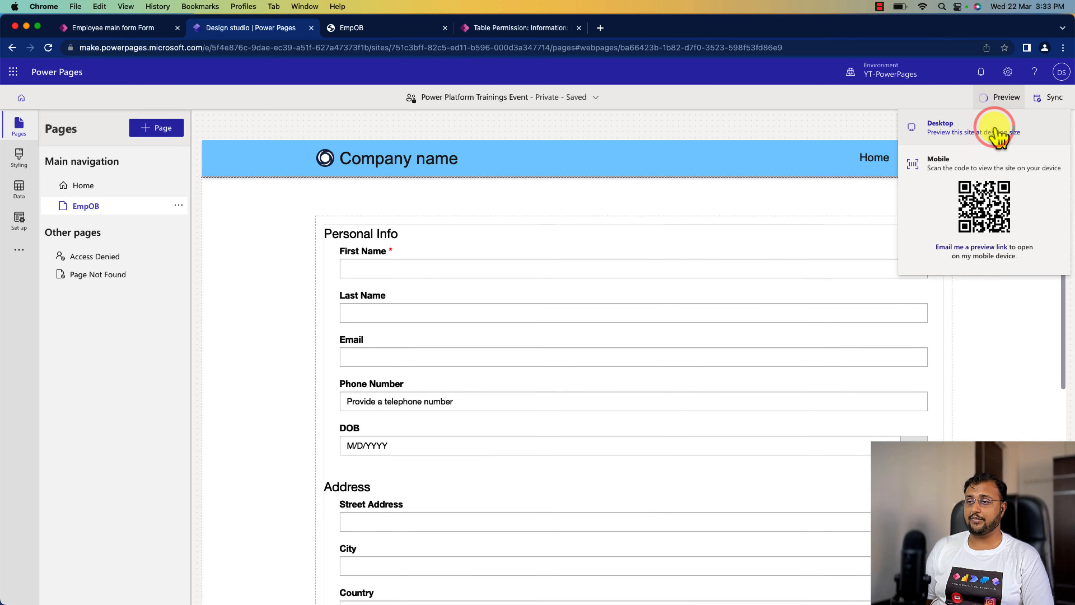
{"action": "left_click", "coordinate": [998, 136]}
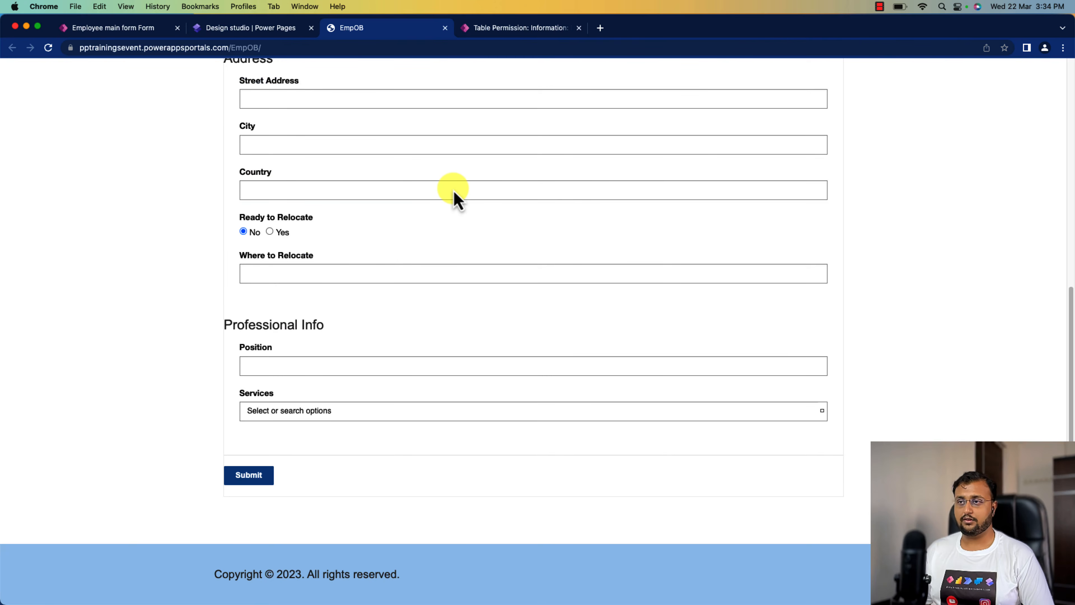
{"action": "scroll", "coordinate": [453, 195], "scroll_direction": "up", "scroll_amount": 10}
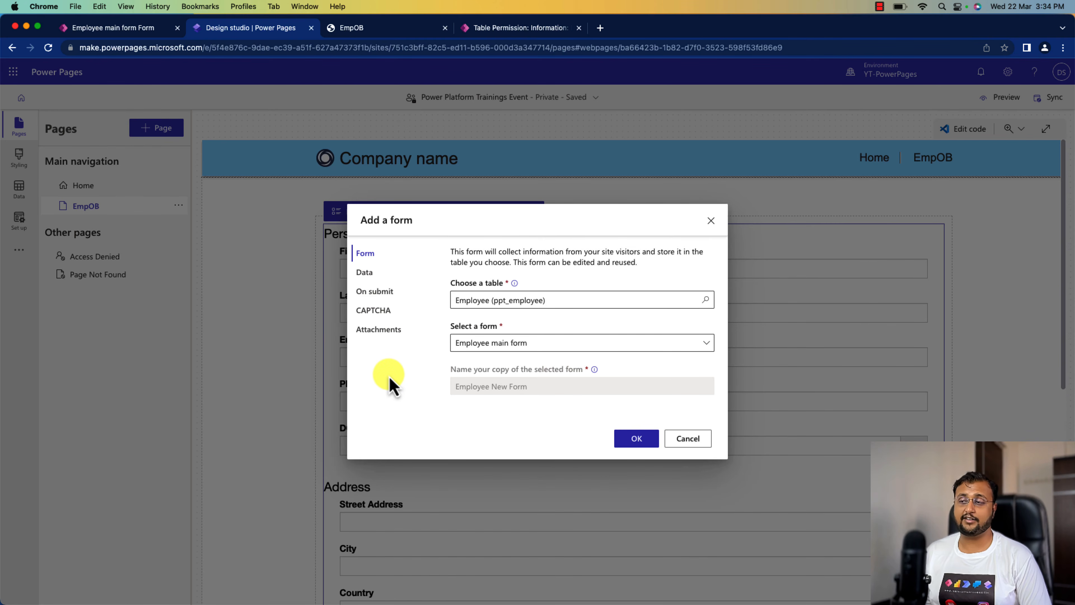
- Open the EmpOB form's CAPTCHA settings in the design studio and compare them with the end of the previewed form
{"action": "left_click", "coordinate": [385, 311]}
{"action": "left_click", "coordinate": [497, 29]}
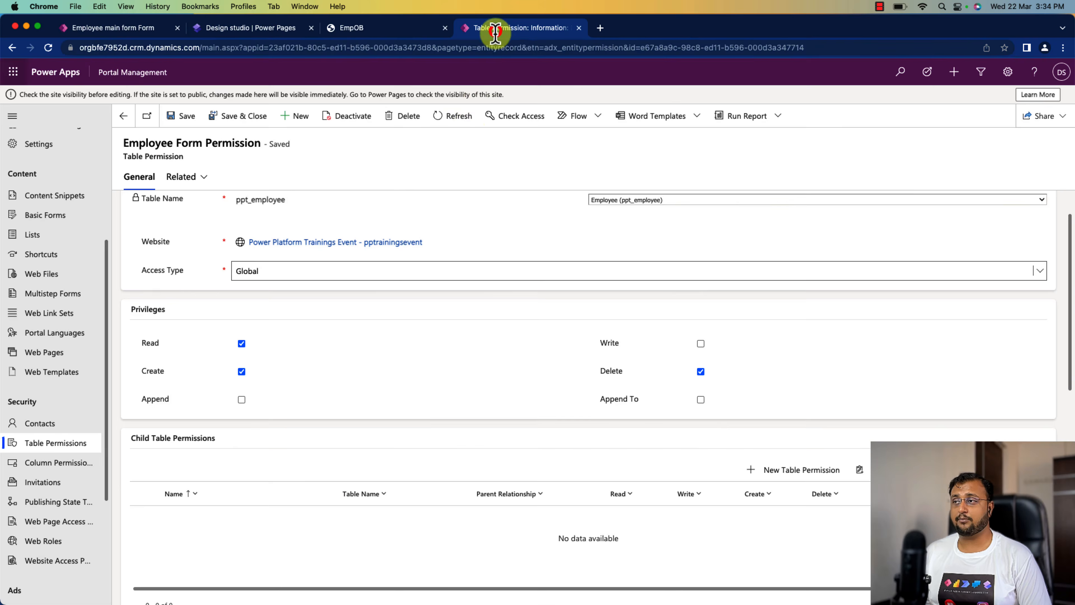
{"action": "left_click", "coordinate": [377, 26]}
{"action": "scroll", "coordinate": [365, 336], "scroll_direction": "down", "scroll_amount": 10}
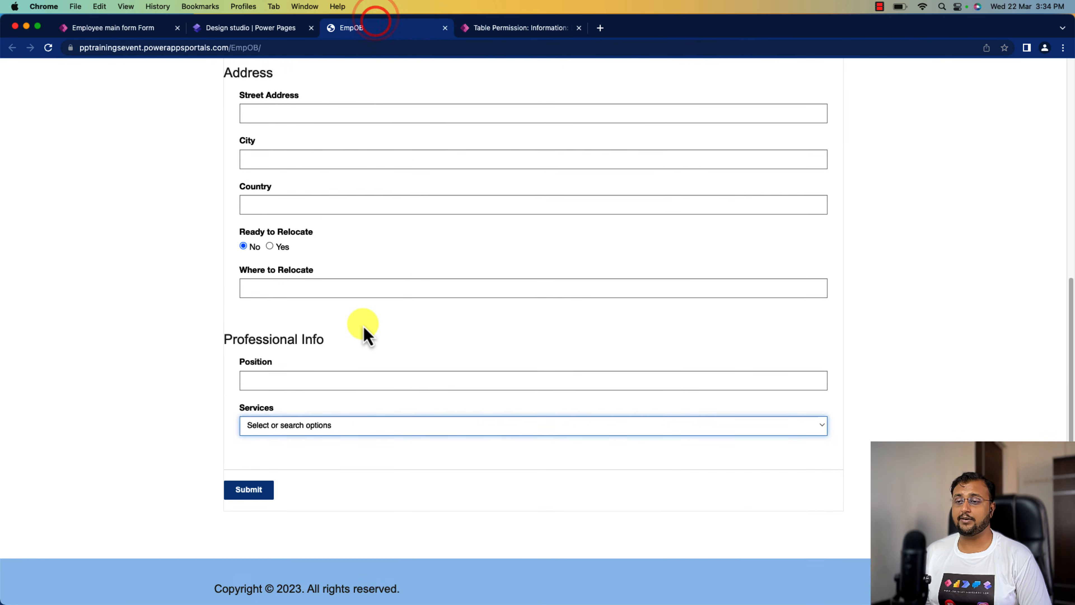
{"action": "left_click", "coordinate": [254, 29]}
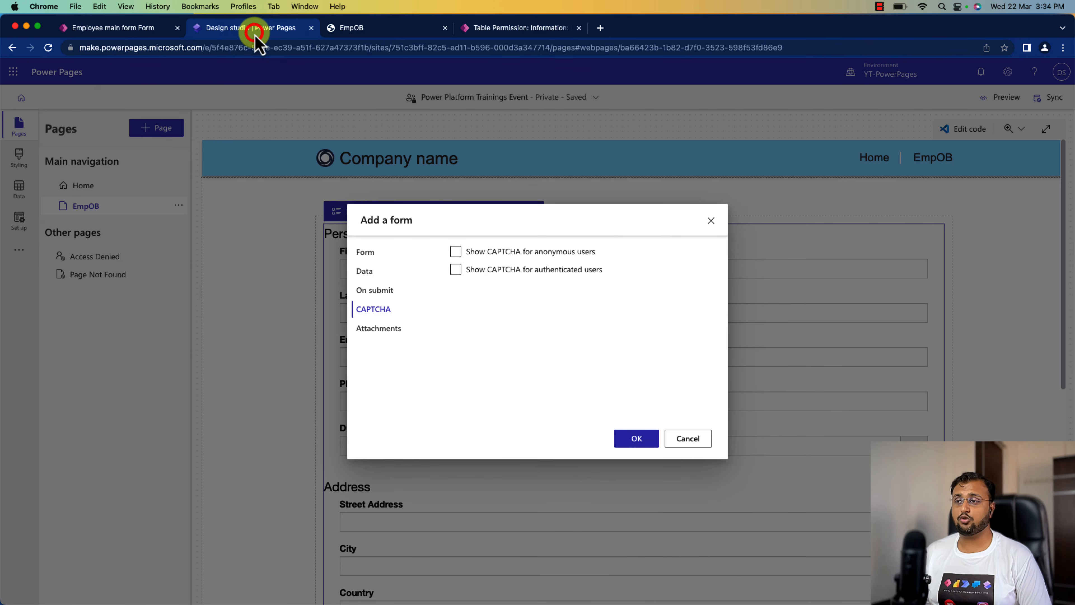
- Try showing CAPTCHA for anonymous and authenticated users, and clear both options again
{"action": "left_click", "coordinate": [455, 251]}
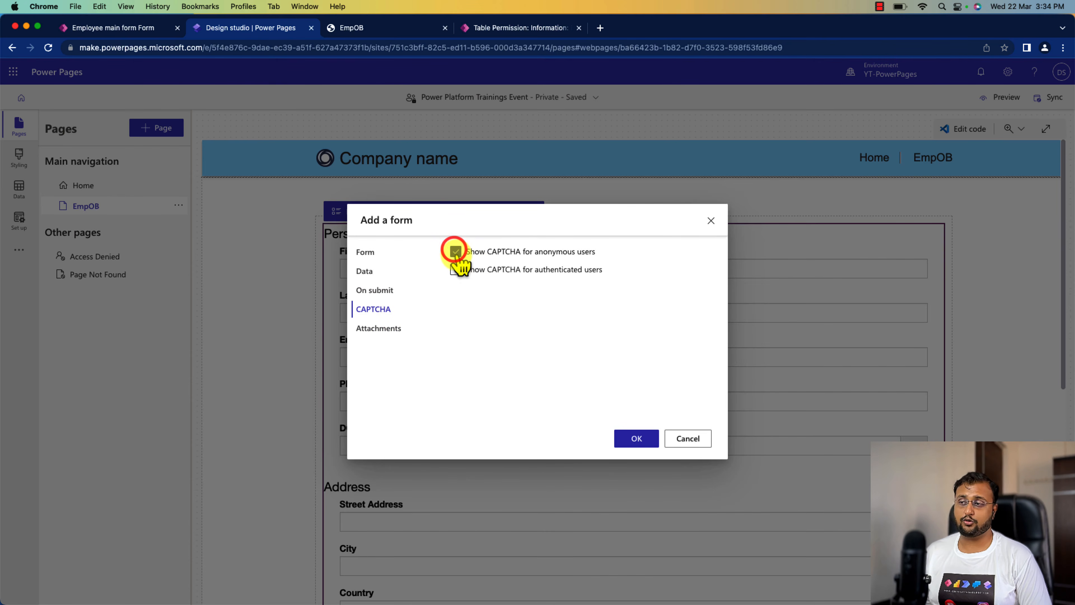
{"action": "left_click", "coordinate": [456, 268]}
{"action": "left_click", "coordinate": [456, 268]}
{"action": "left_click", "coordinate": [455, 250]}
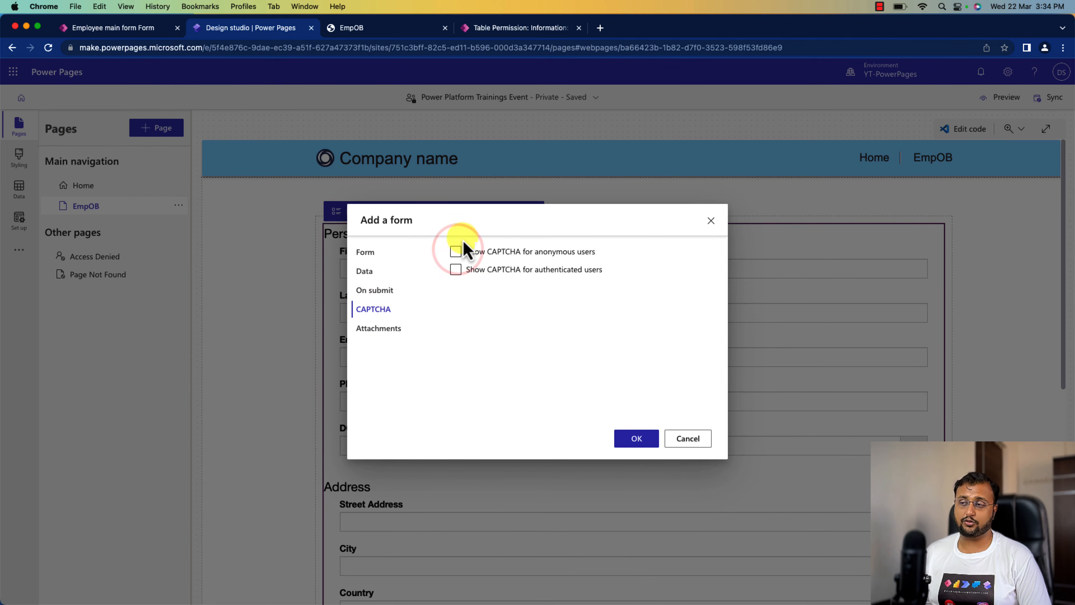
- Try enabling attachments on the form to see the attachment options, and disable them again
{"action": "left_click", "coordinate": [376, 329]}
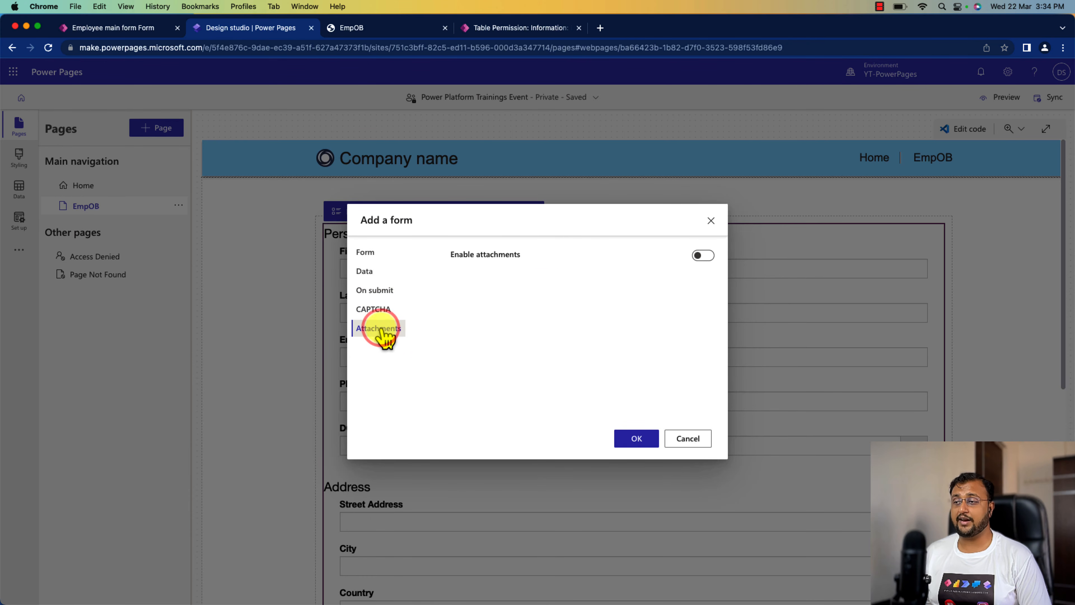
{"action": "left_click", "coordinate": [700, 256]}
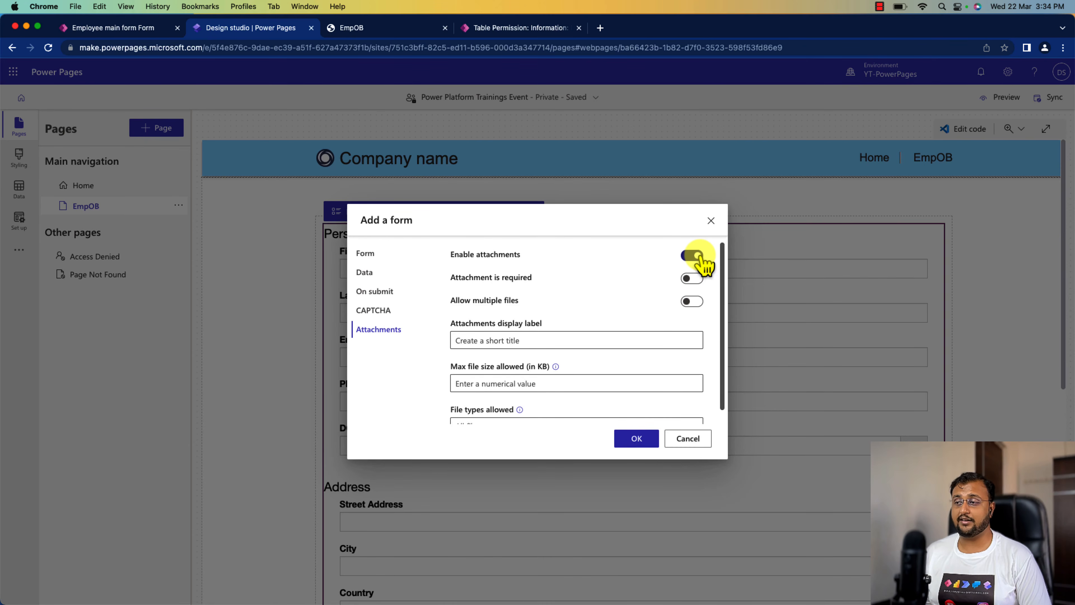
{"action": "left_click", "coordinate": [699, 256]}
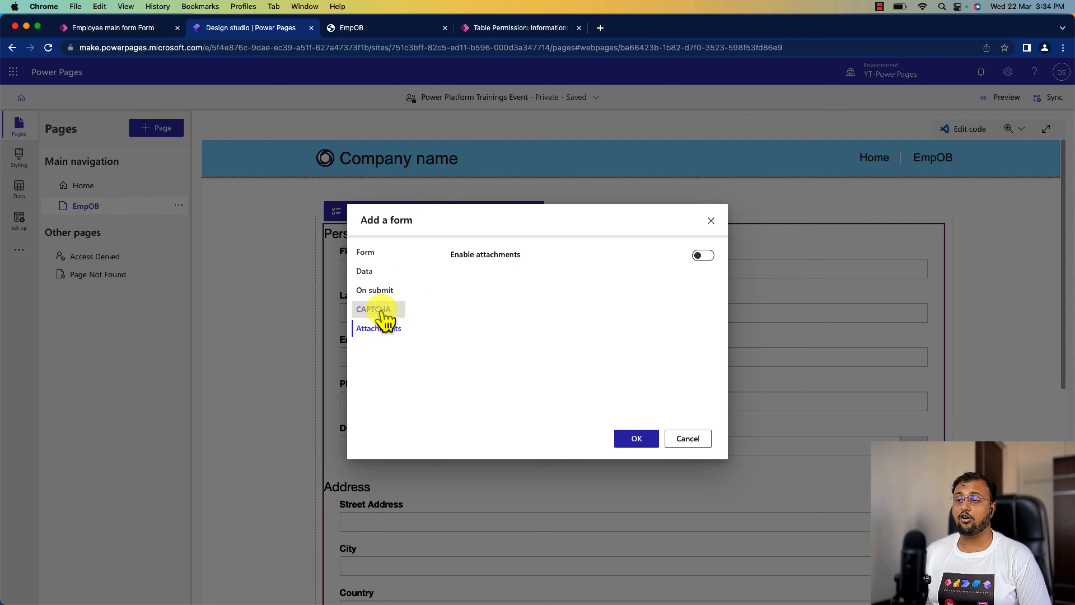
- Examine the form's on-submit settings, including the available submission actions and the display message
{"action": "left_click", "coordinate": [384, 290]}
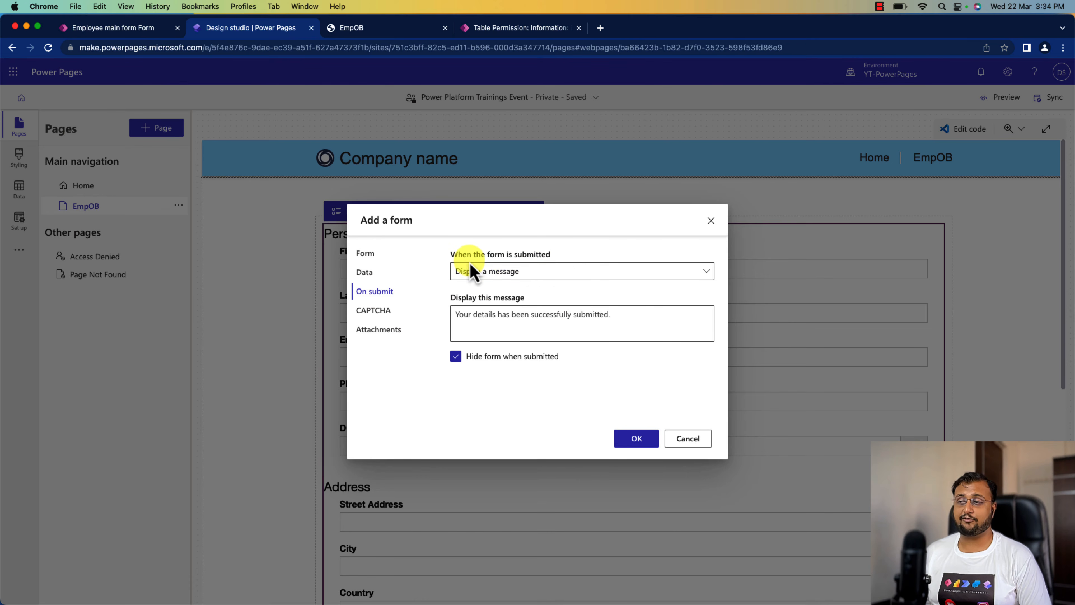
{"action": "left_click", "coordinate": [543, 274]}
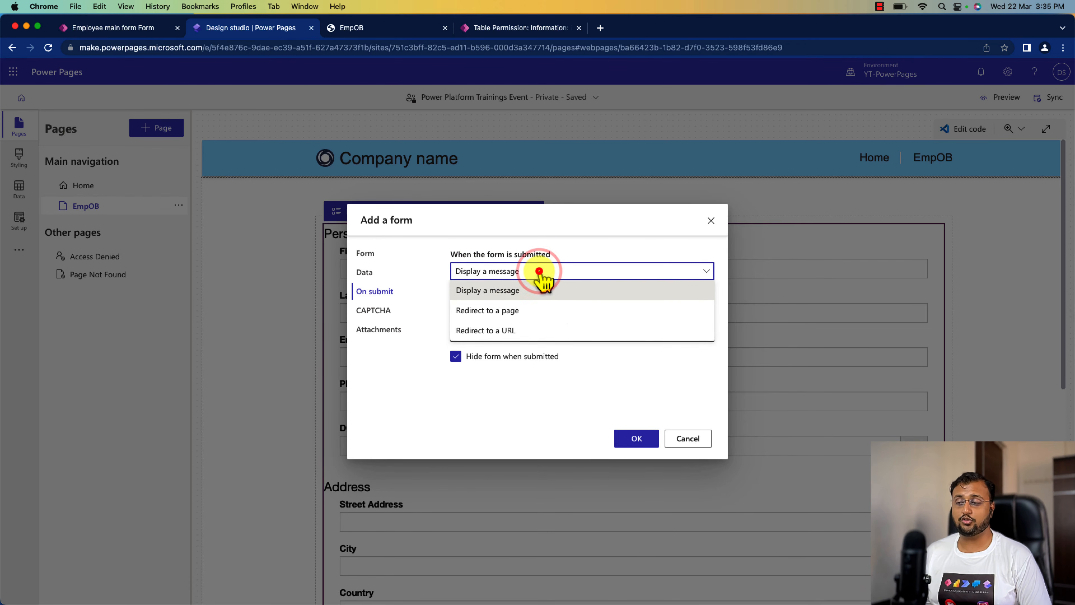
{"action": "left_click", "coordinate": [539, 271]}
{"action": "left_click", "coordinate": [507, 327]}
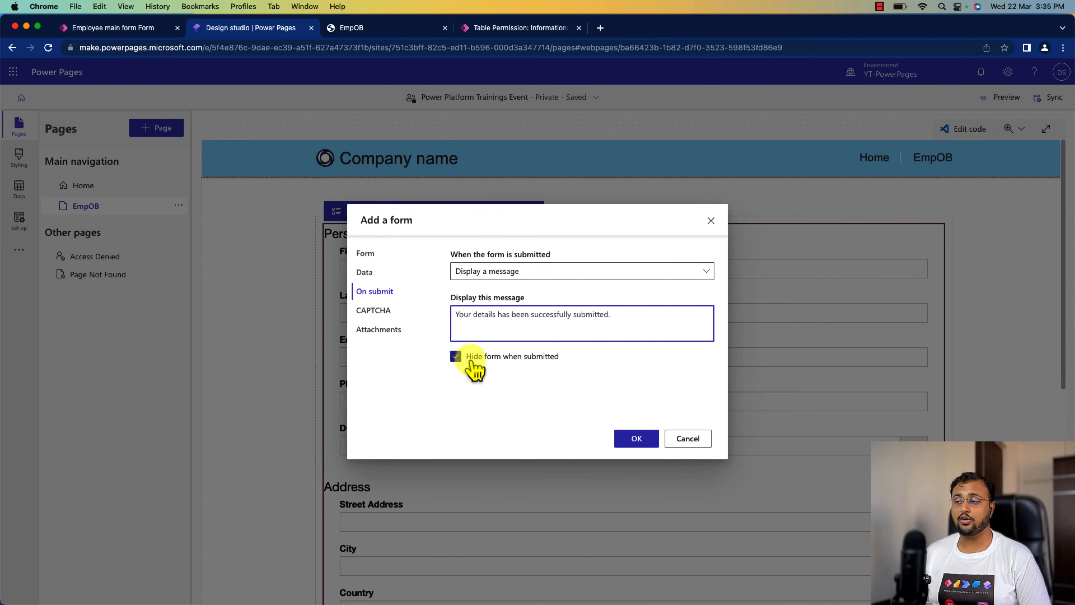
- Review the form's on-submit actions and its record mode options, and close the form settings without saving
{"action": "left_click", "coordinate": [503, 275]}
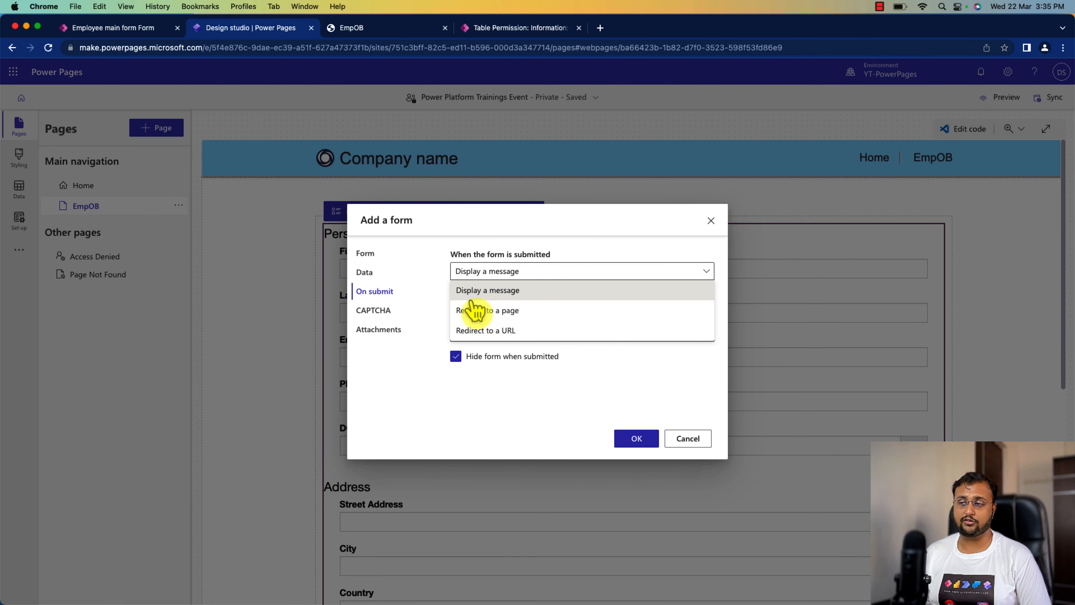
{"action": "left_click", "coordinate": [382, 274]}
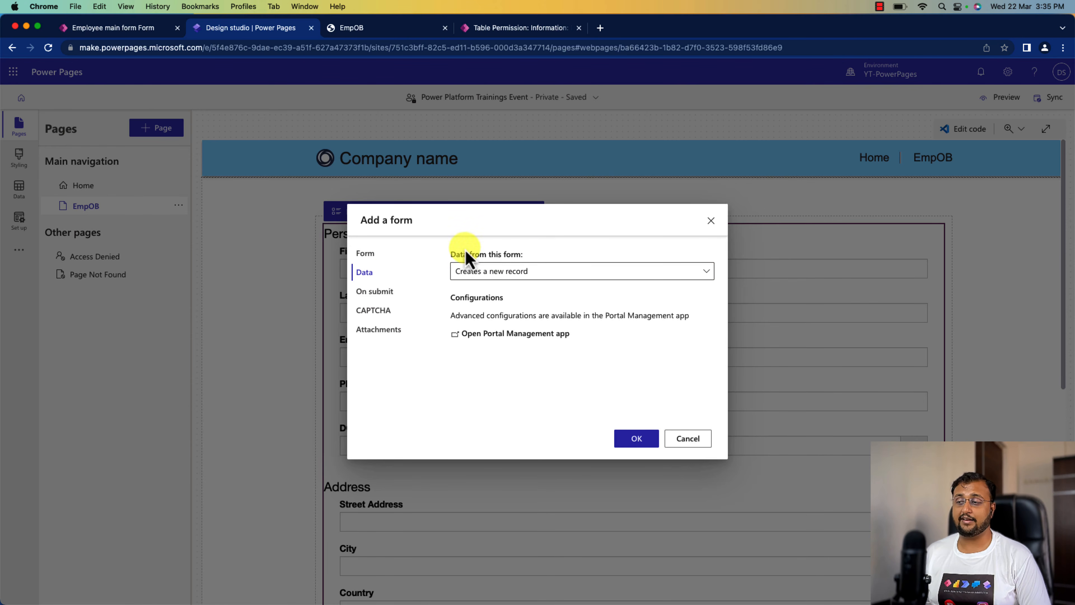
{"action": "left_click", "coordinate": [491, 281]}
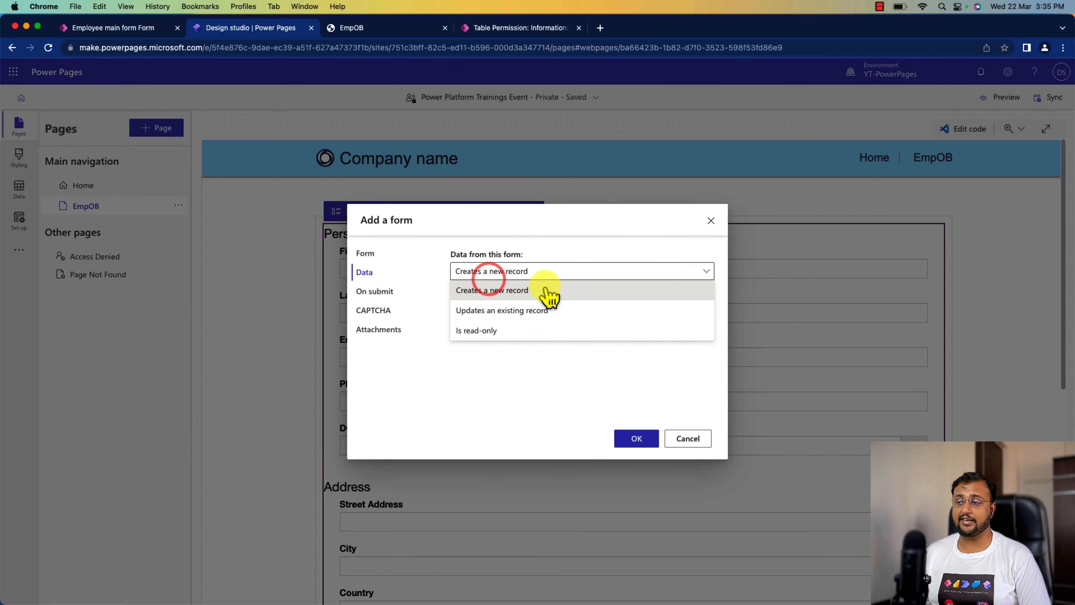
{"action": "left_click", "coordinate": [537, 271]}
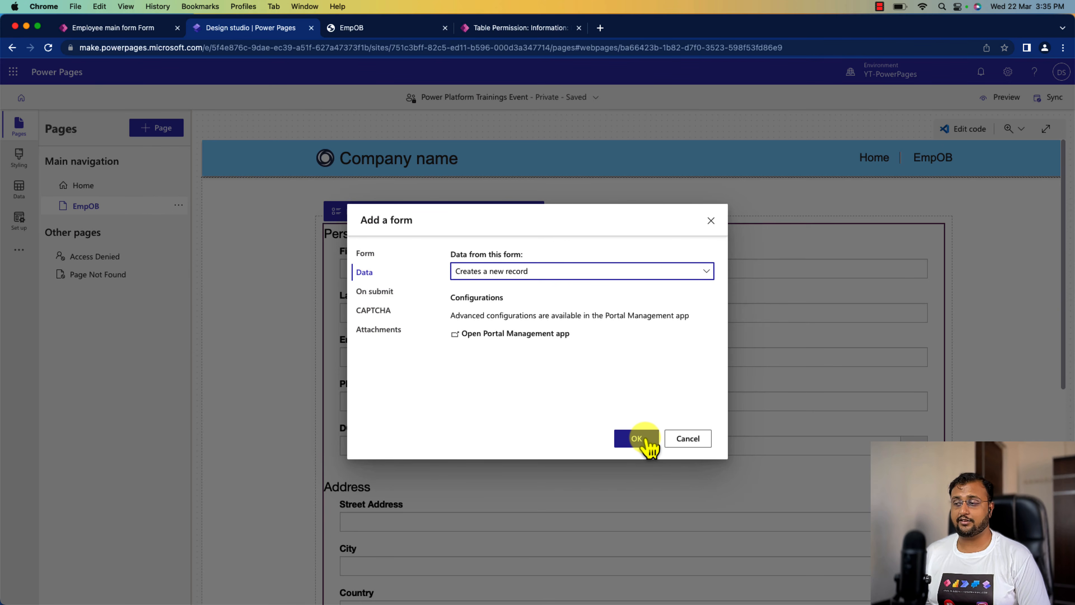
{"action": "left_click", "coordinate": [688, 438]}
- In the previewed EmpOB page, enter the employee's first name and last name under Personal Info
{"action": "left_click", "coordinate": [388, 29]}
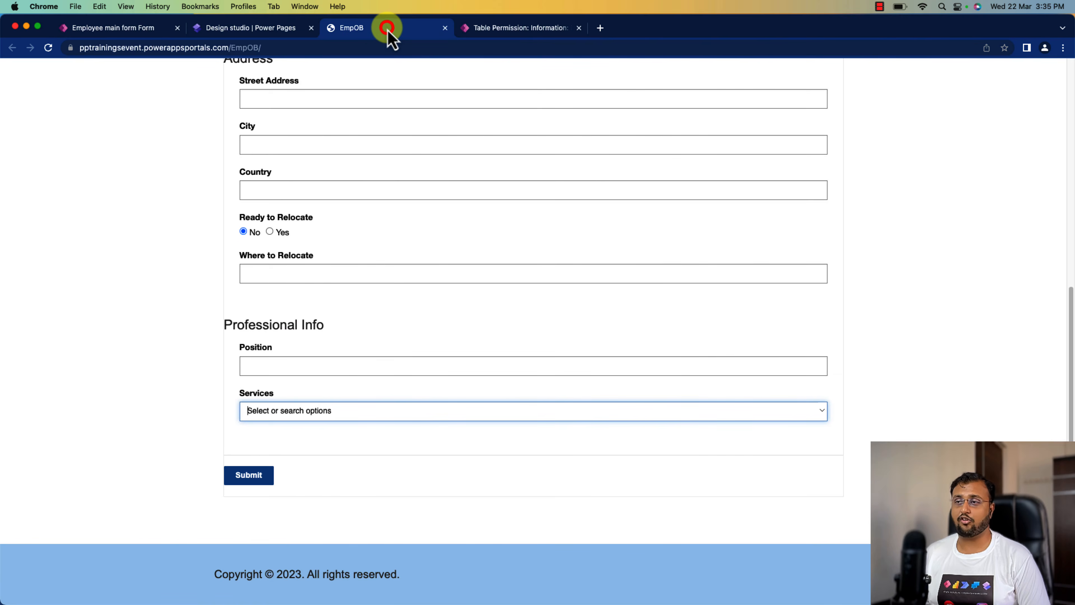
{"action": "scroll", "coordinate": [295, 154], "scroll_direction": "up", "scroll_amount": 10}
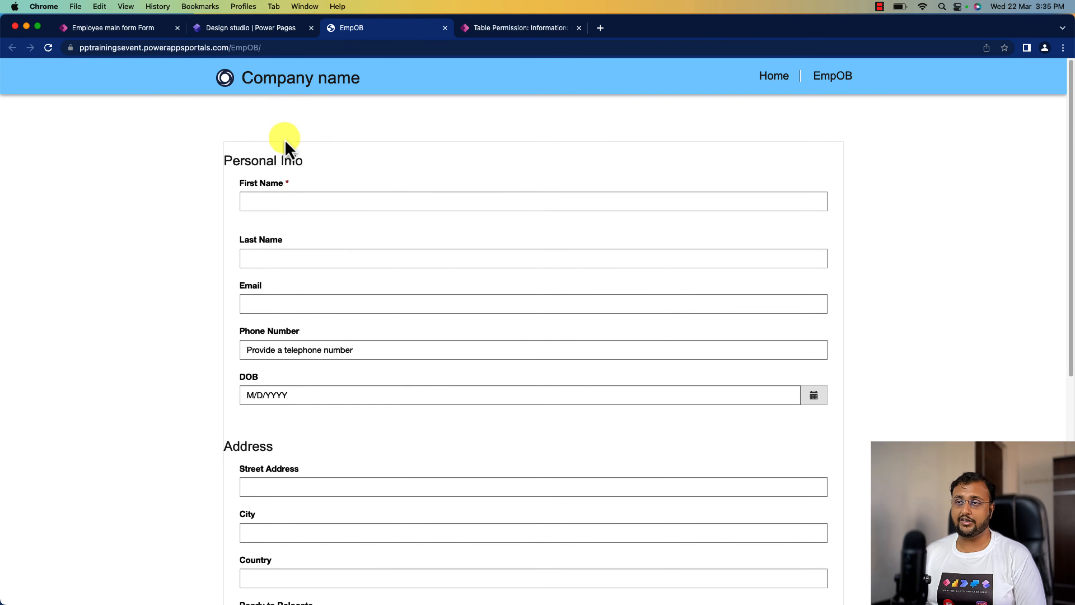
{"action": "left_click", "coordinate": [287, 202]}
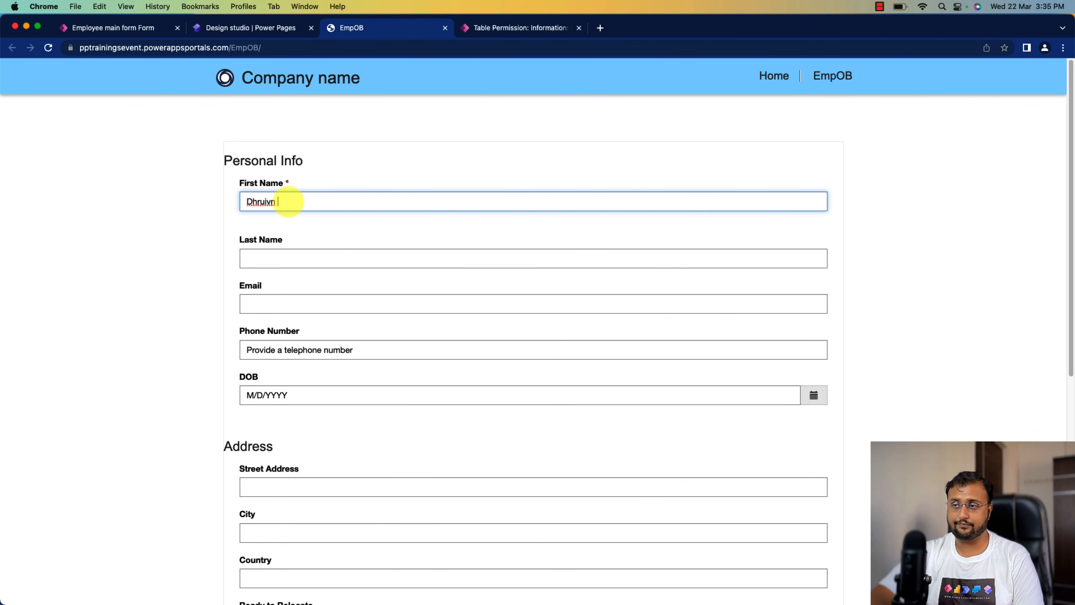
{"action": "key", "text": "Tab"}
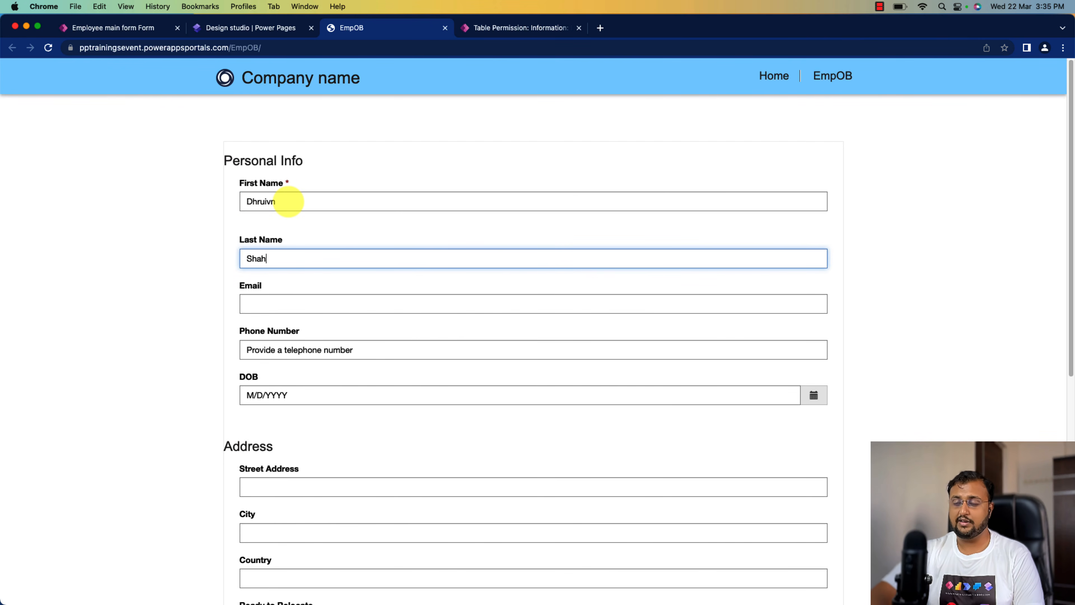
- Submit the onboarding form with the remaining fields left blank and dismiss the submission message
{"action": "scroll", "coordinate": [315, 300], "scroll_direction": "down", "scroll_amount": 5}
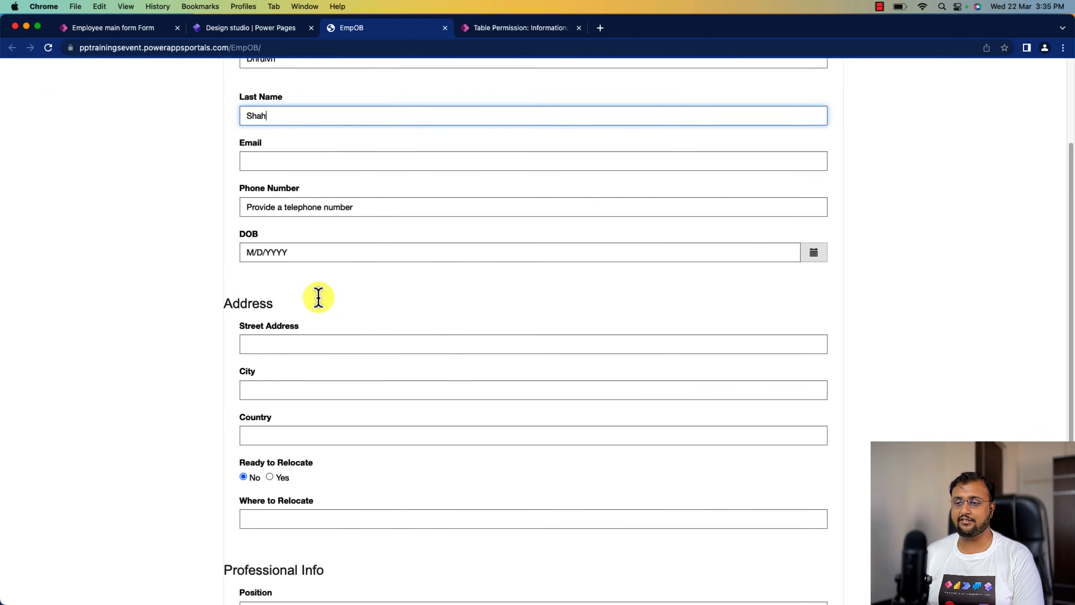
{"action": "scroll", "coordinate": [403, 246], "scroll_direction": "down", "scroll_amount": 5}
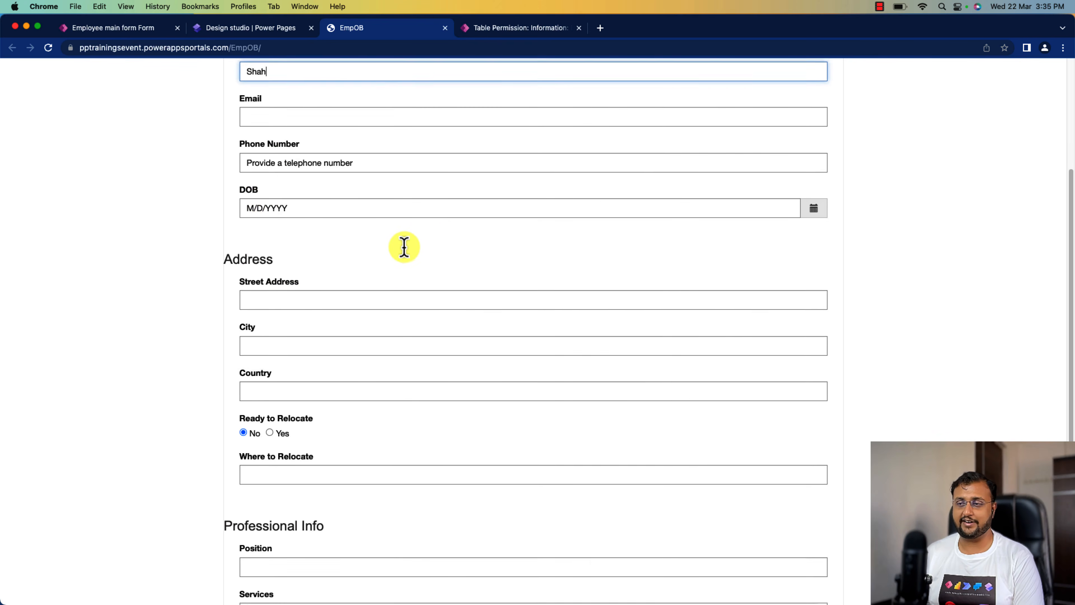
{"action": "scroll", "coordinate": [408, 273], "scroll_direction": "up", "scroll_amount": 10}
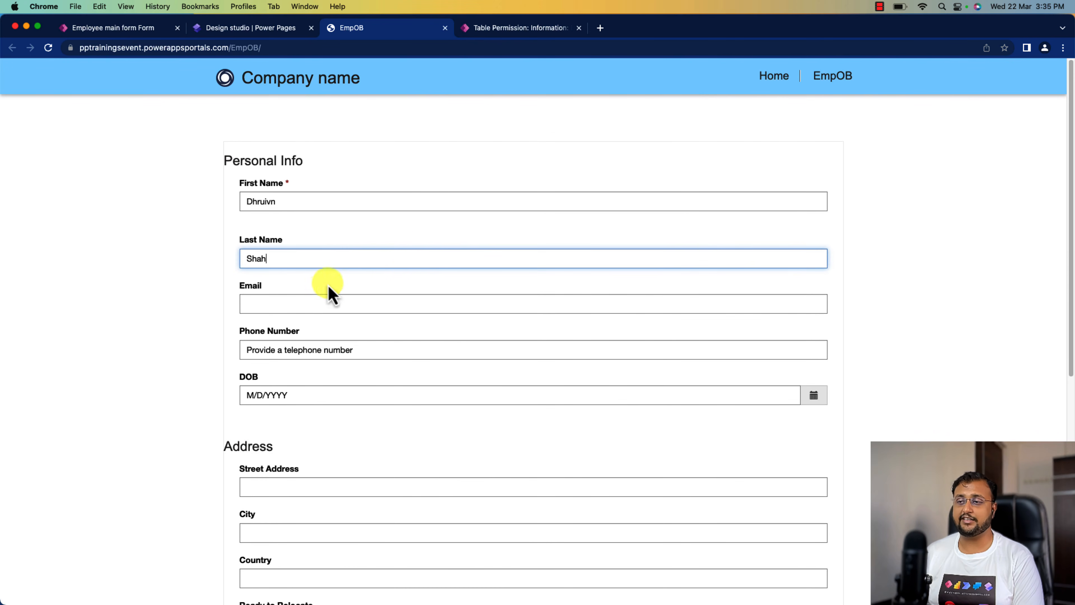
{"action": "left_click", "coordinate": [320, 302]}
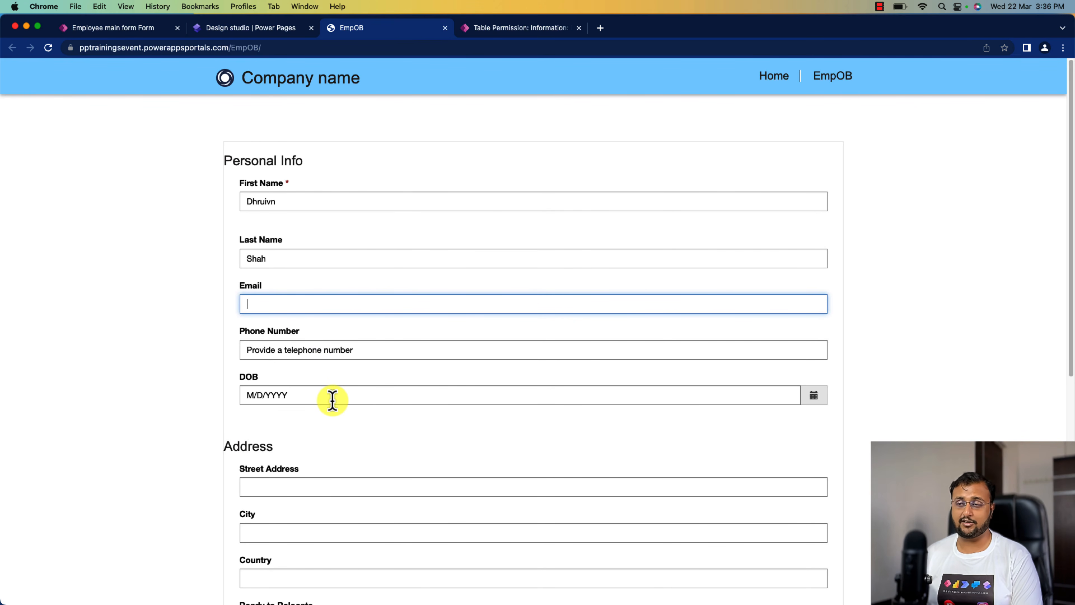
{"action": "scroll", "coordinate": [356, 338], "scroll_direction": "down", "scroll_amount": 10}
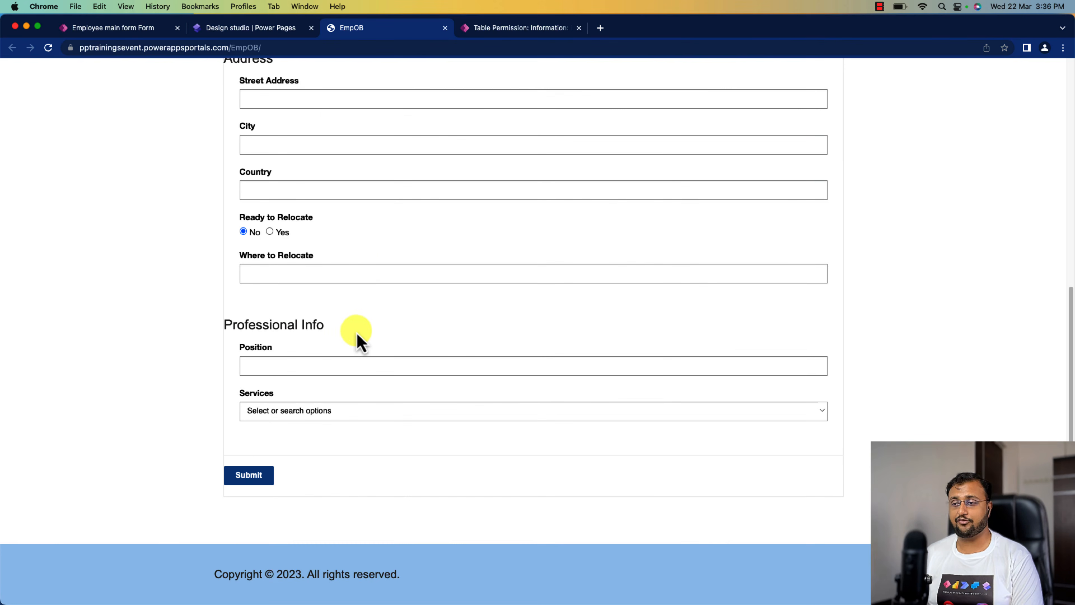
{"action": "scroll", "coordinate": [398, 322], "scroll_direction": "up", "scroll_amount": 10}
{"action": "scroll", "coordinate": [391, 307], "scroll_direction": "down", "scroll_amount": 10}
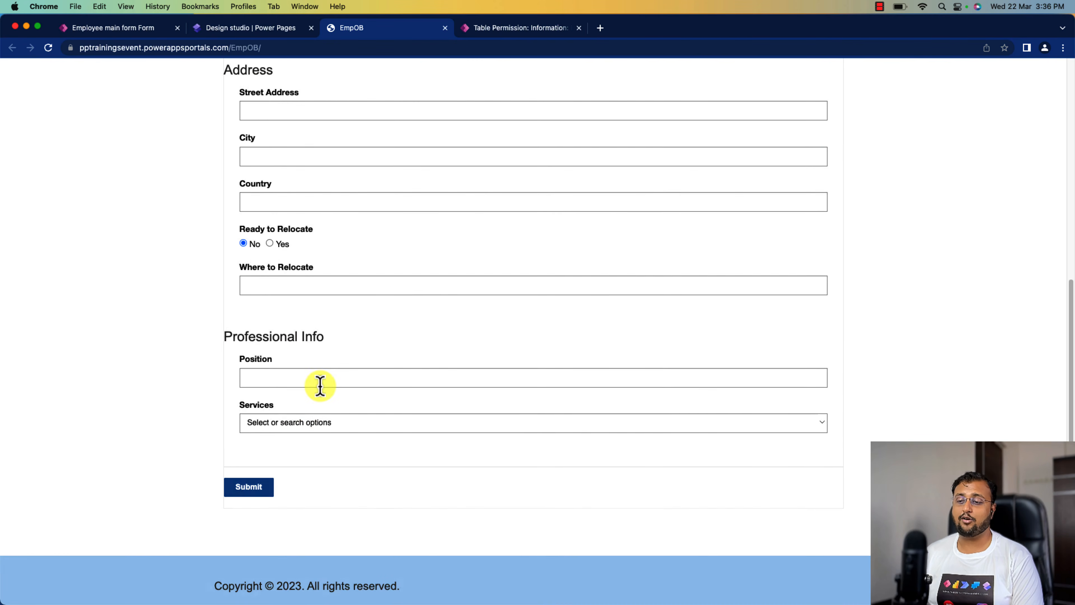
{"action": "left_click", "coordinate": [259, 474]}
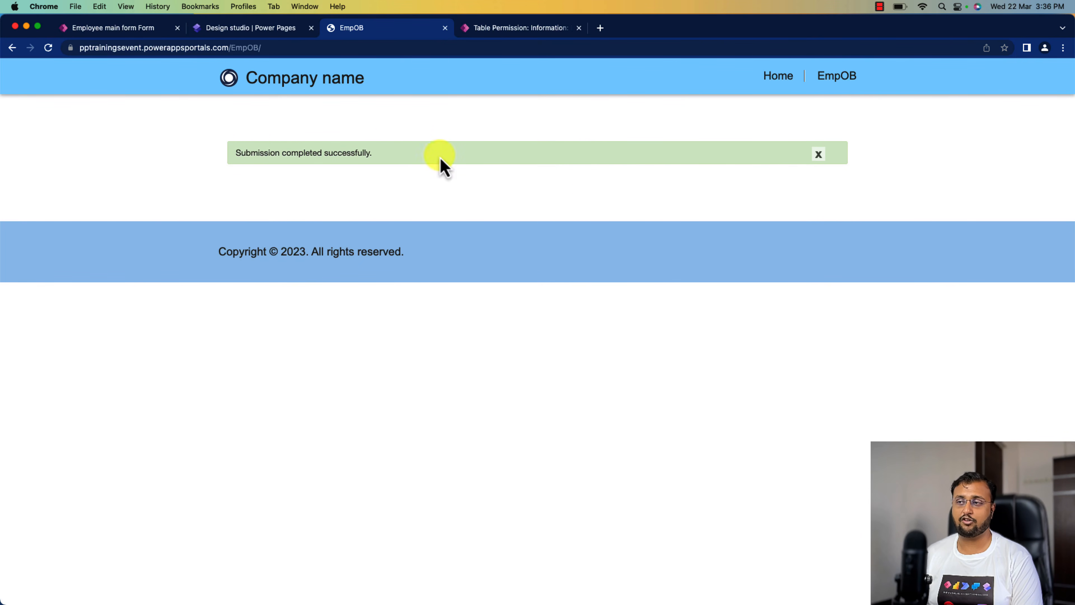
{"action": "left_click", "coordinate": [819, 155]}
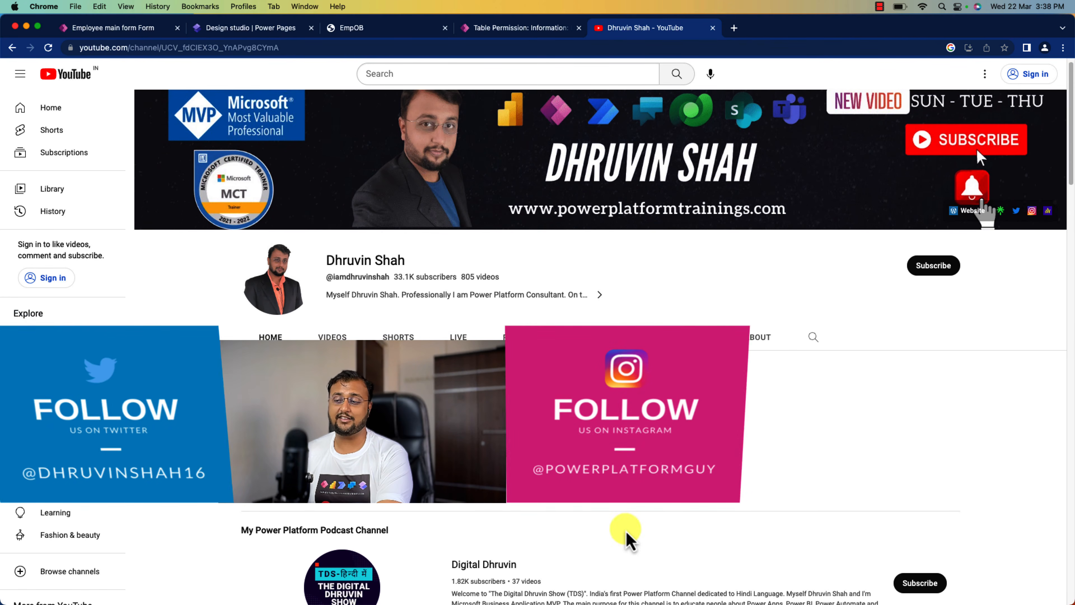
{"action": "scroll", "coordinate": [592, 529], "scroll_direction": "down", "scroll_amount": 1}
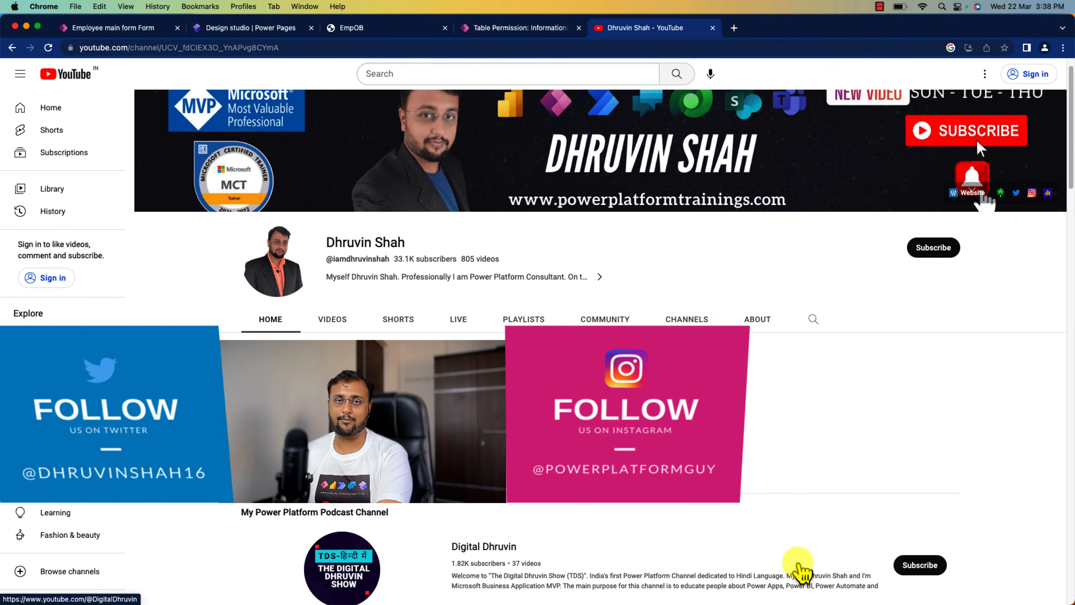